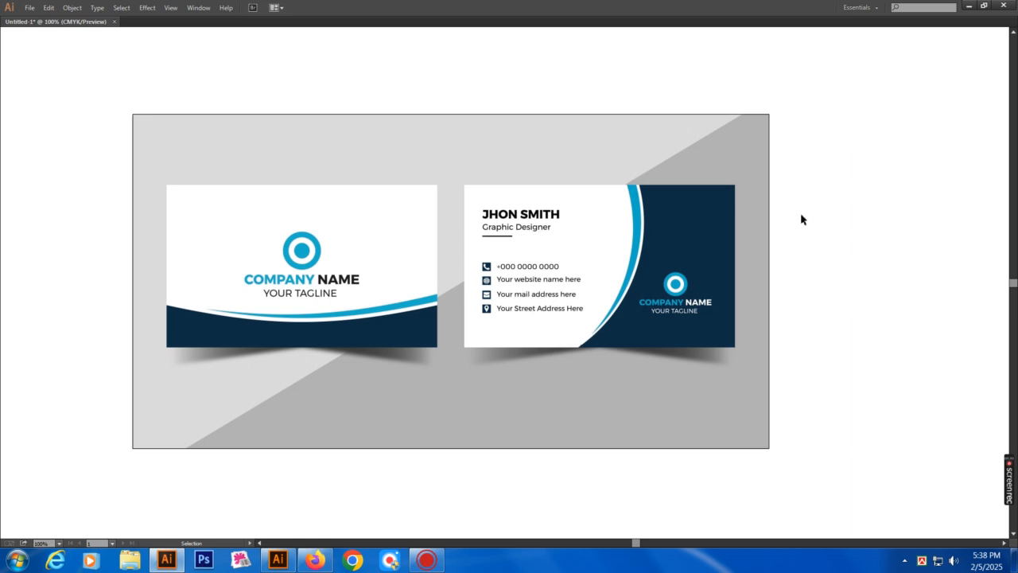
Select the placed navy and blue business card mockup image on the artboard
left_click(753, 136)
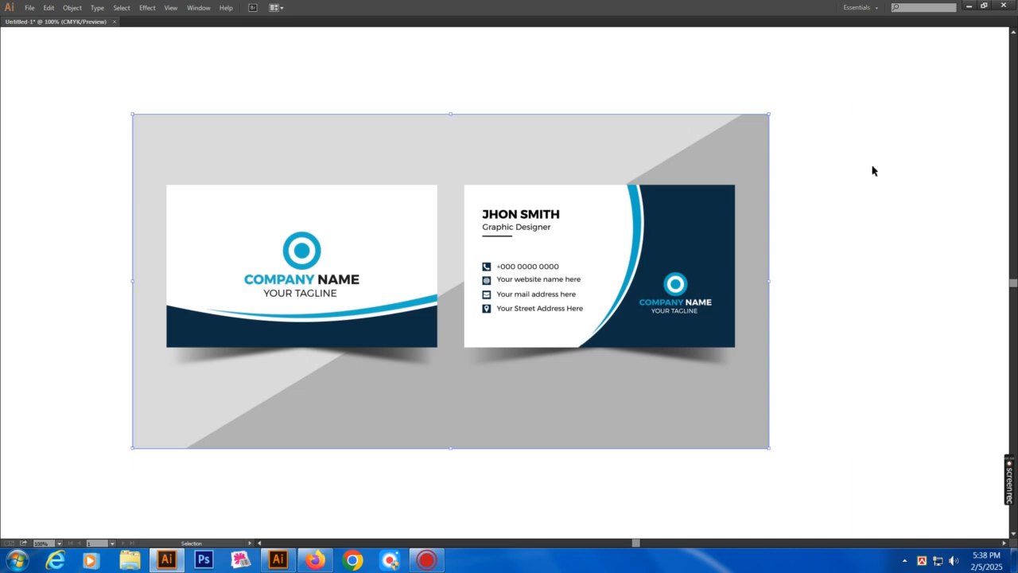
Deselect the mockup, switch to Outline view and zoom in on the front card
key("a")
left_click(873, 171)
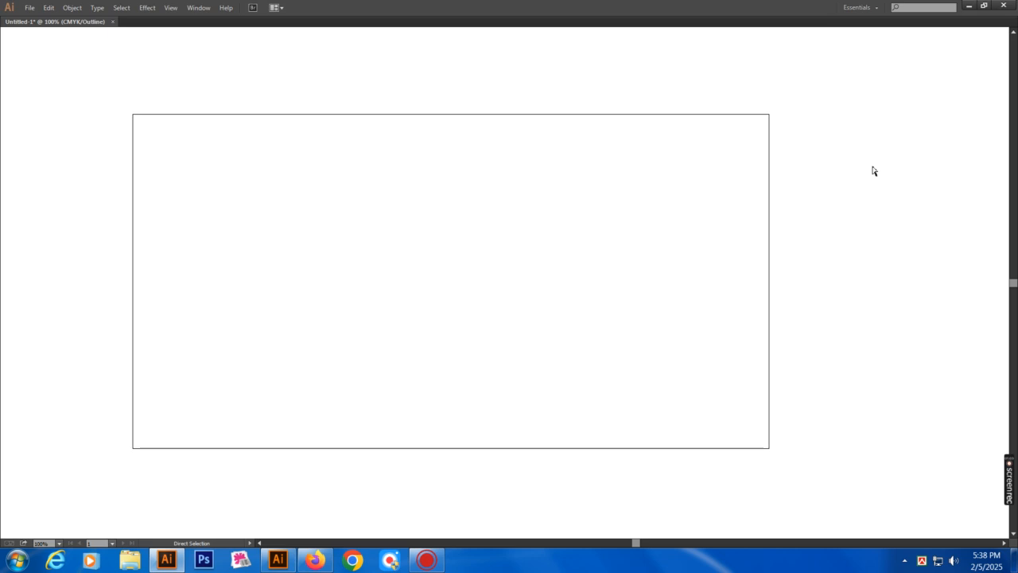
key("ctrl+y")
key("ctrl+y")
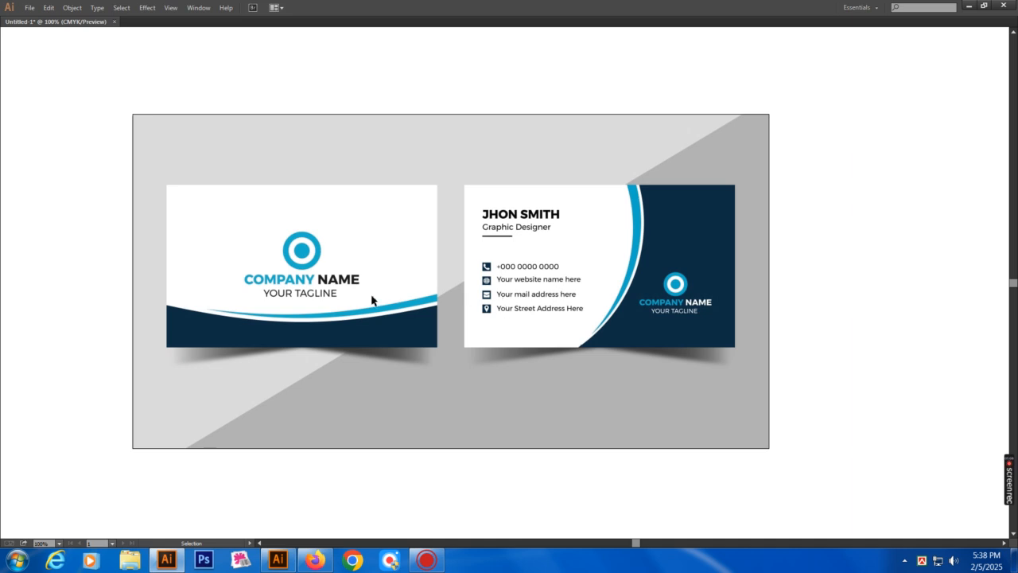
key("z")
left_click_drag(150, 171, 612, 418)
left_click_drag(500, 344, 608, 372)
left_click(587, 339, "alt")
left_click_drag(549, 282, 558, 294)
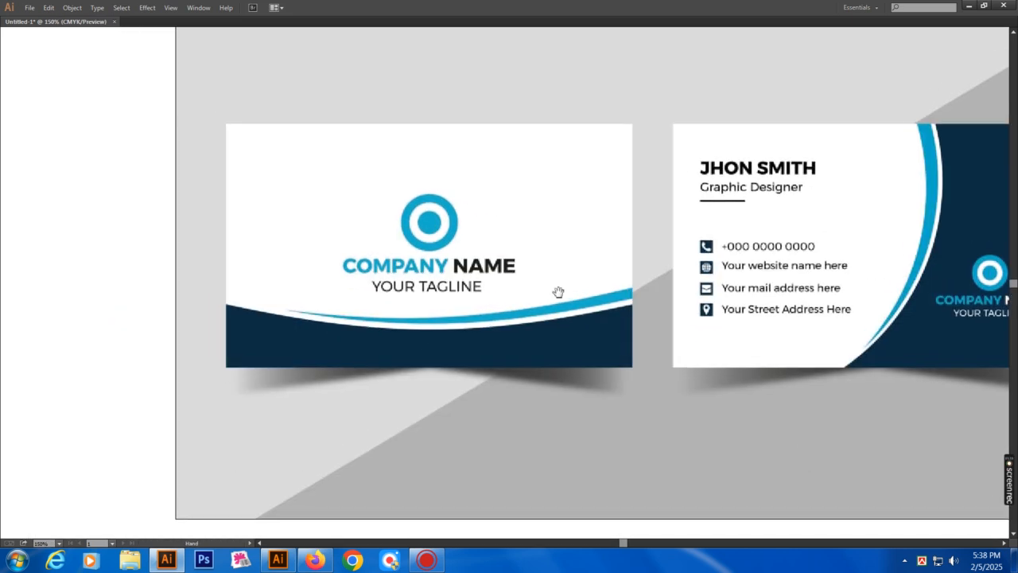
Show panels and rulers, then draw a roughly 7.13 x 4.26 in rectangle over the front card
key("v")
key("Tab")
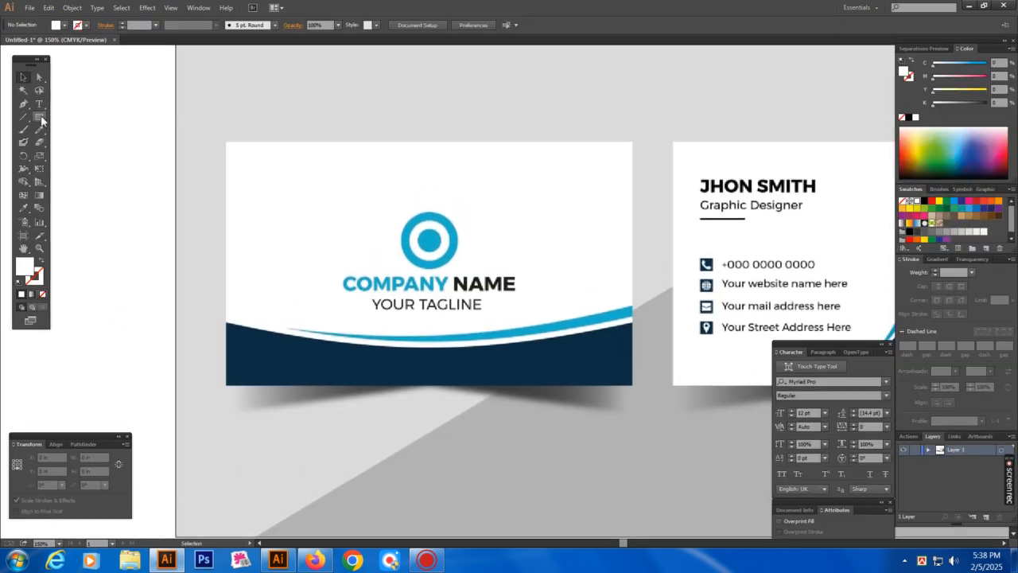
key("ctrl+r")
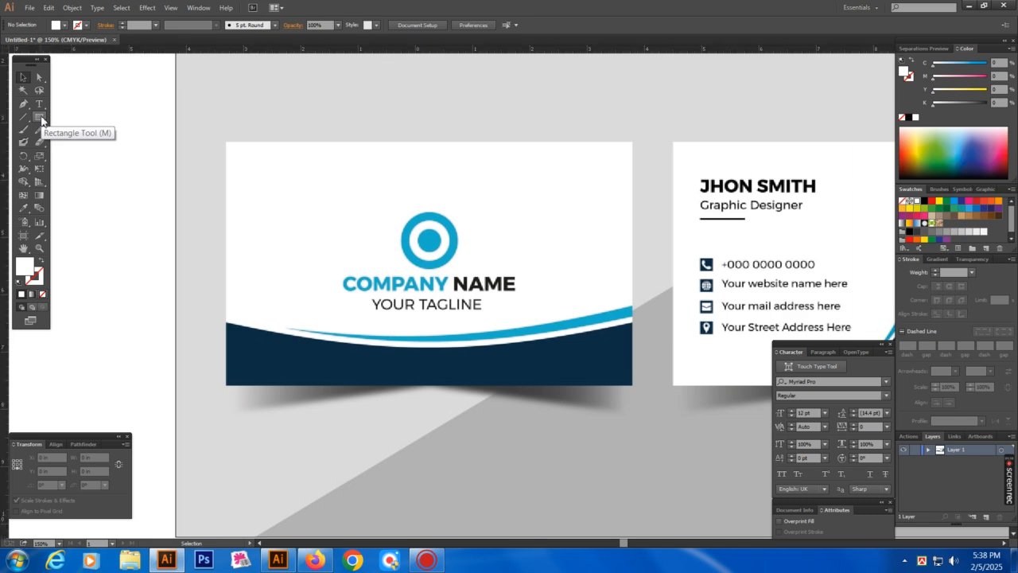
left_click(40, 120)
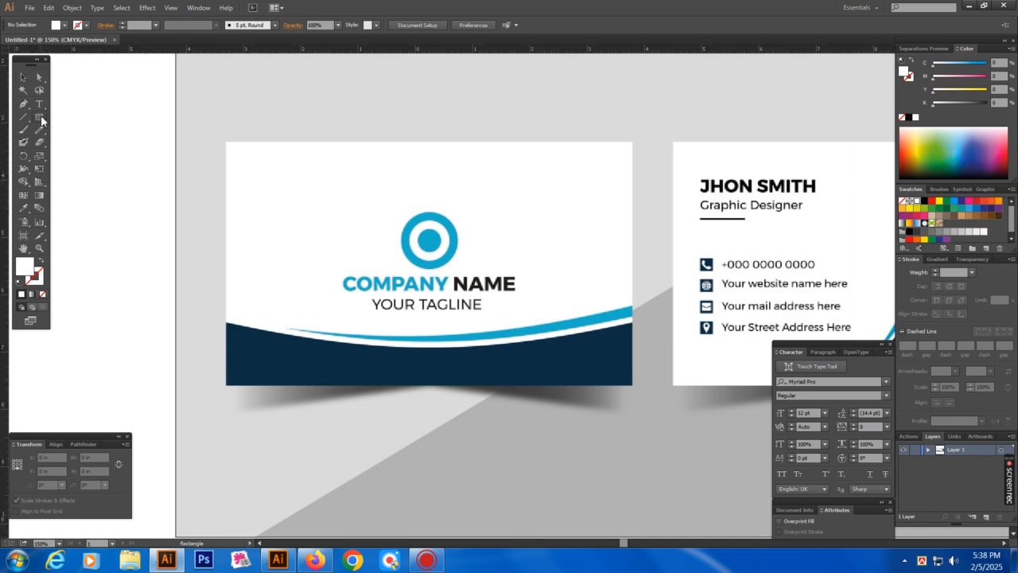
left_click_drag(227, 141, 633, 386)
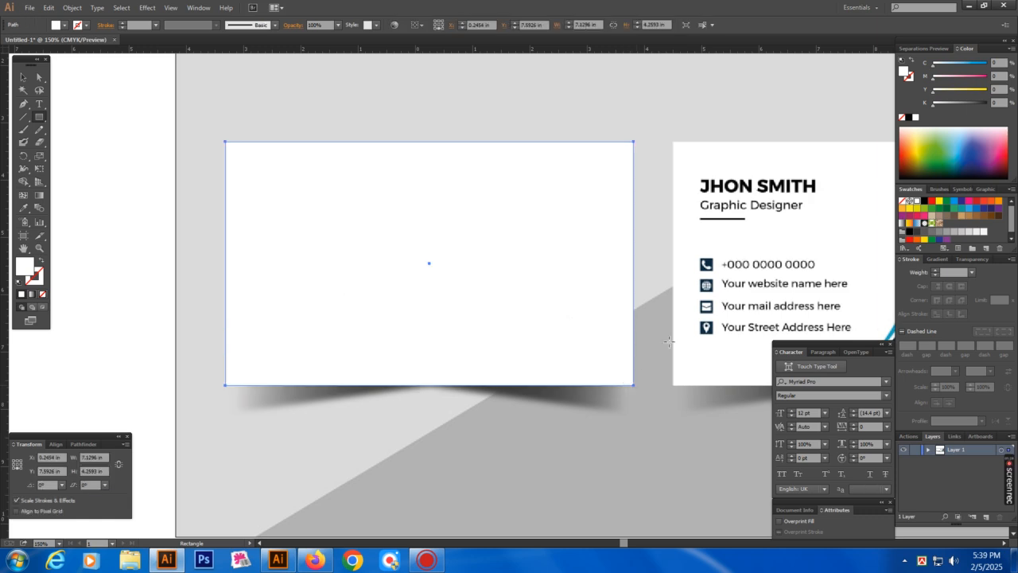
Give the front-card rectangle a black stroke with no fill, then zoom closer on the card
left_click(908, 117)
key("v")
left_click(41, 262)
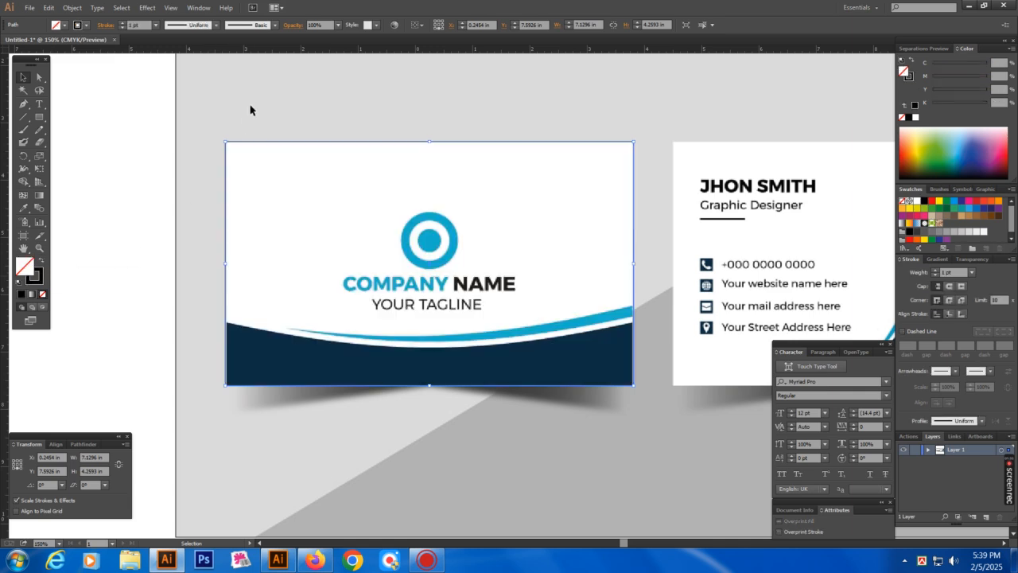
left_click(249, 104)
key("Tab")
key("z")
left_click_drag(152, 102, 819, 457)
left_click_drag(459, 265, 491, 274)
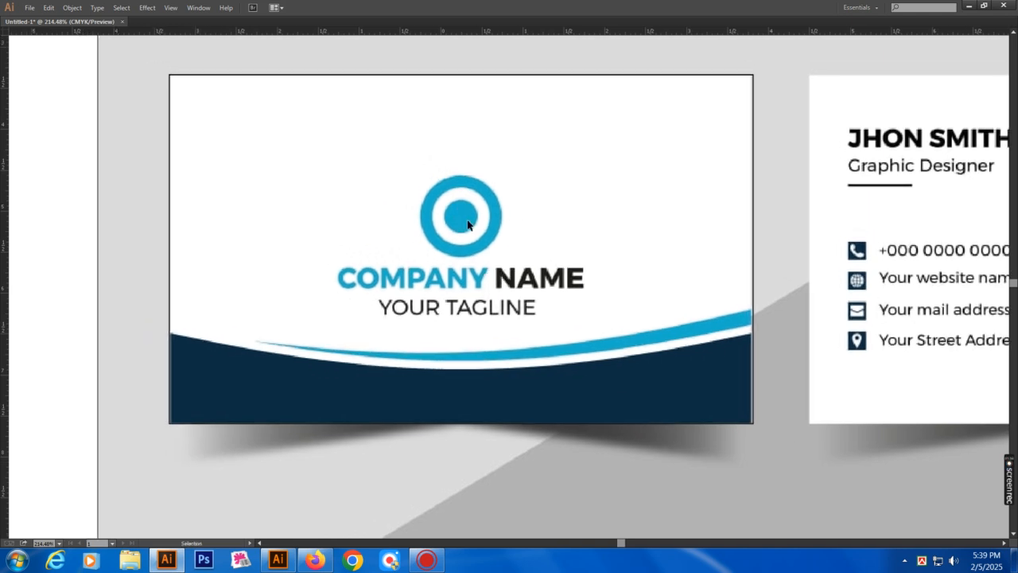
Zoom onto the logo and draw a circle over its inner dot with the Ellipse Tool
key("z")
left_click_drag(341, 137, 615, 318)
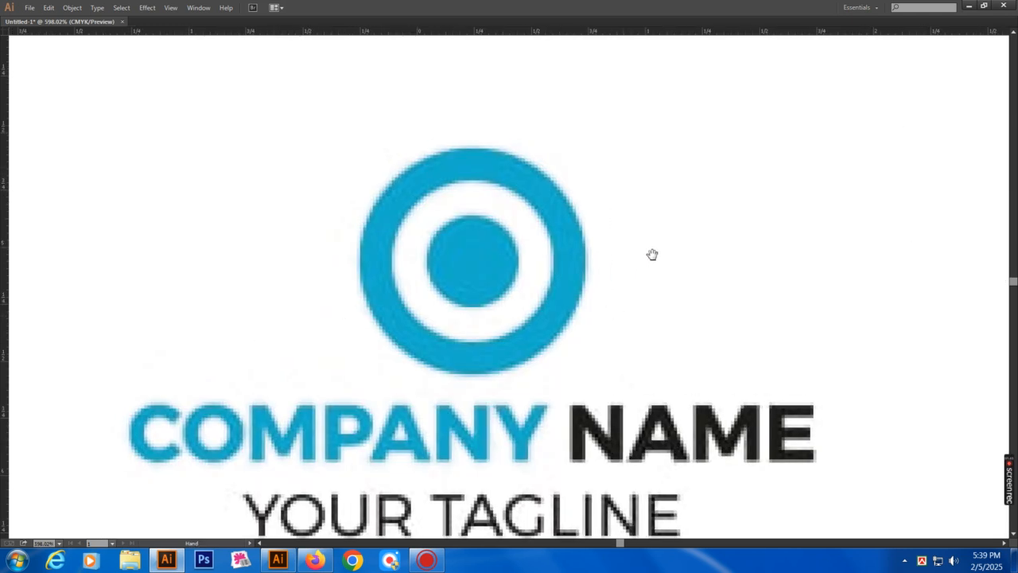
key("Tab")
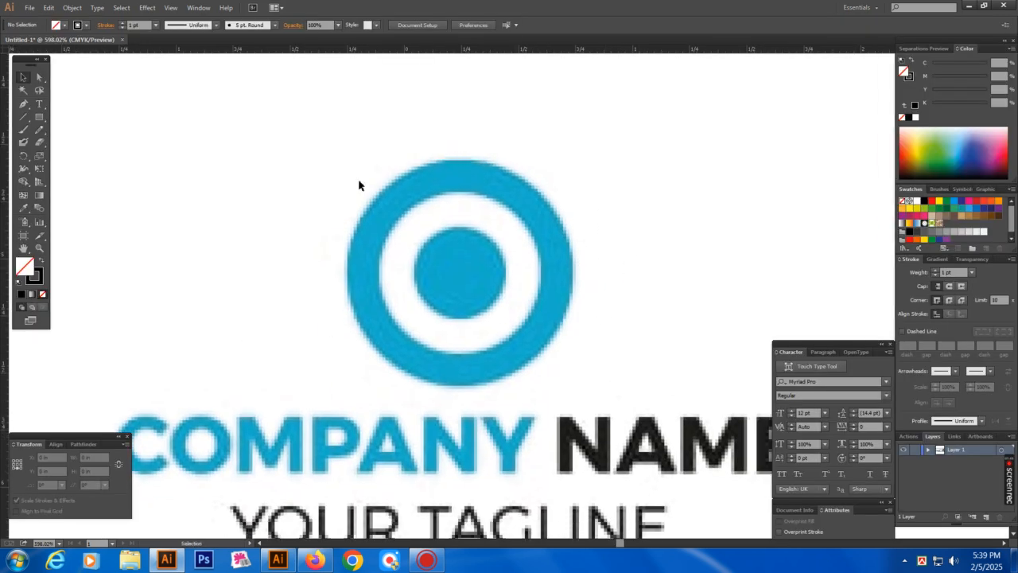
left_click(40, 118)
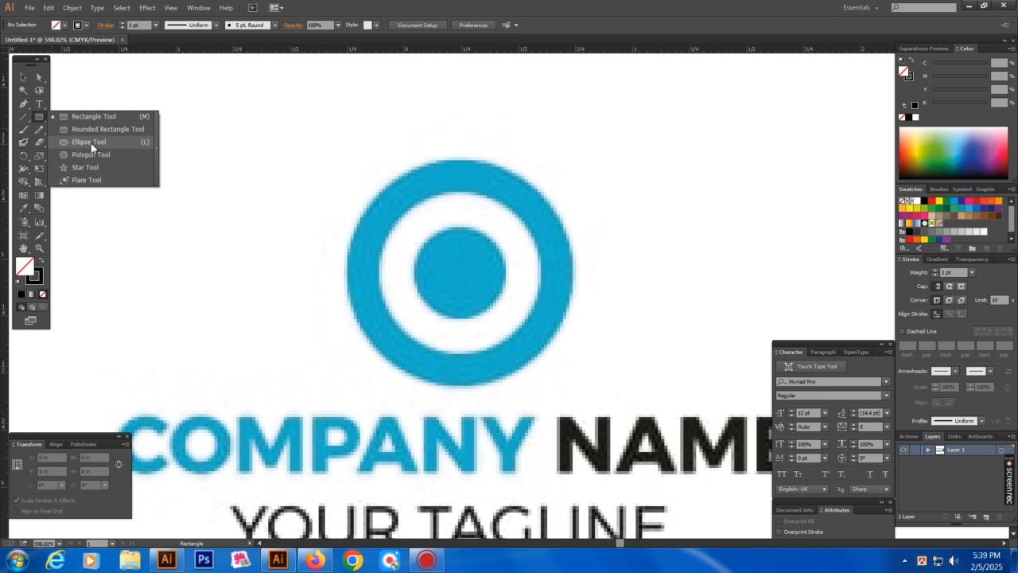
left_click(89, 142)
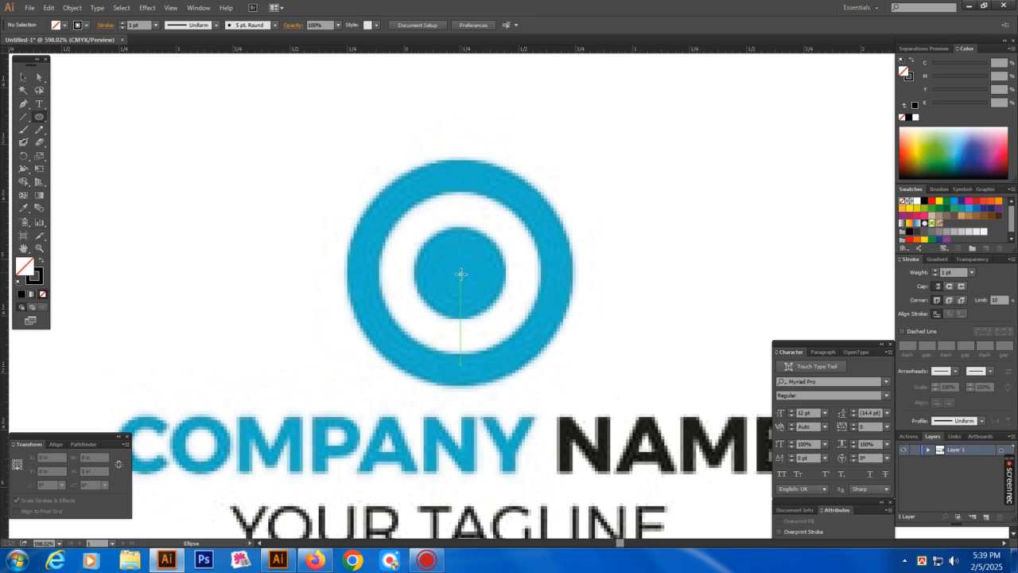
left_click_drag(461, 273, 499, 319)
Scale copies of the circle out to the ring's inner edge (~0.72 in) and outer edge (~0.99 in)
key("v")
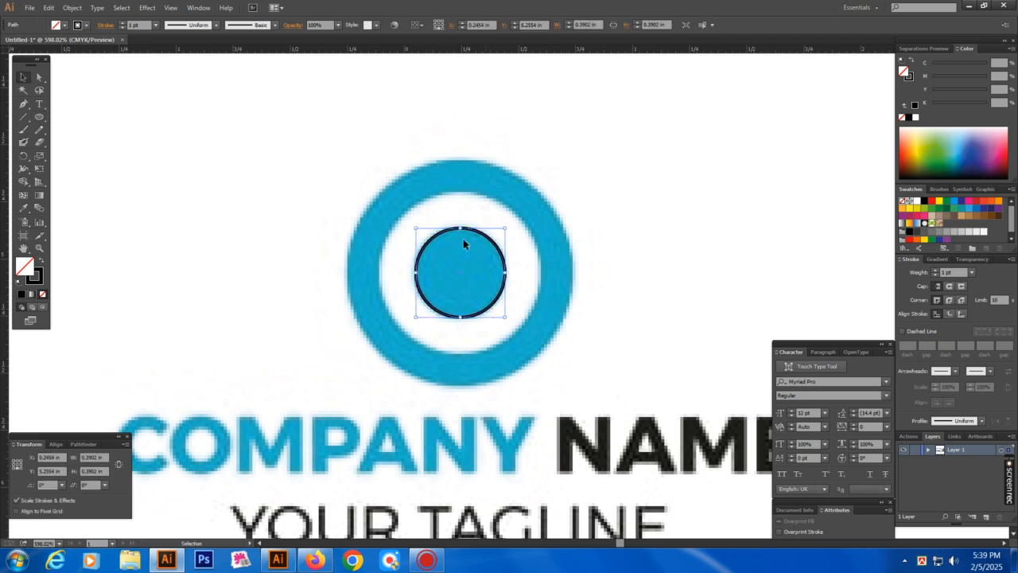
left_click(382, 182)
left_click_drag(365, 184, 525, 336)
key("a")
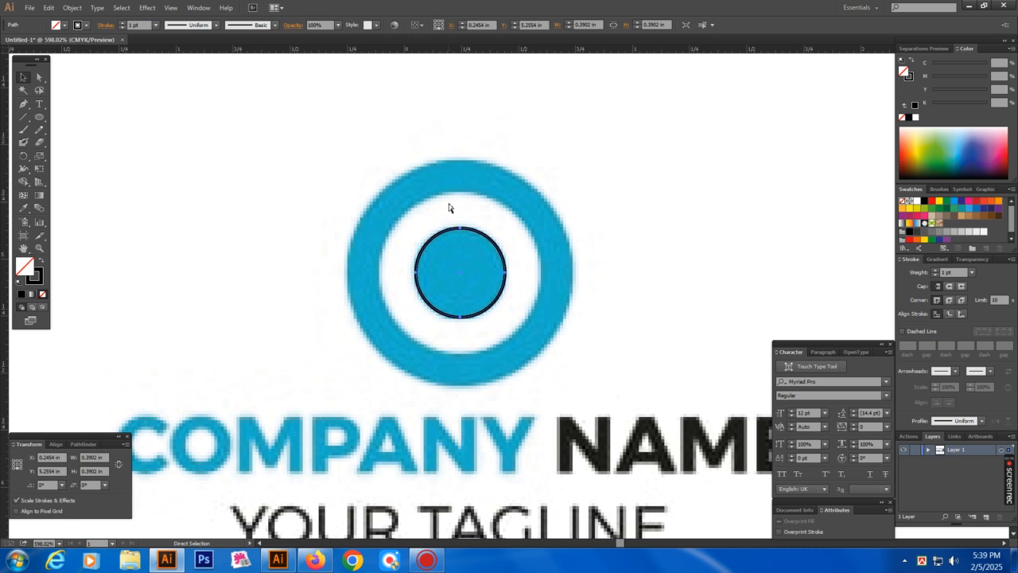
key("v")
left_click_drag(505, 273, 545, 295)
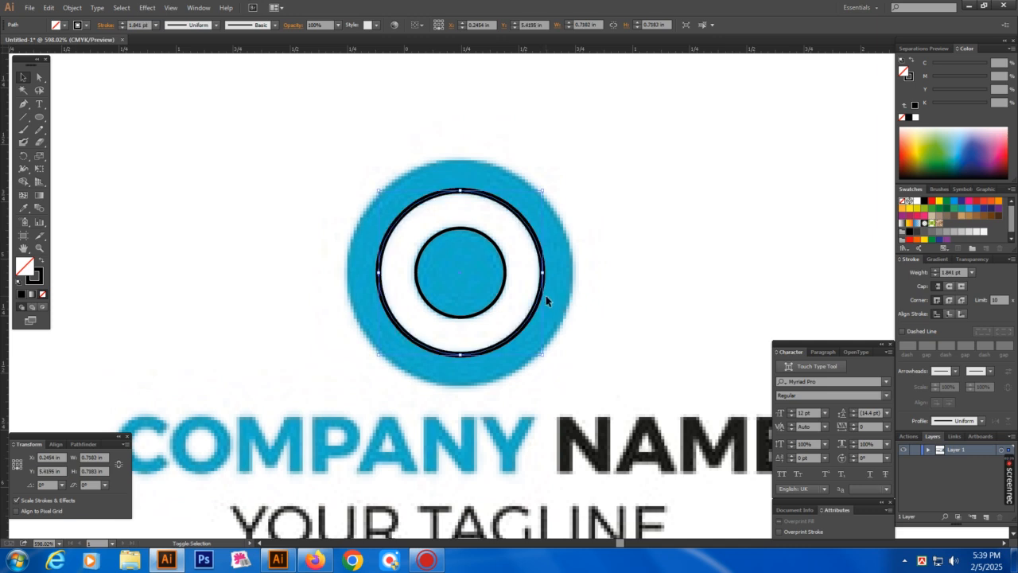
key("a")
key("v")
left_click_drag(544, 274, 577, 288)
Select the two outer ring circles and bring up the Pathfinder panel
left_click_drag(594, 203, 530, 252)
left_click_drag(580, 149, 517, 239)
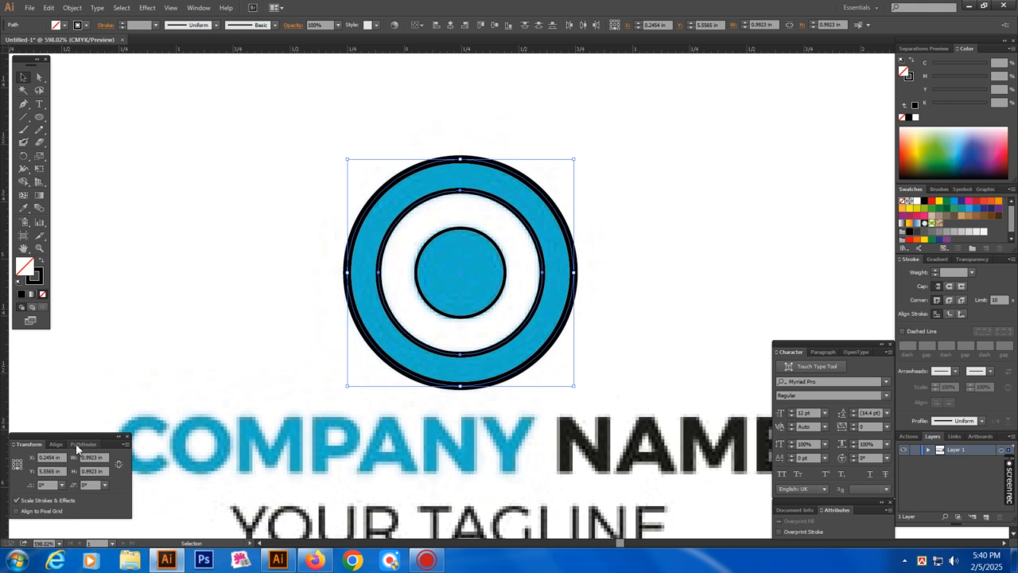
left_click(80, 445)
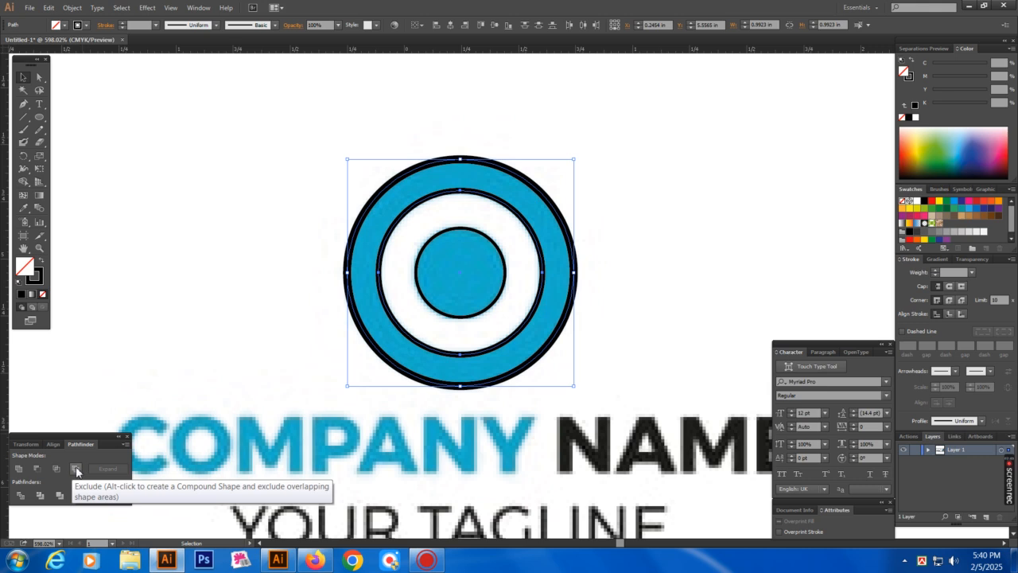
Exclude the two outer circles into a ring and make it solid black with no stroke
left_click(76, 470)
left_click(195, 320)
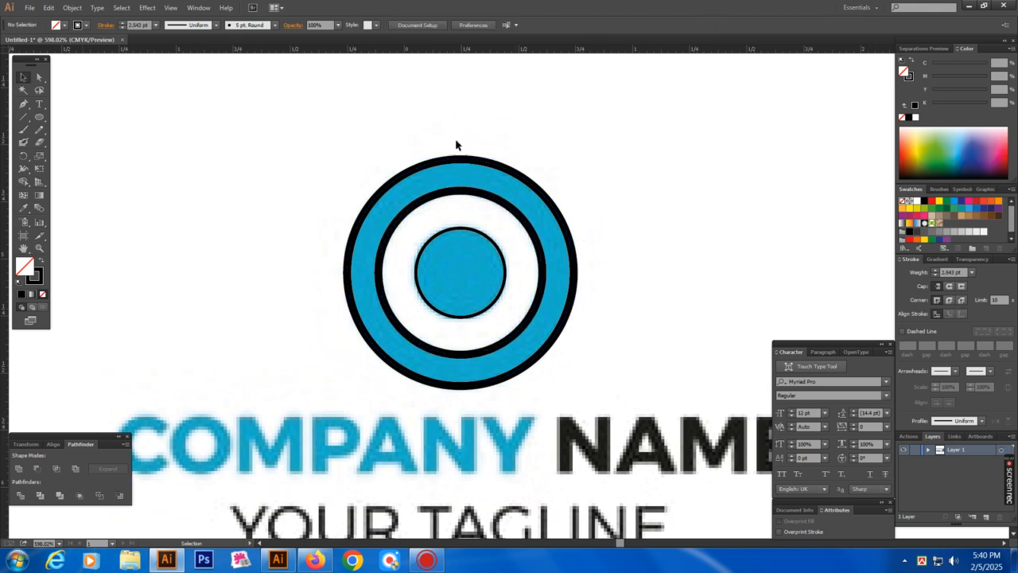
left_click(467, 200)
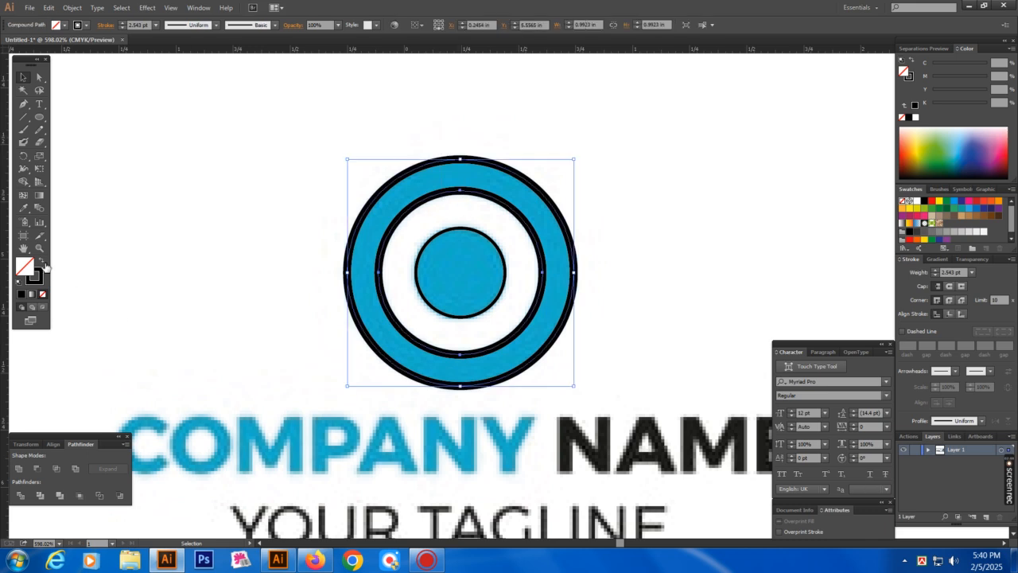
left_click(45, 267)
Fill the inner dot solid black and zoom back out to the whole front card
left_click(186, 250)
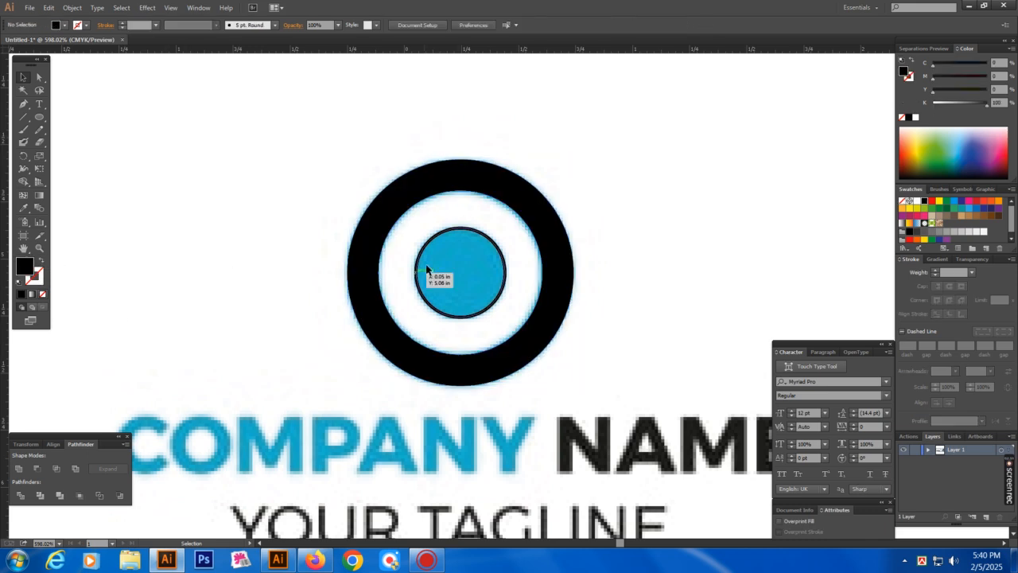
left_click(420, 251)
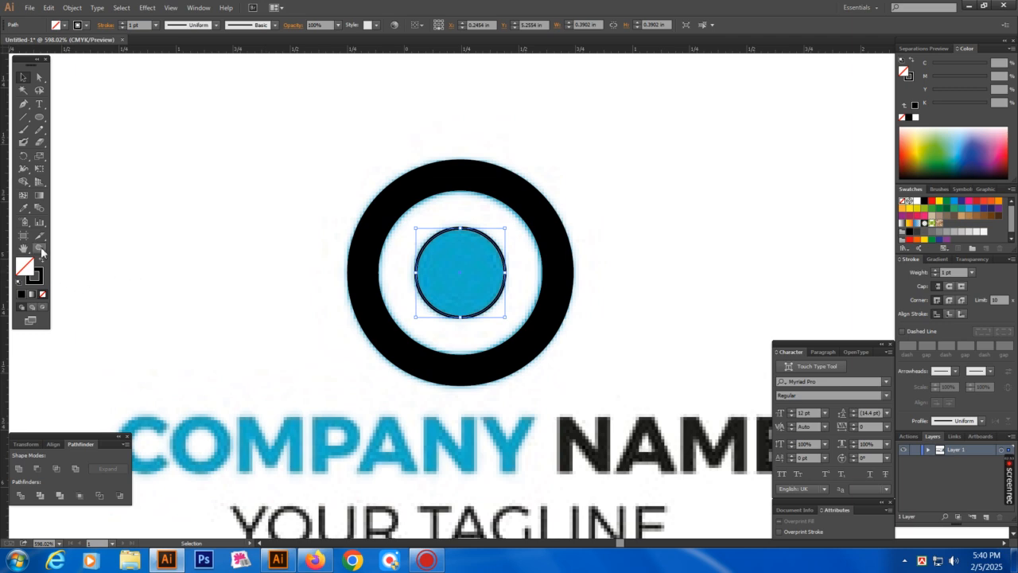
left_click(42, 262)
left_click(140, 250)
key("Tab")
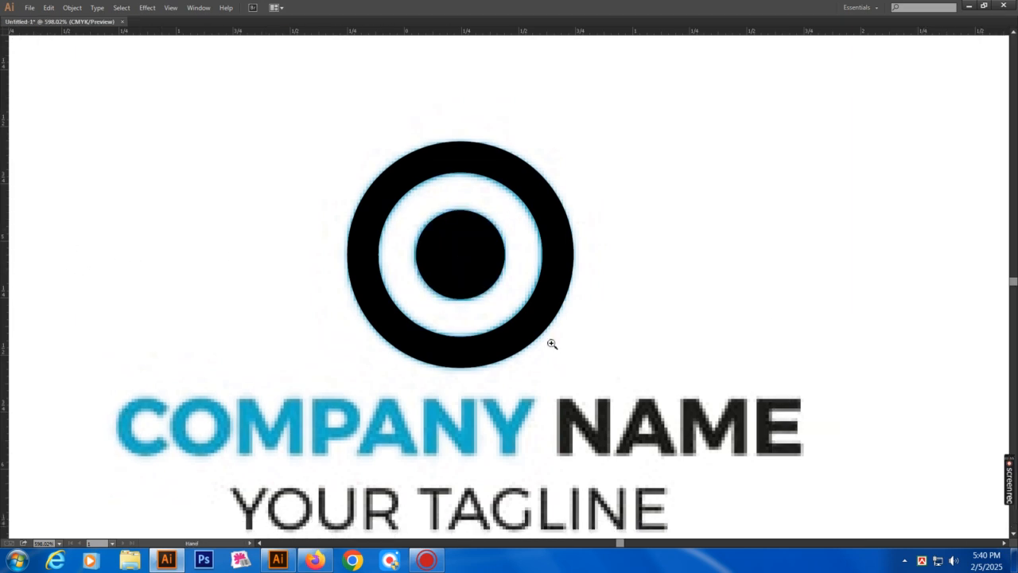
scroll(552, 343, "down", 4)
left_click_drag(583, 377, 541, 327)
scroll(589, 372, "down", 1)
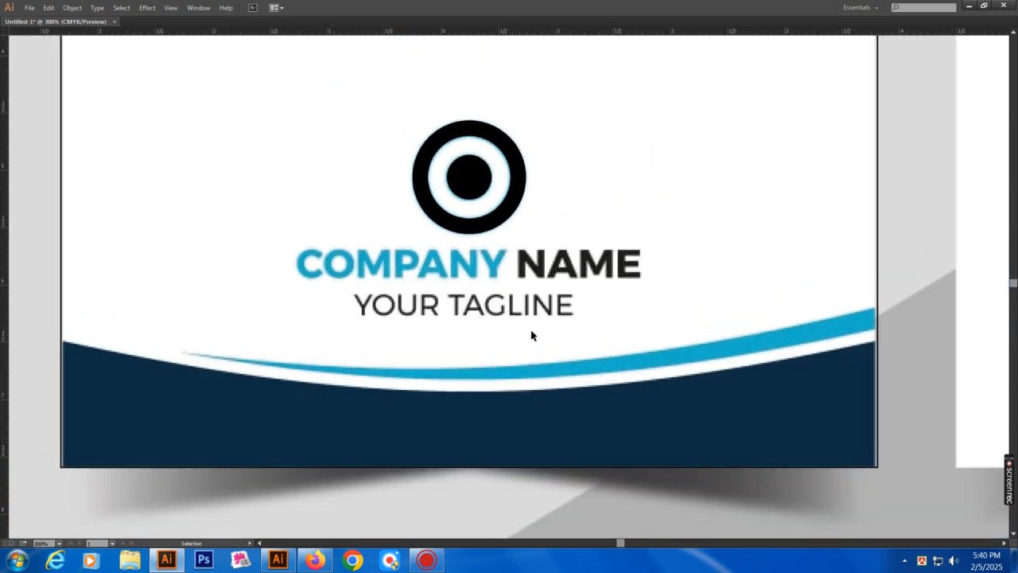
Add the text 'COMPANY NAME' on the front card and enlarge it
key("t")
type("COMPAN")
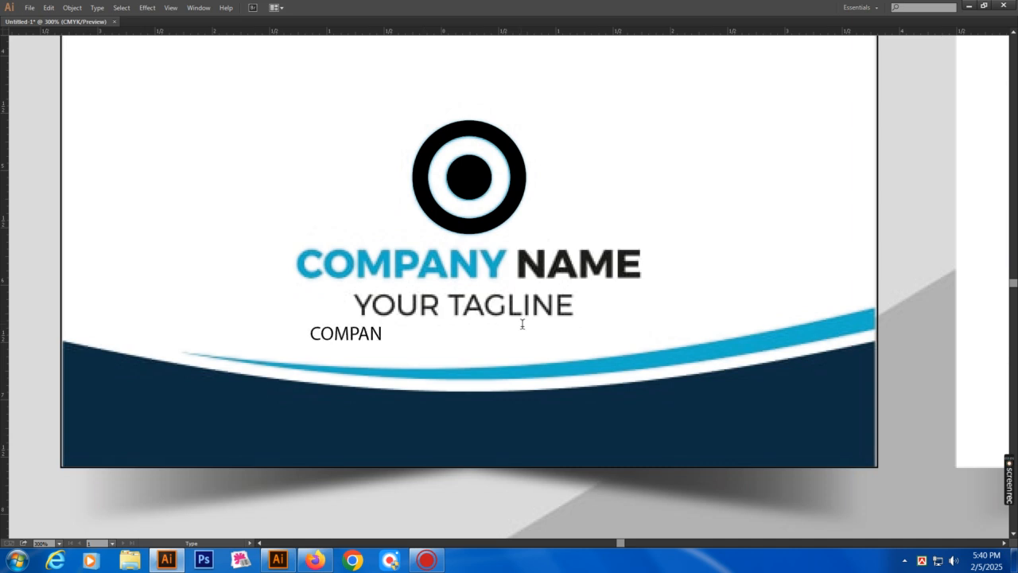
type("Y NAME")
key("Escape")
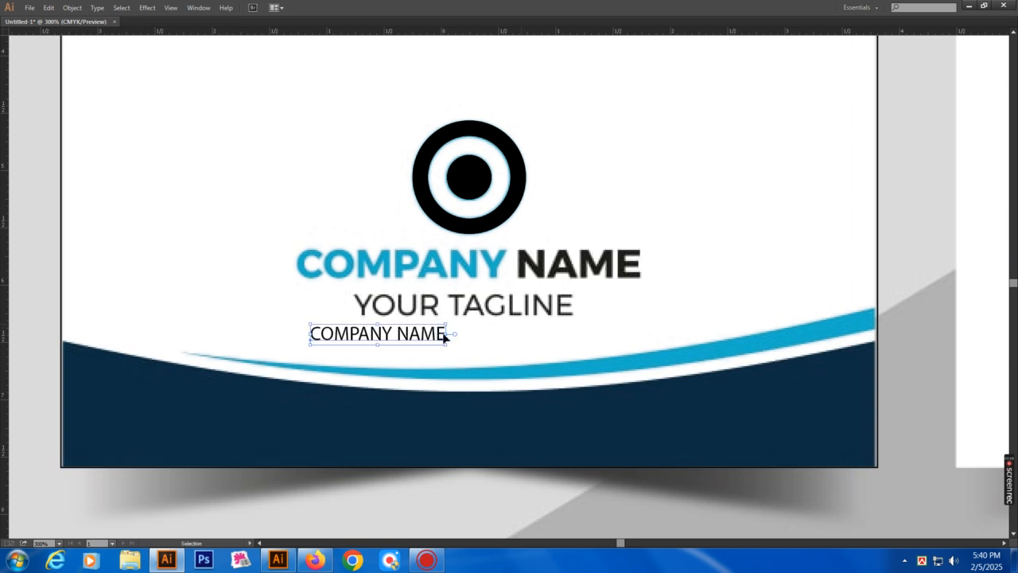
left_click_drag(448, 335, 476, 349)
Set the COMPANY NAME text's font to DINPro-Bold
key("Tab")
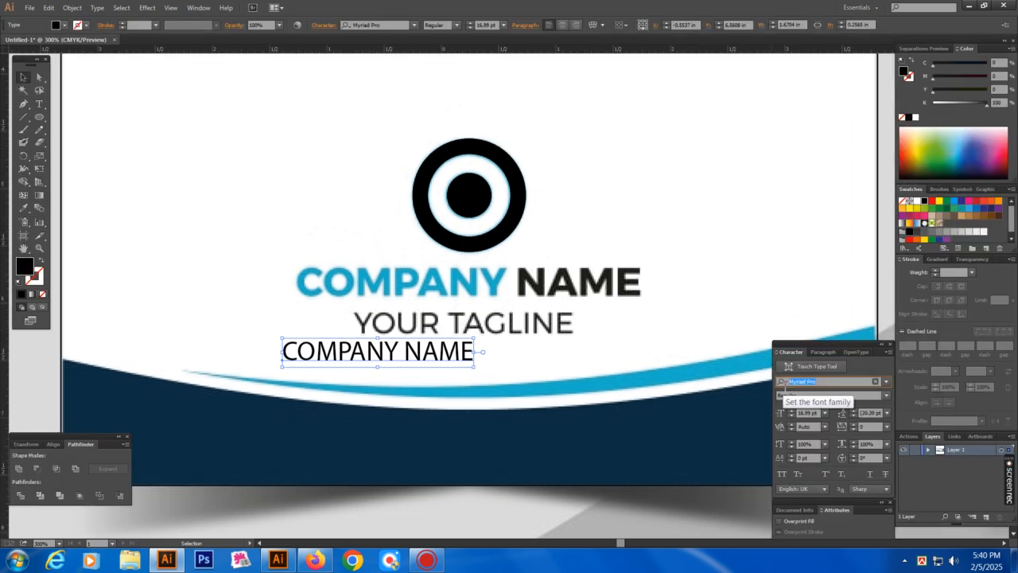
left_click(821, 382)
left_click(672, 387)
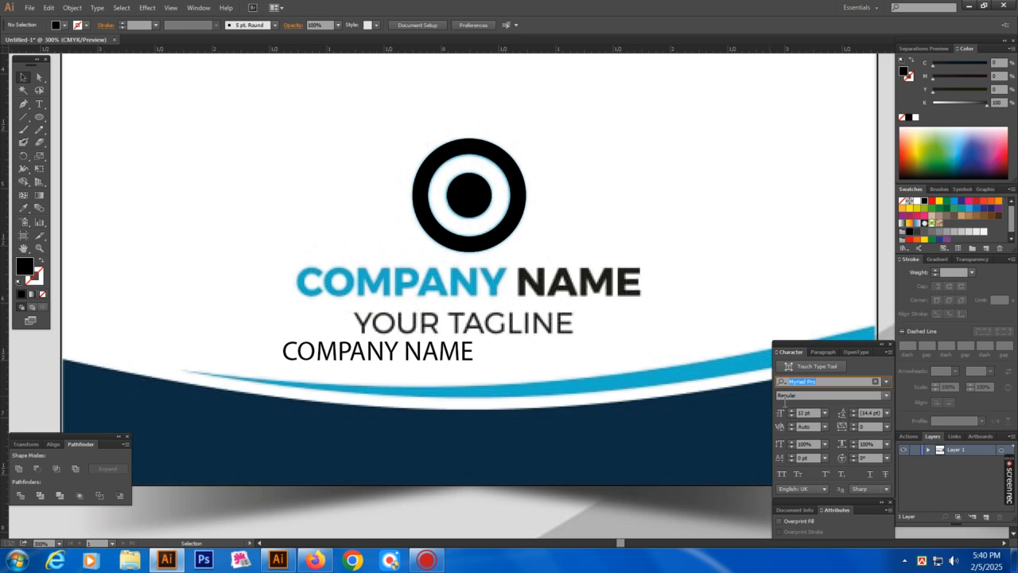
type("dinp")
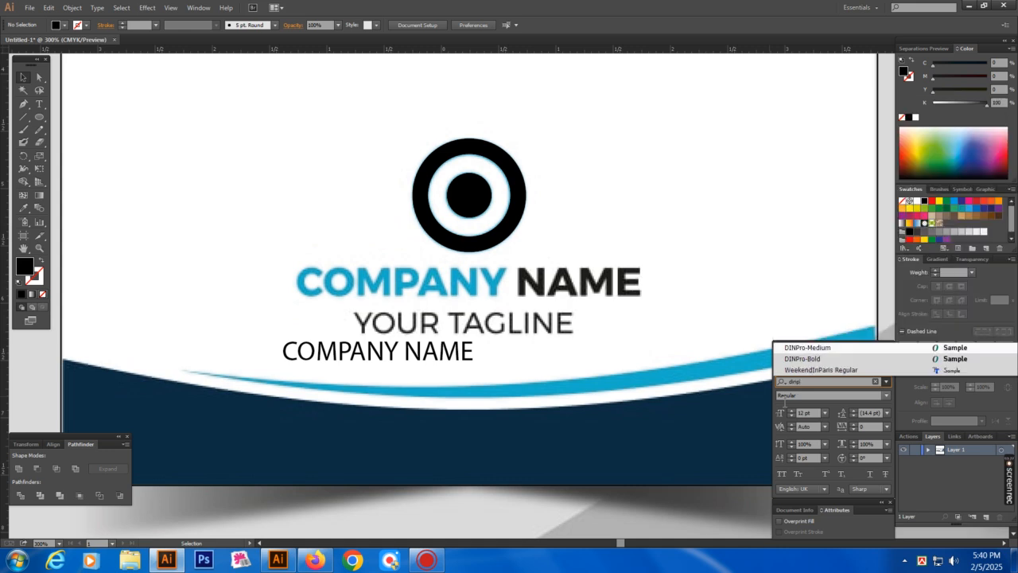
left_click(803, 358)
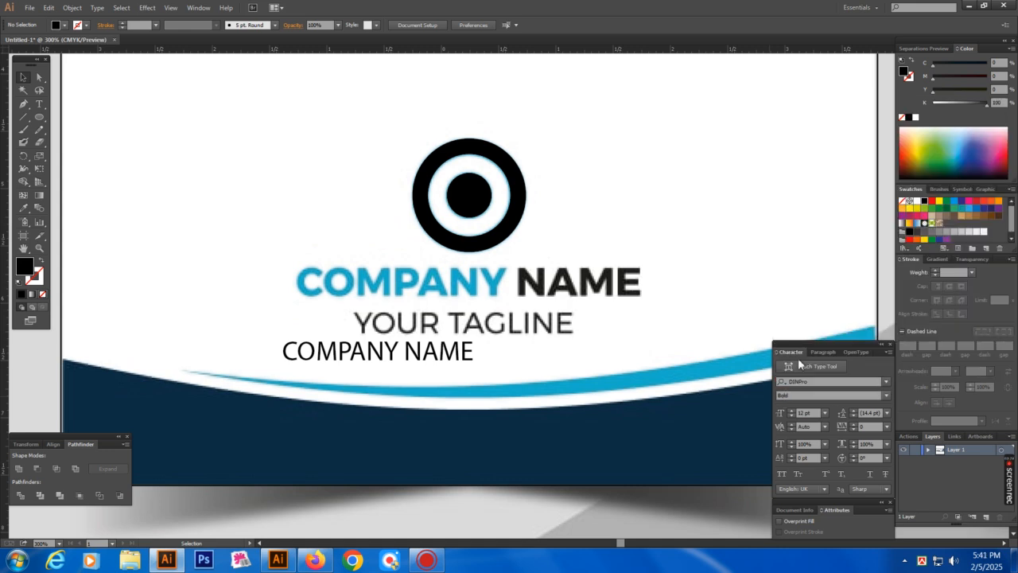
left_click(433, 343)
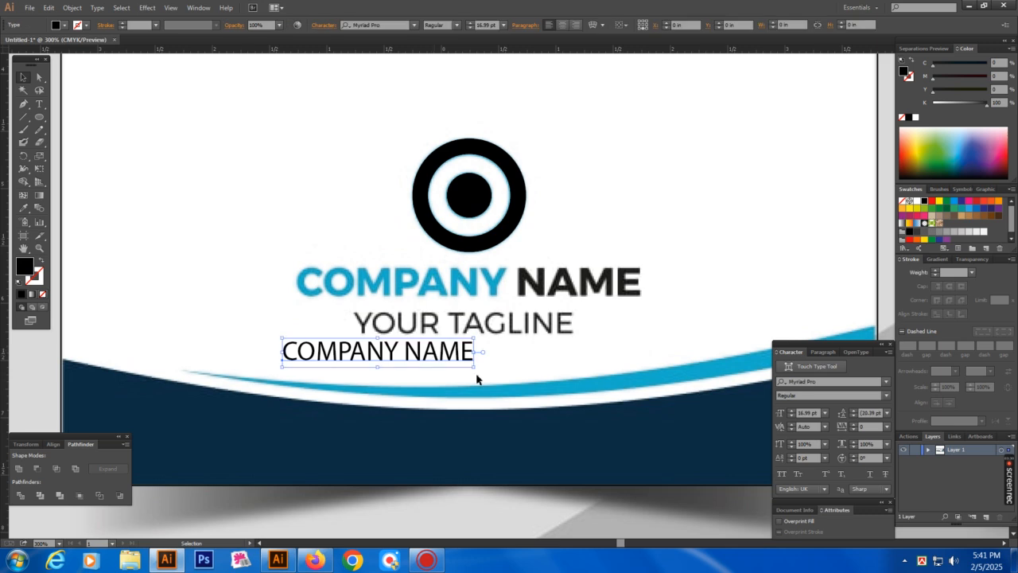
left_click(826, 382)
type("di")
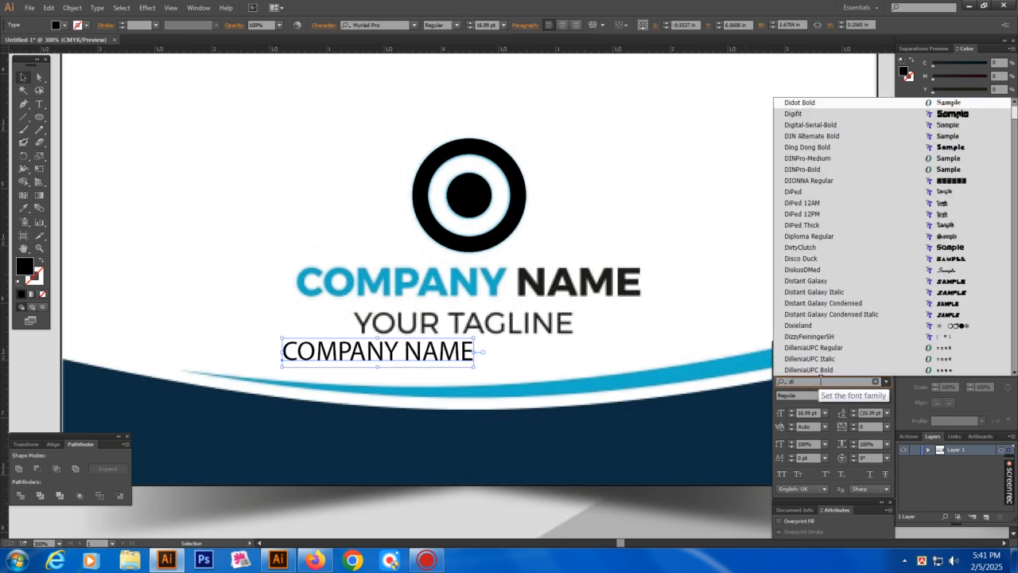
type("npr")
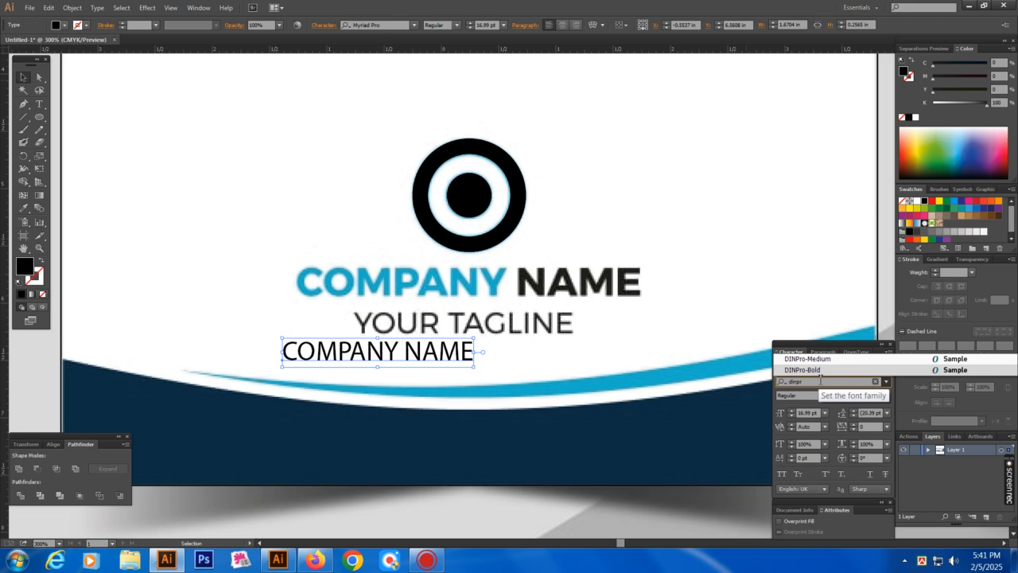
left_click(819, 370)
Move the heading over the mockup's company name and place a copy below the tagline
left_click_drag(453, 357, 642, 302)
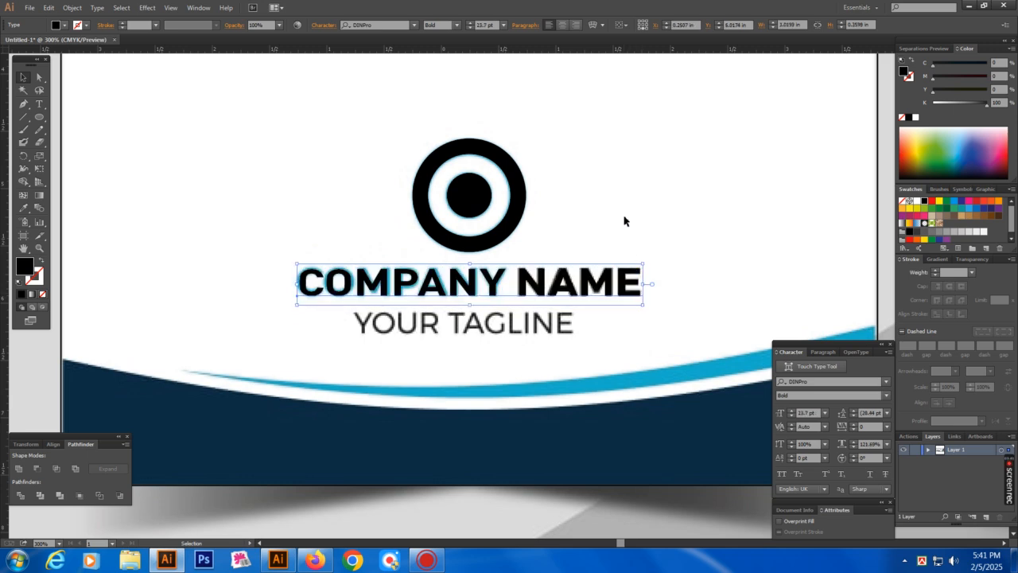
left_click(625, 221)
left_click_drag(526, 340, 536, 299)
left_click_drag(543, 252, 543, 332)
Retype the copied text as 'YOUR TAGLINE'
double_click(514, 334)
key("ctrl+a")
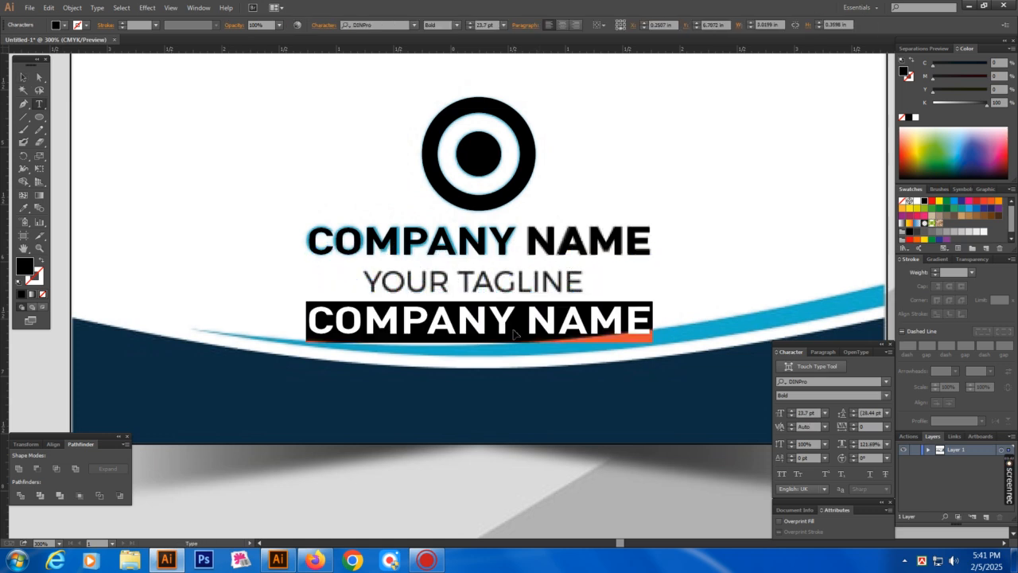
type("Y")
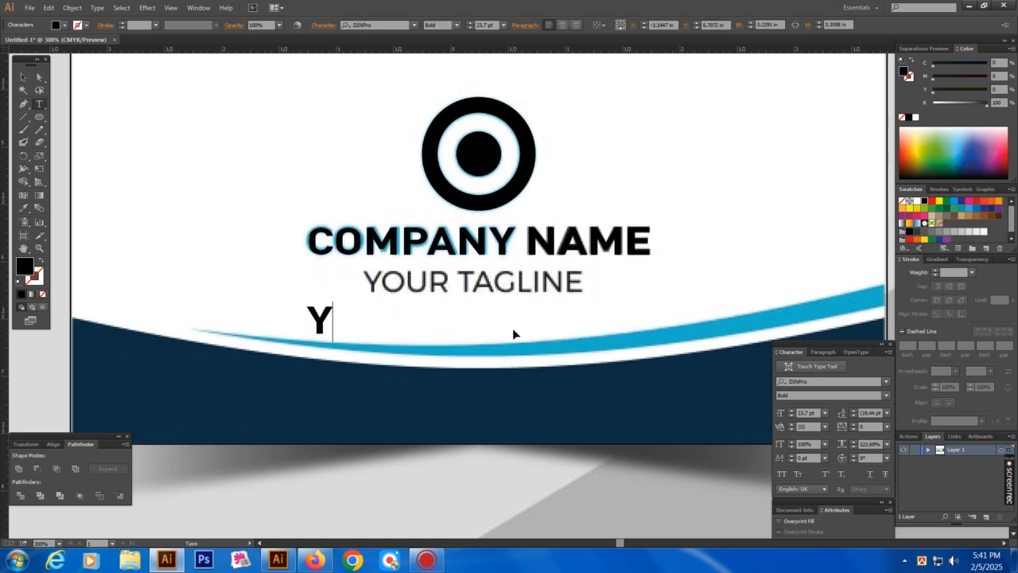
type("OUR T")
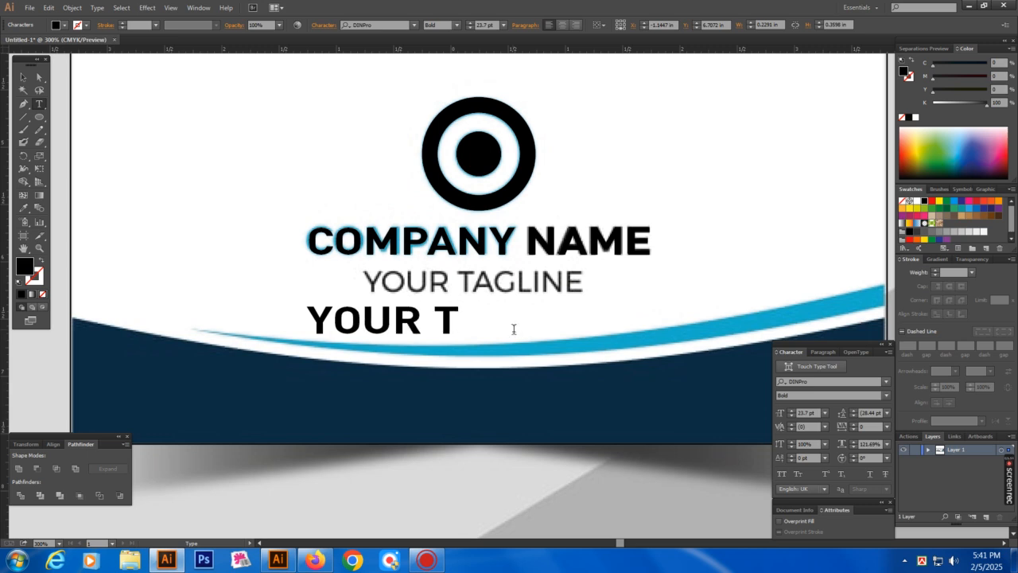
type("AGLINE")
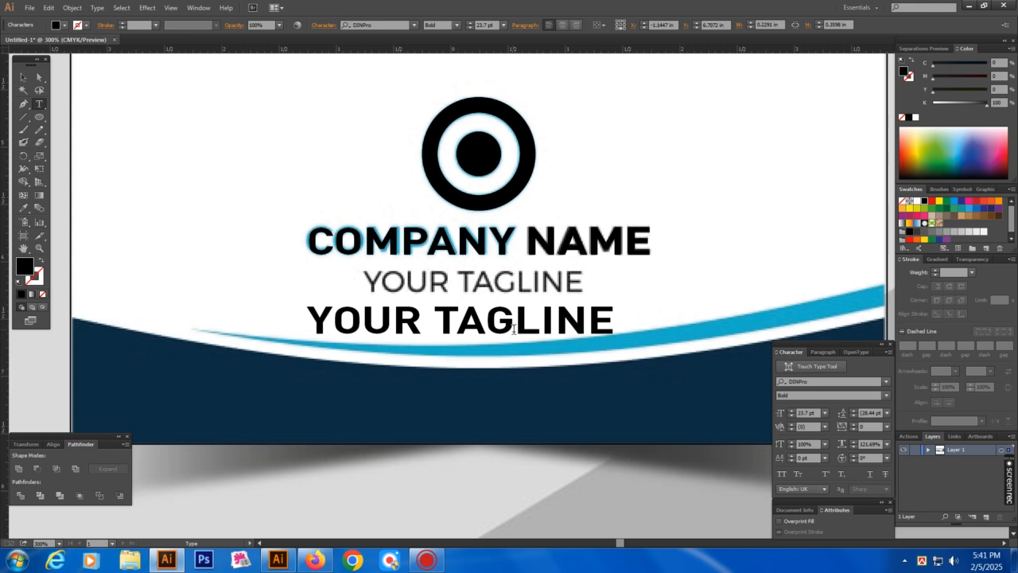
key("Escape")
Set the tagline to DINPro Medium, shrink it and move it over the mockup's tagline
left_click(513, 334, "ctrl")
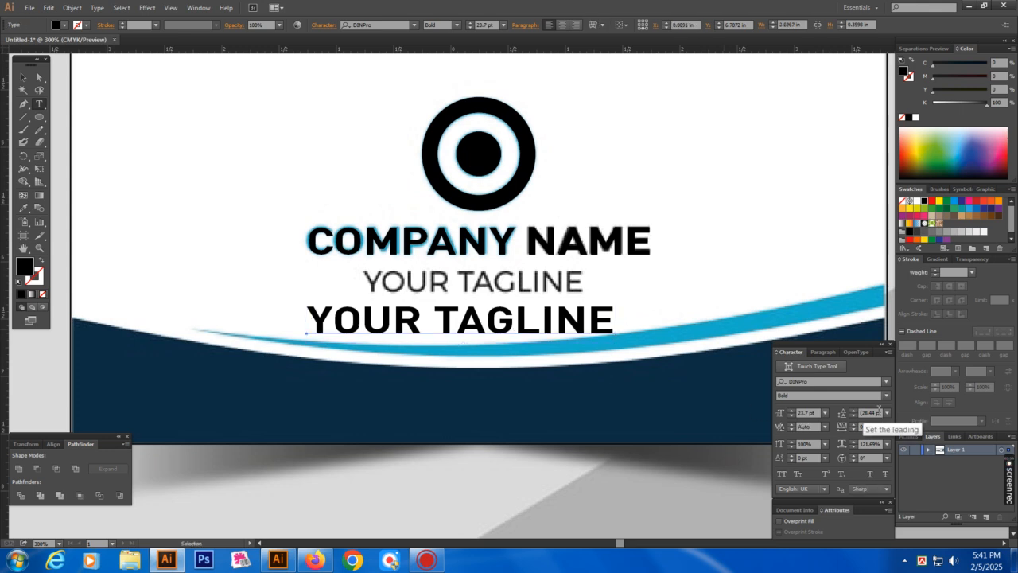
left_click(886, 395)
left_click(811, 408)
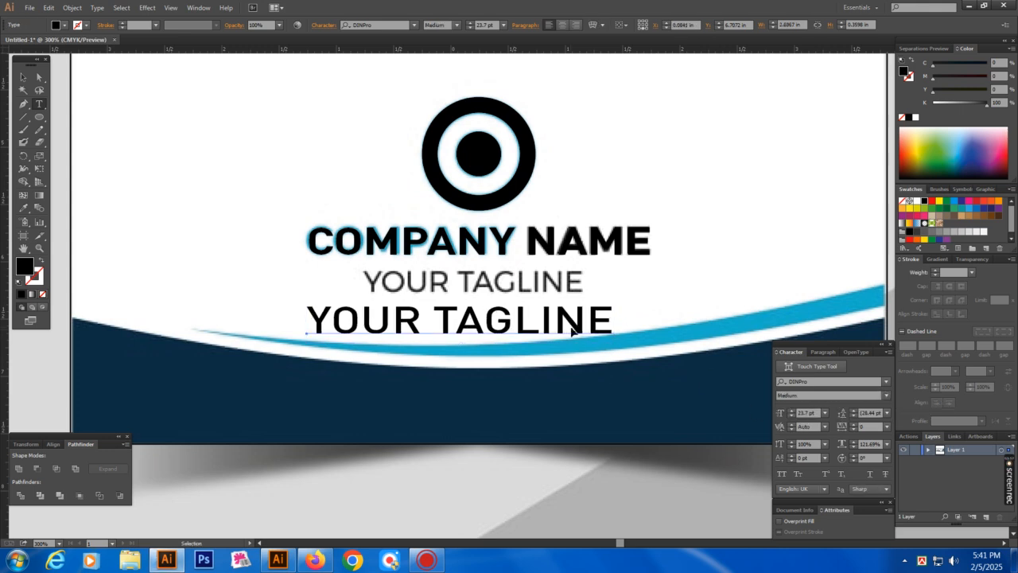
left_click_drag(617, 324, 589, 303)
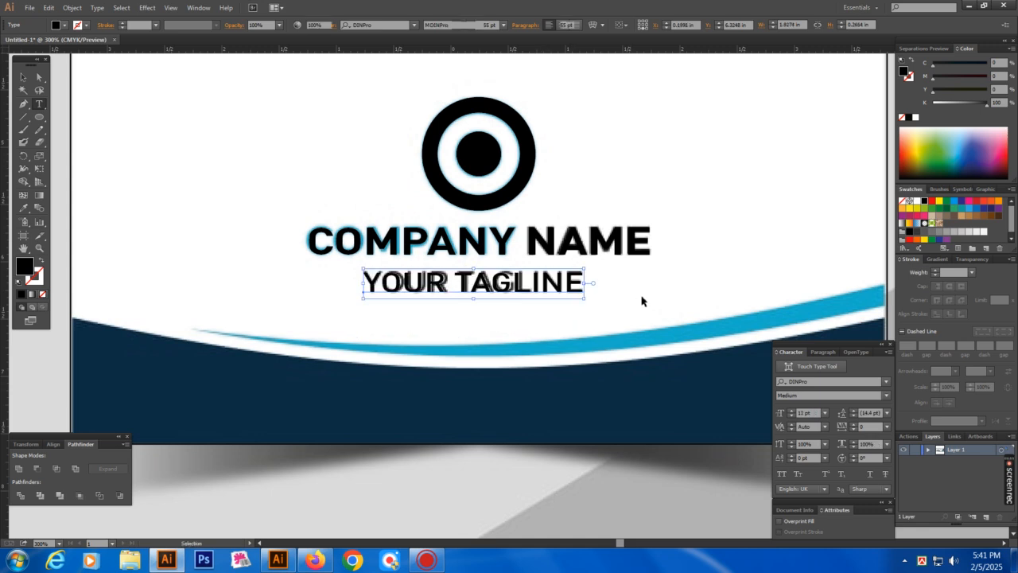
left_click(645, 307, "ctrl")
key("Tab")
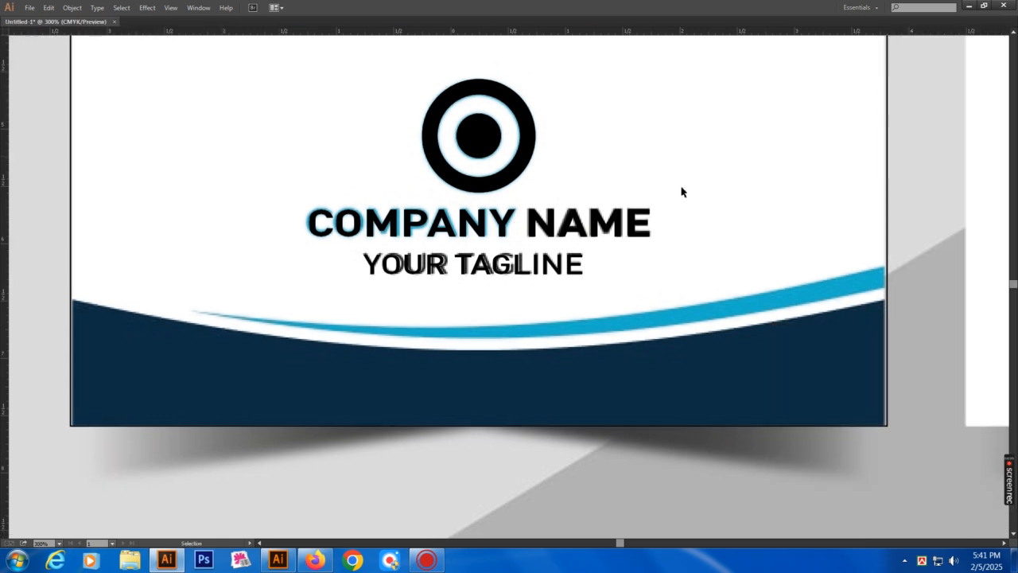
Zoom out to show both cards and draw a wide ellipse across the front card
key("v")
key("ctrl+minus")
key("ctrl+minus")
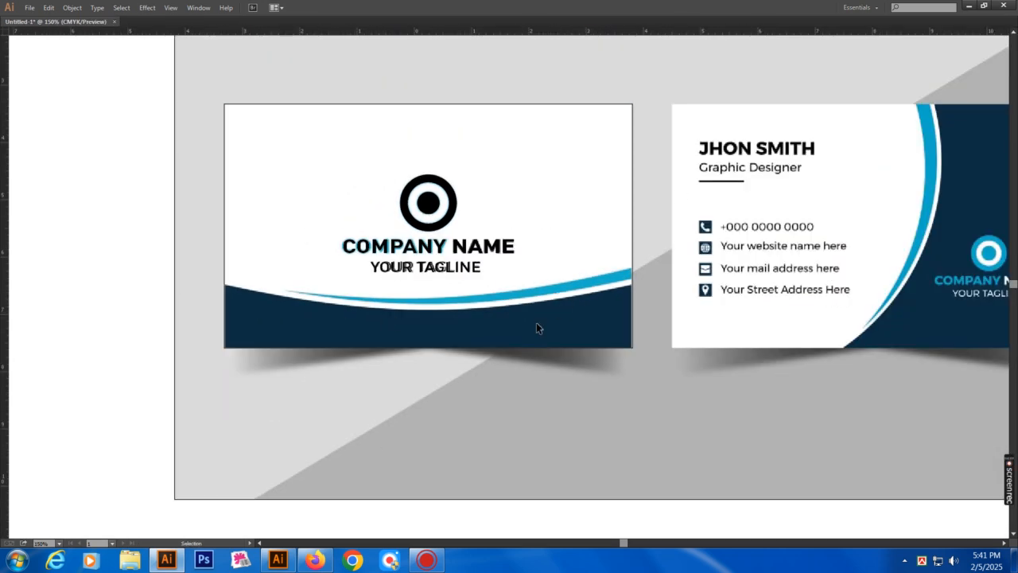
left_click_drag(541, 290, 546, 307)
left_click_drag(569, 275, 633, 313)
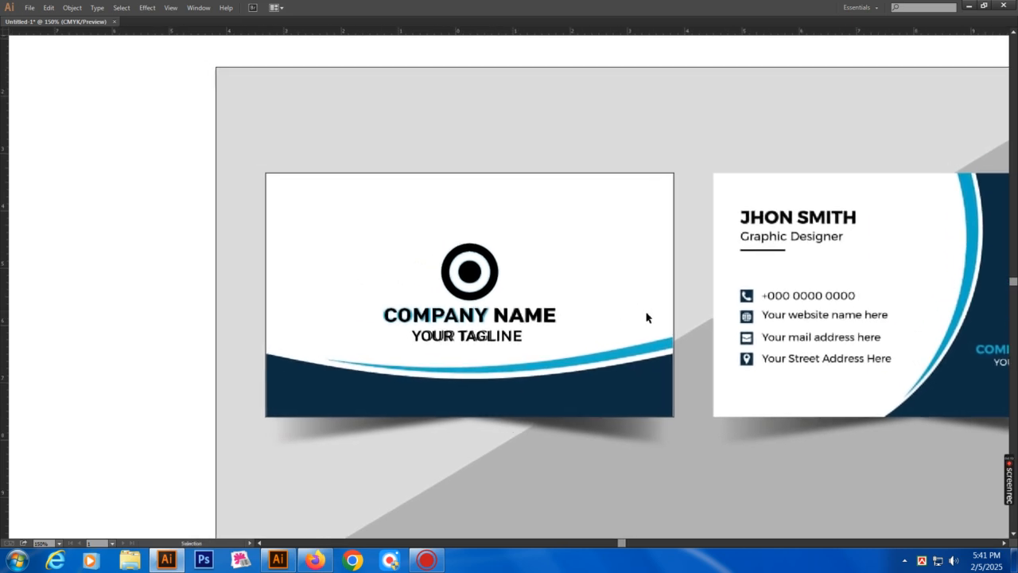
key("Tab")
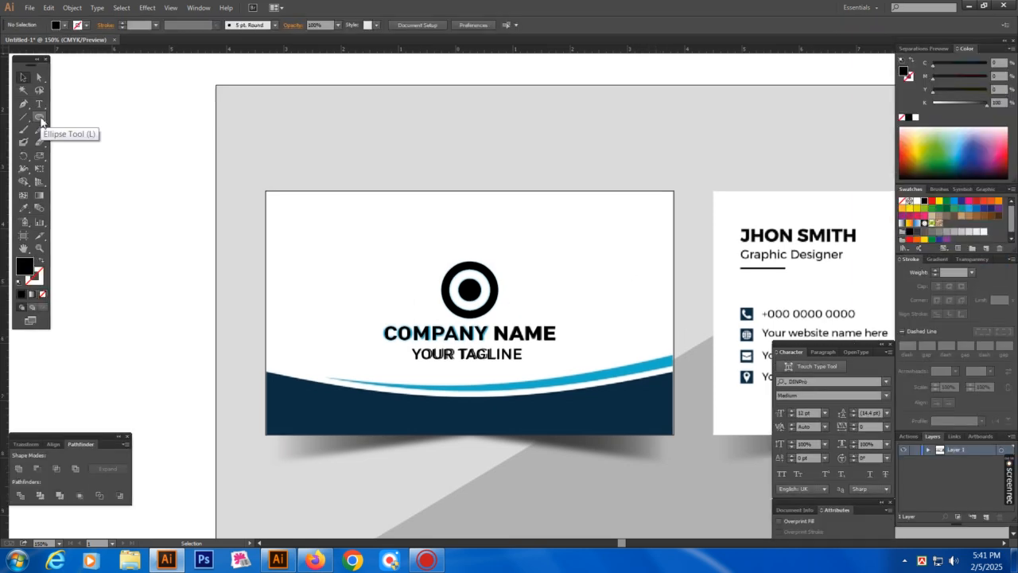
left_click(40, 119)
key("Tab")
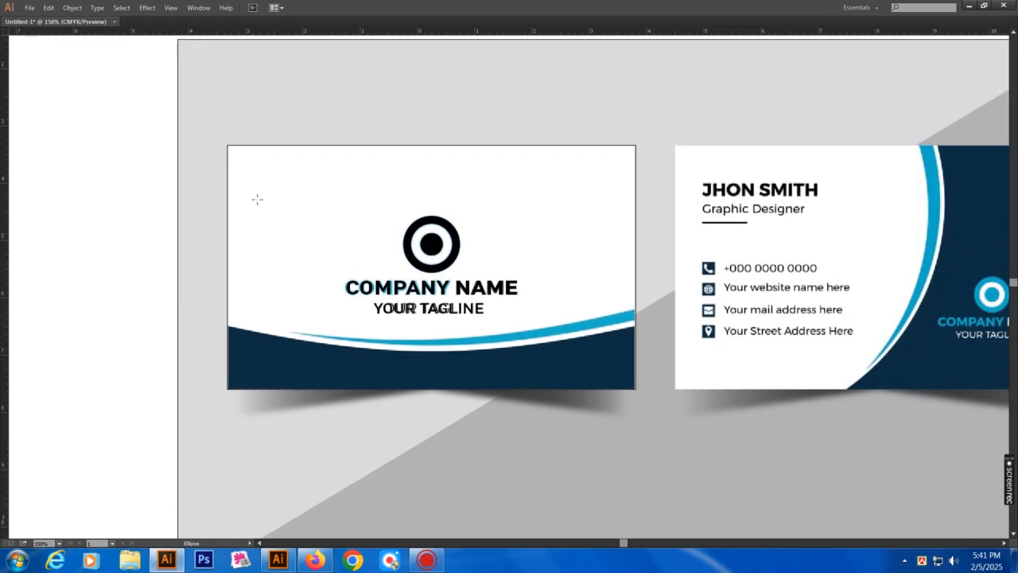
left_click_drag(195, 93, 762, 341)
Remove the ellipse's fill and stretch it wider to the left and right
key("shift+x")
key("v")
left_click_drag(125, 216, 95, 229)
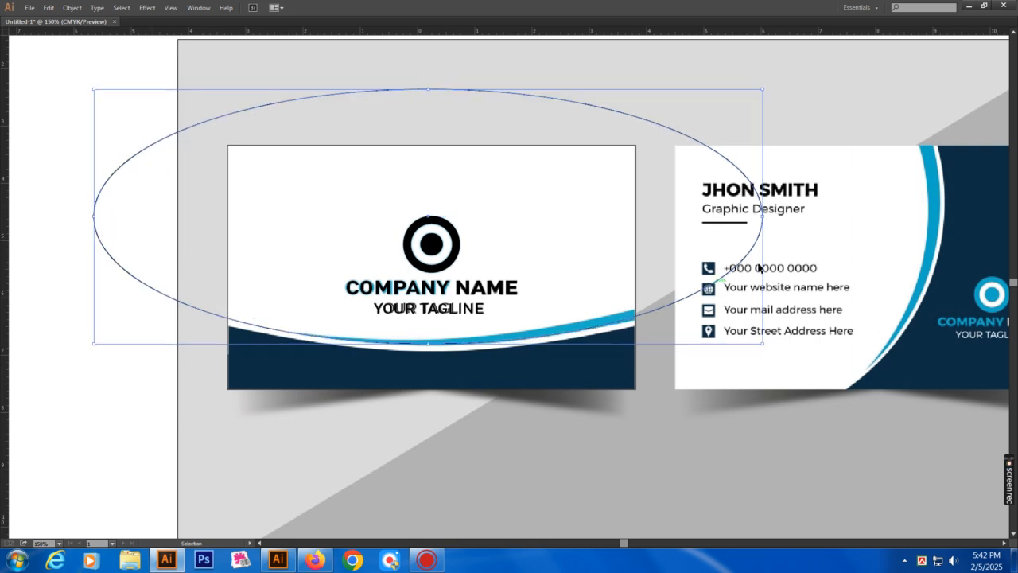
mouse_move(765, 226)
left_mouse_down()
mouse_move(780, 229)
mouse_move(767, 230)
left_mouse_up()
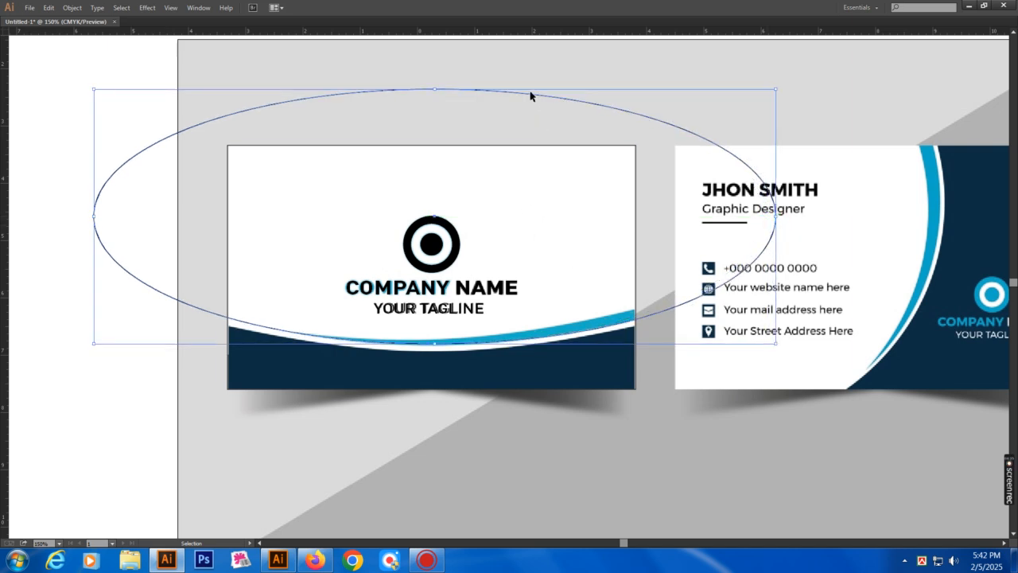
left_click_drag(530, 97, 538, 107)
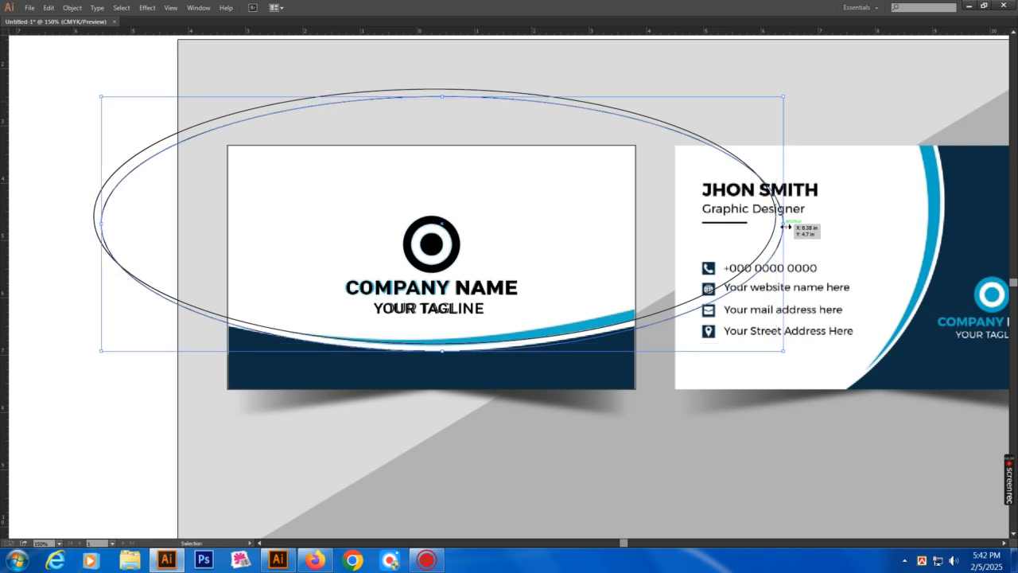
left_click_drag(783, 227, 793, 225)
key("a")
key("Delete")
key("v")
left_click(571, 162)
Copy the ellipse and narrow it from its right side
key("a")
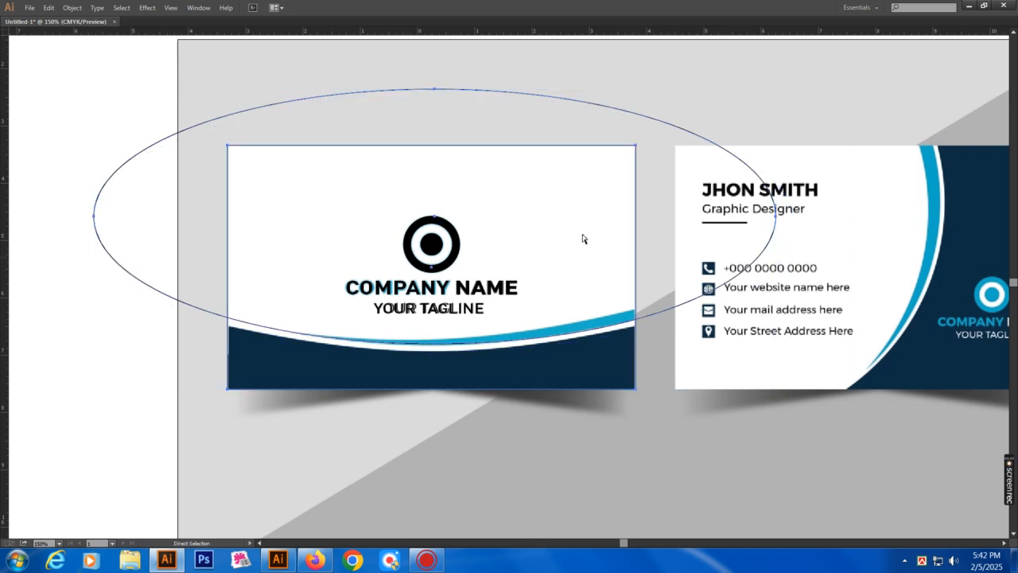
key("ctrl+c")
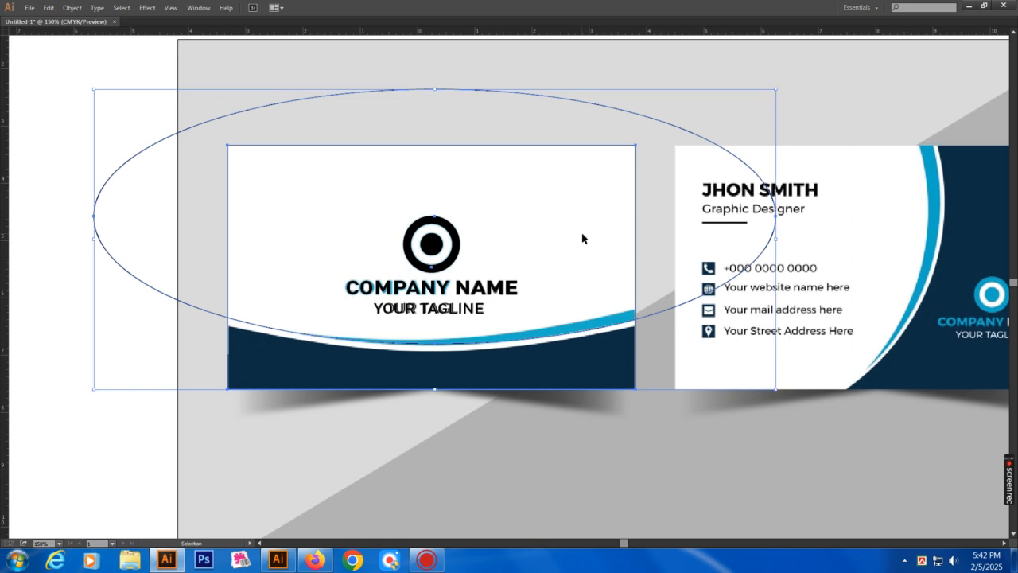
key("v")
left_click_drag(777, 241, 740, 261)
key("ctrl+z")
left_click(642, 169)
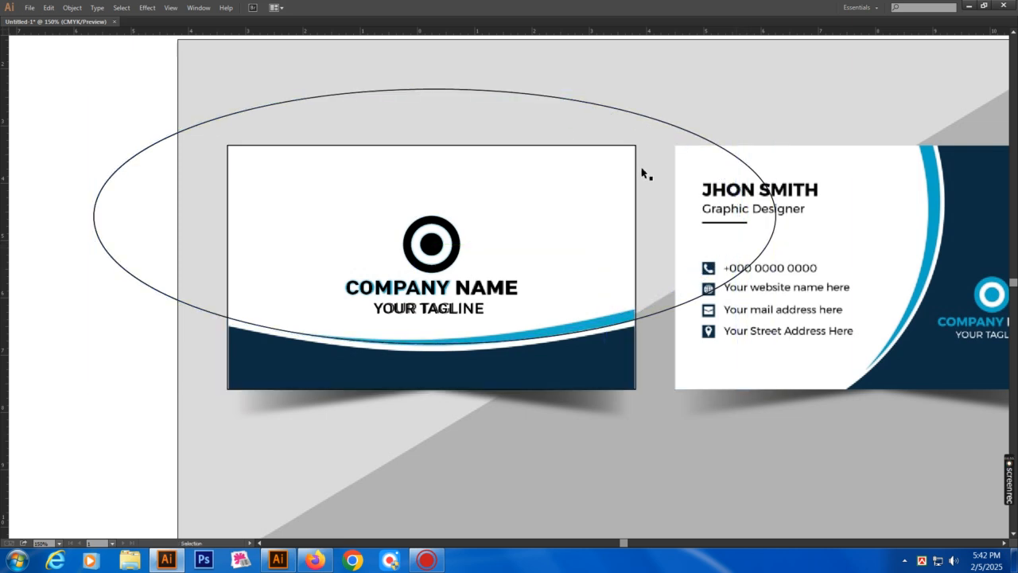
left_click(672, 126)
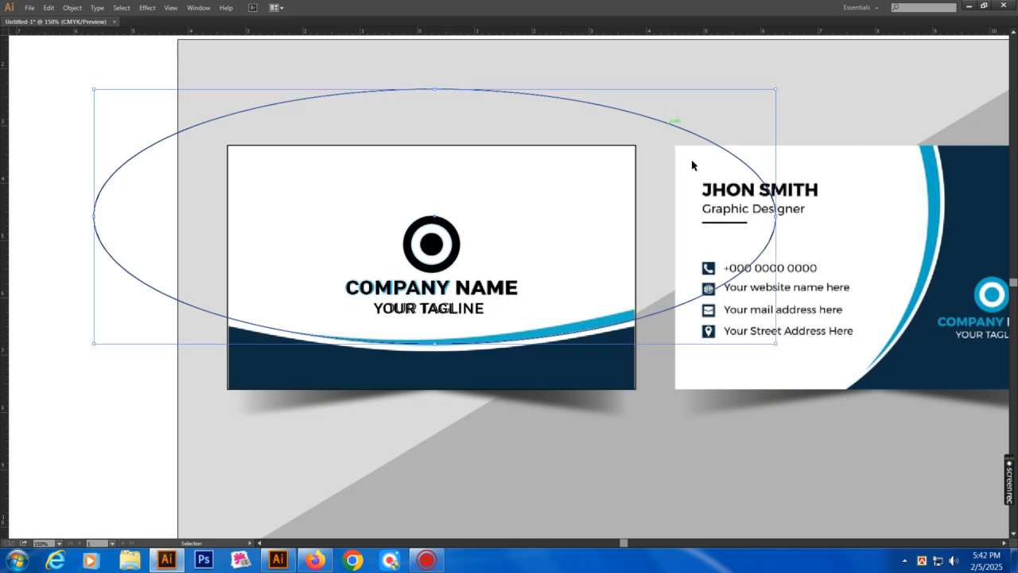
left_click_drag(777, 223, 731, 231)
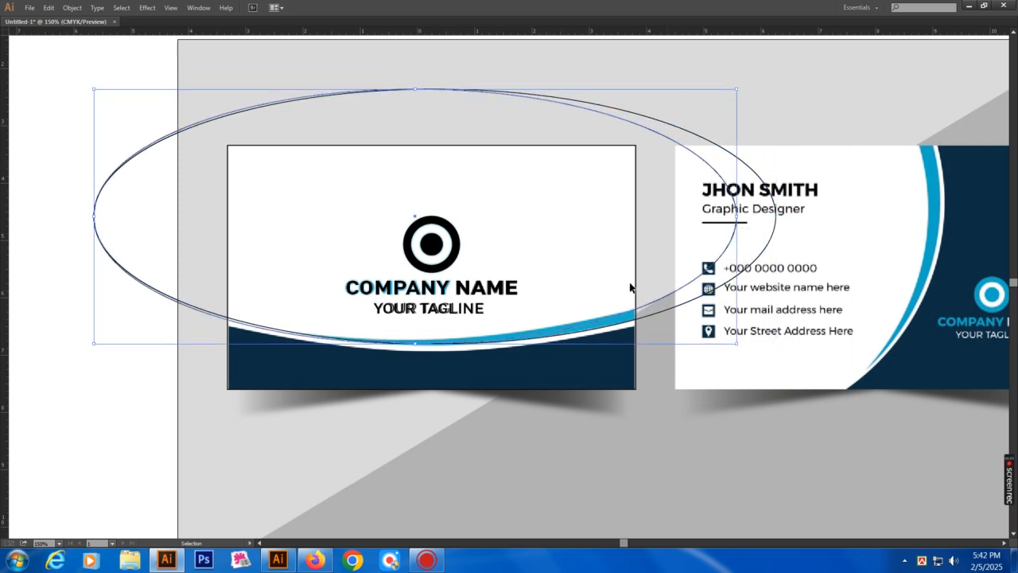
Zoom in and nudge the ellipse so its lower edge follows the blue curve
key("z")
left_click_drag(154, 216, 659, 431)
key("v")
left_click_drag(544, 313, 543, 307)
key("space")
left_click_drag(275, 270, 440, 282)
key("space")
left_click_drag(87, 89, 83, 128)
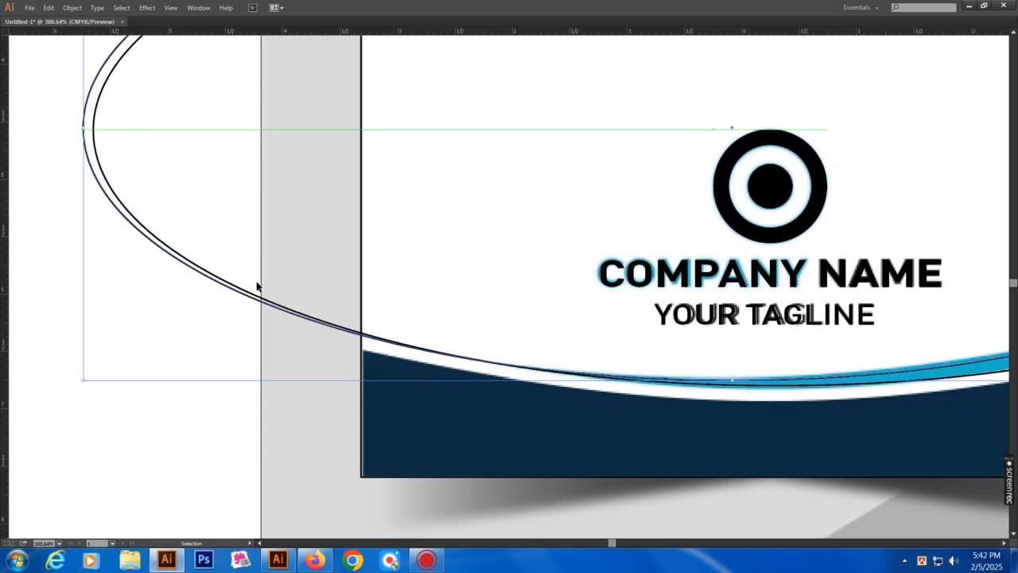
Zoom back out to center both cards and select the ellipses
left_click(544, 276)
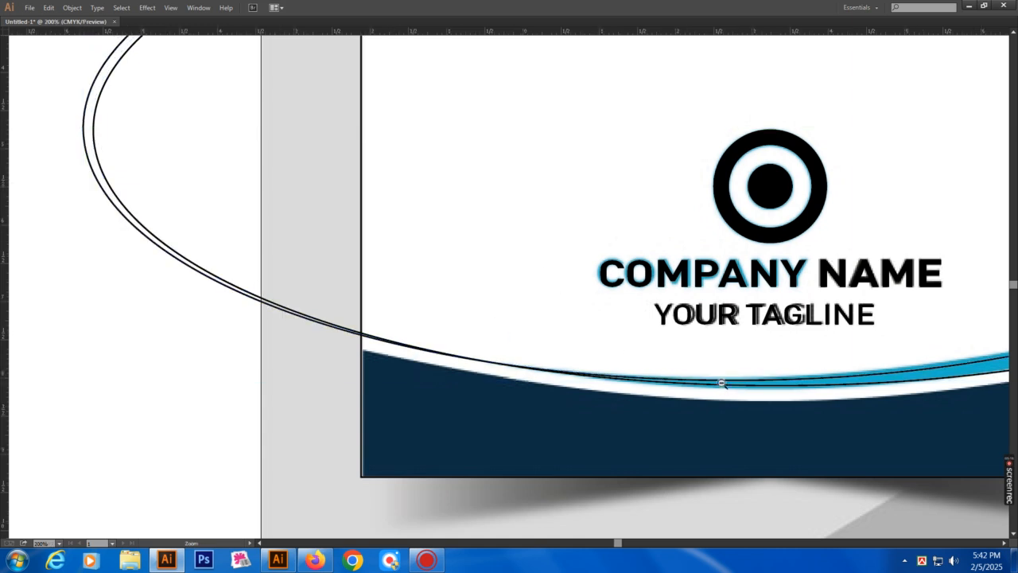
scroll(721, 384, "down", 2)
left_click_drag(602, 152, 614, 286)
left_click(420, 114)
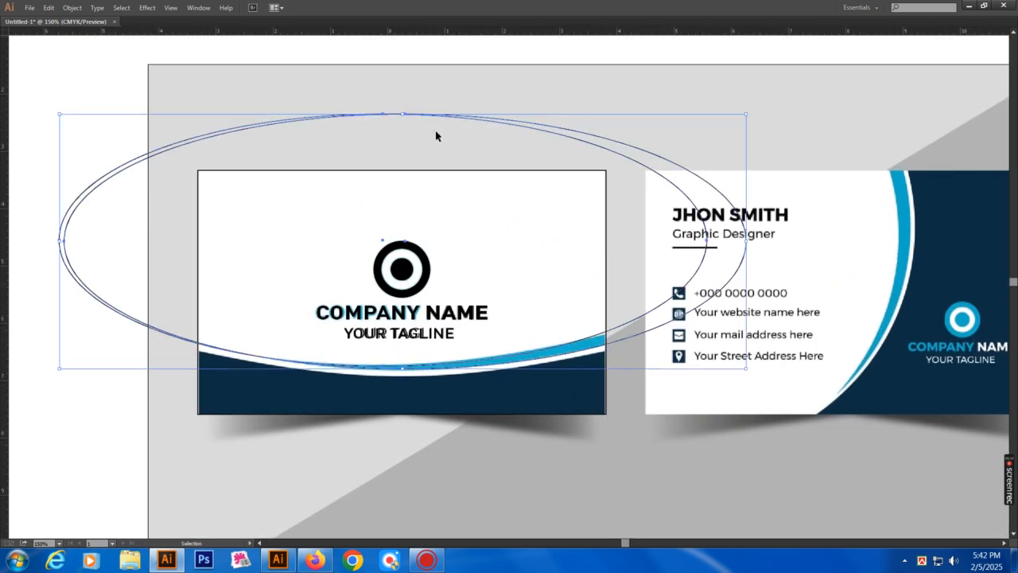
key("Tab")
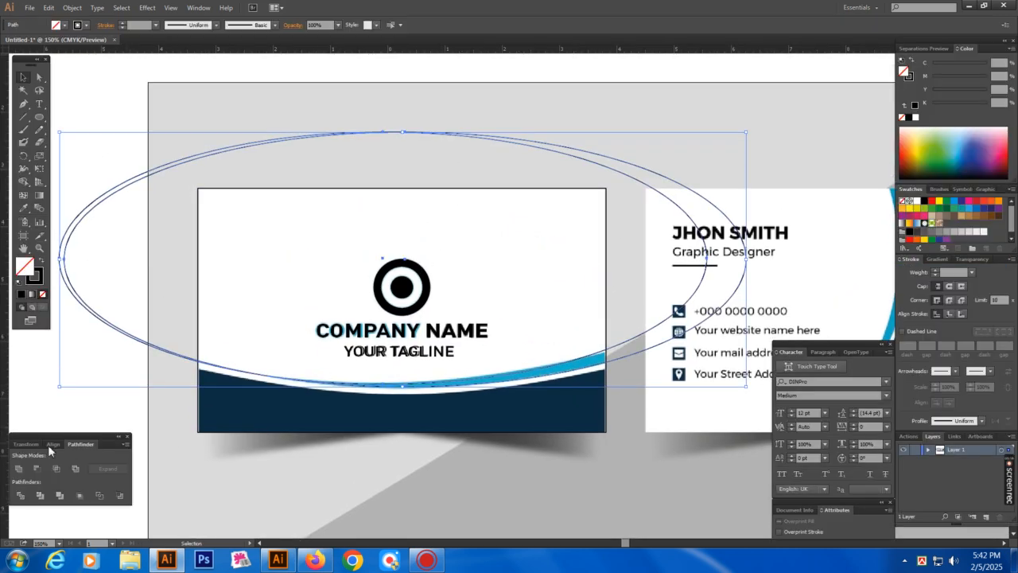
Divide the overlapping ellipses with Pathfinder and delete their left segments
left_click(20, 497)
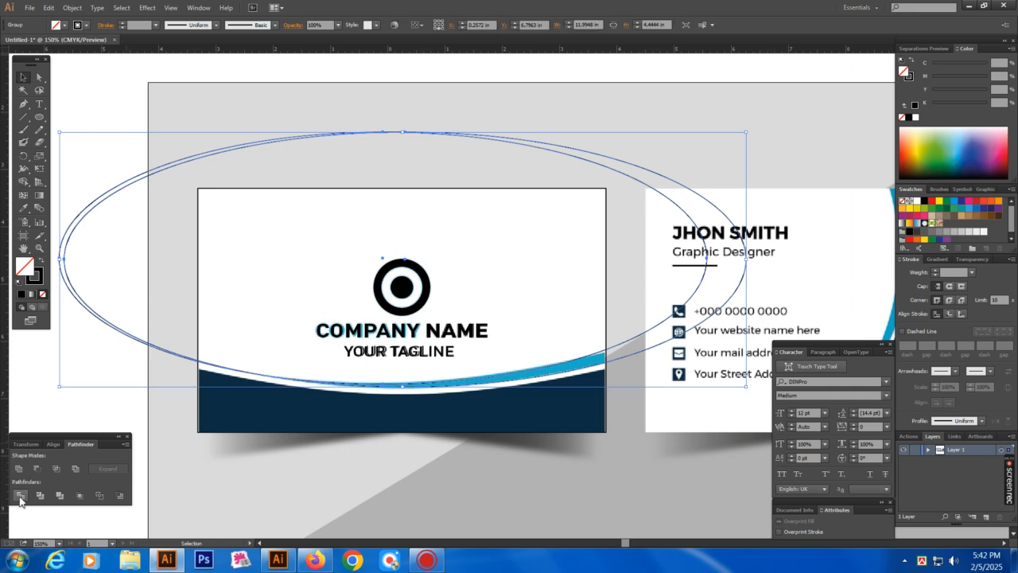
key("a")
left_click(181, 178)
left_click_drag(110, 201, 113, 206)
left_click(88, 119)
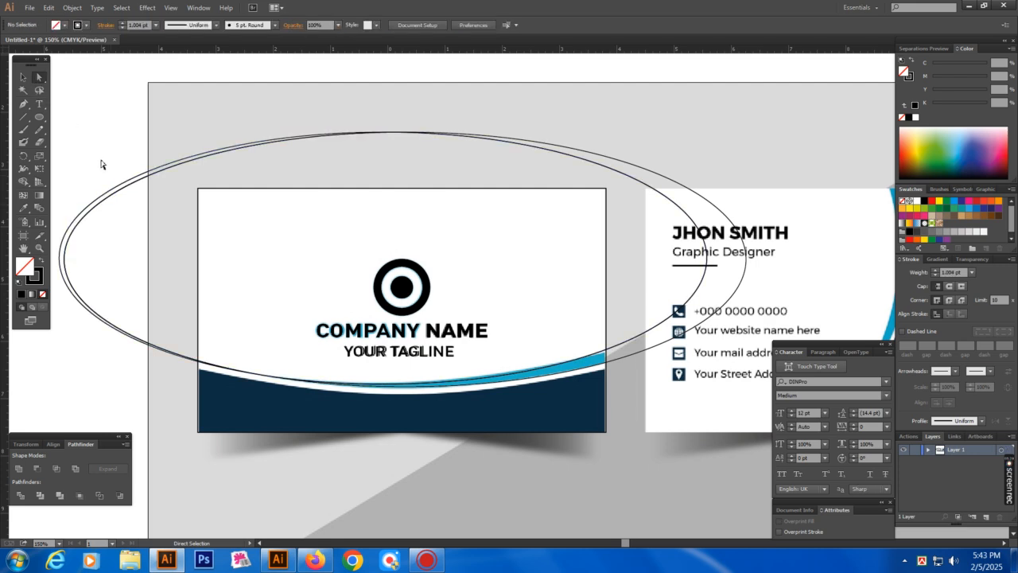
left_click(118, 216)
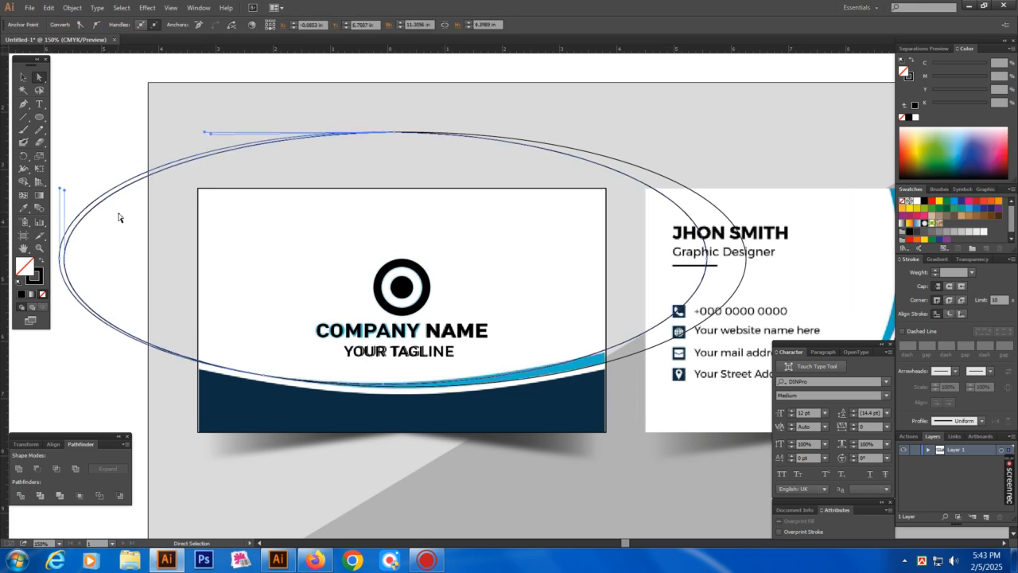
left_click_drag(101, 175, 124, 217)
key("Delete")
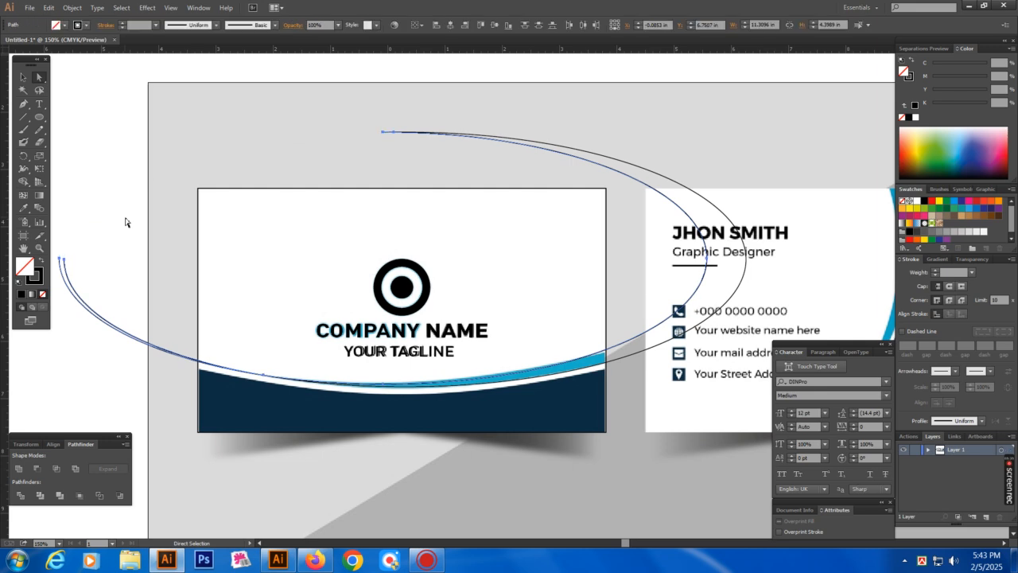
key("Delete")
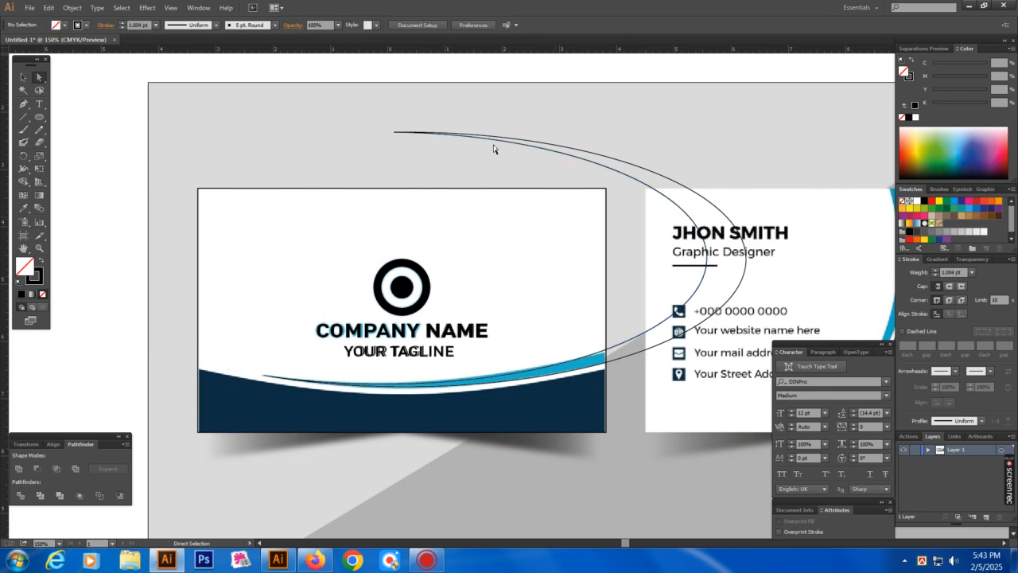
Undo the last deletion to restore that arc and reframe the card
scroll(604, 397, "down", 1)
key("v")
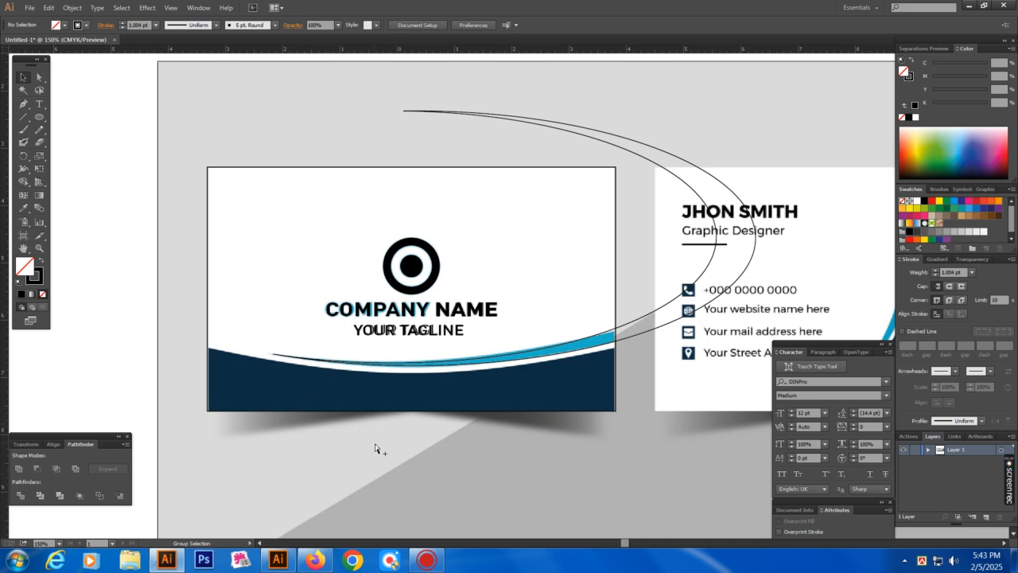
key("ctrl+z")
key("ctrl+z")
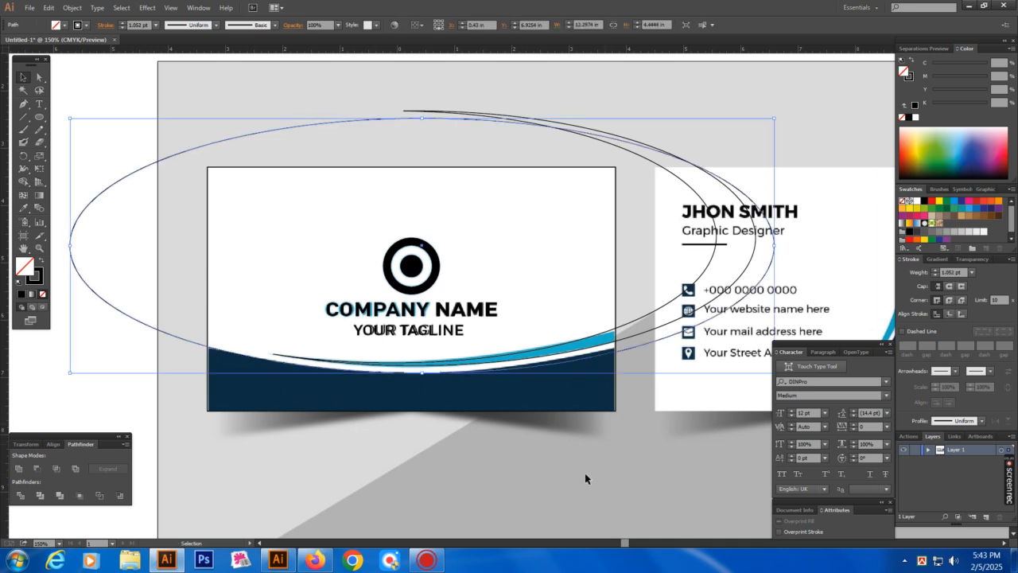
left_click(562, 479)
left_click_drag(457, 394, 469, 390)
key("c")
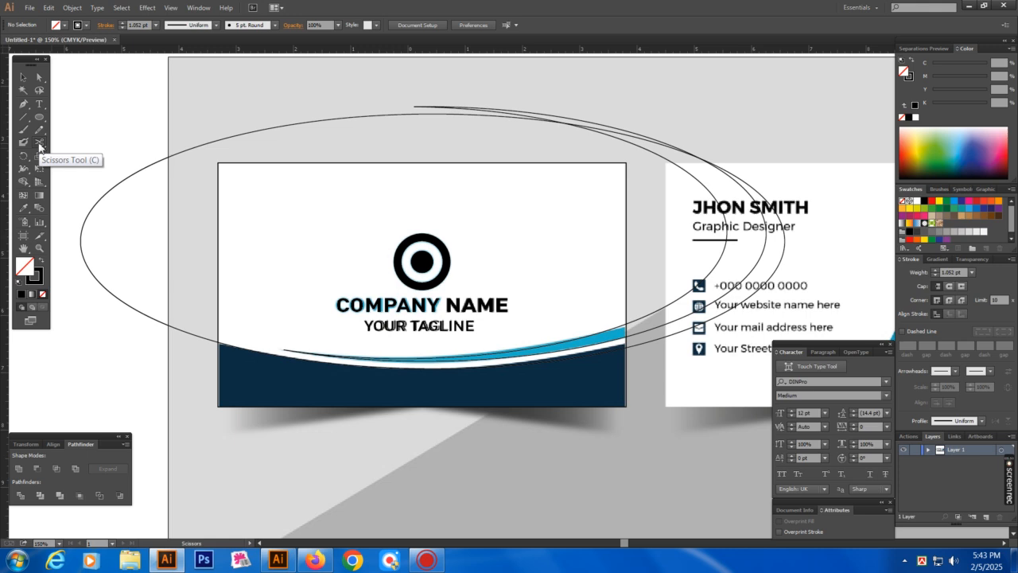
Cut the ellipse on its left side with Scissors and delete its upper arc
left_click(176, 328)
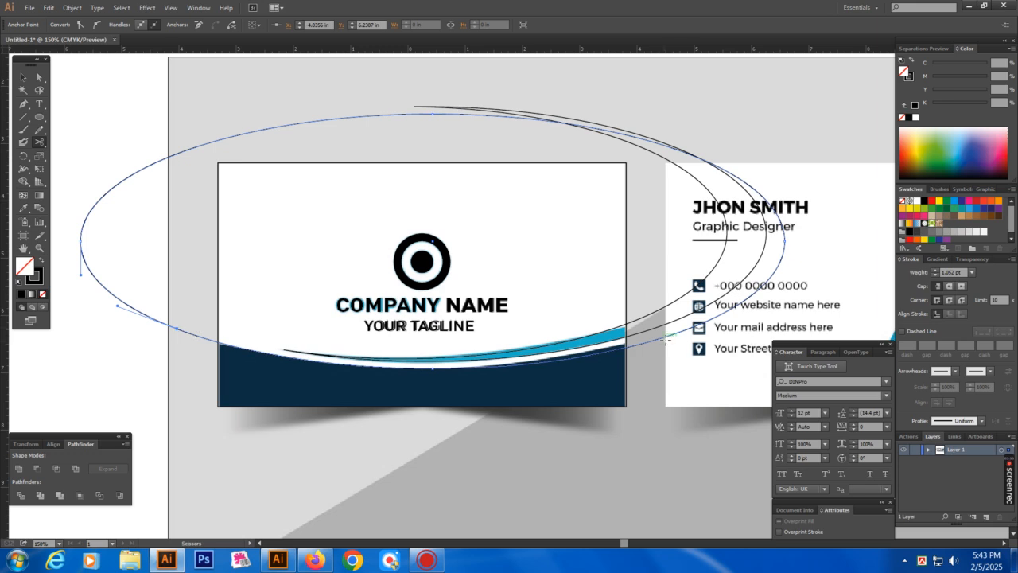
key("a")
left_click(675, 337)
key("Delete")
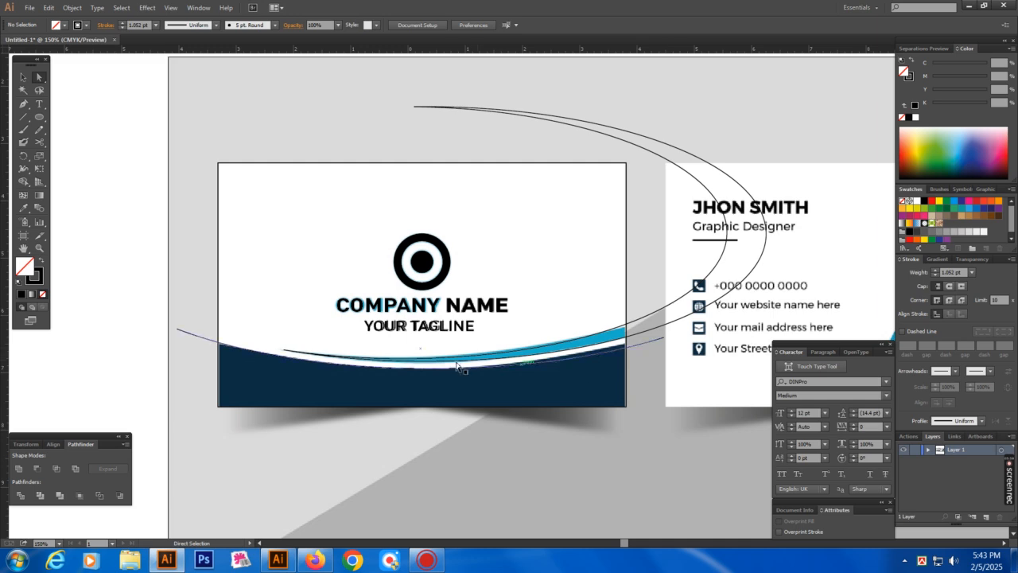
Extend the open lower curve with the Pen tool to a corner below the card's left edge
left_click_drag(471, 327, 479, 347)
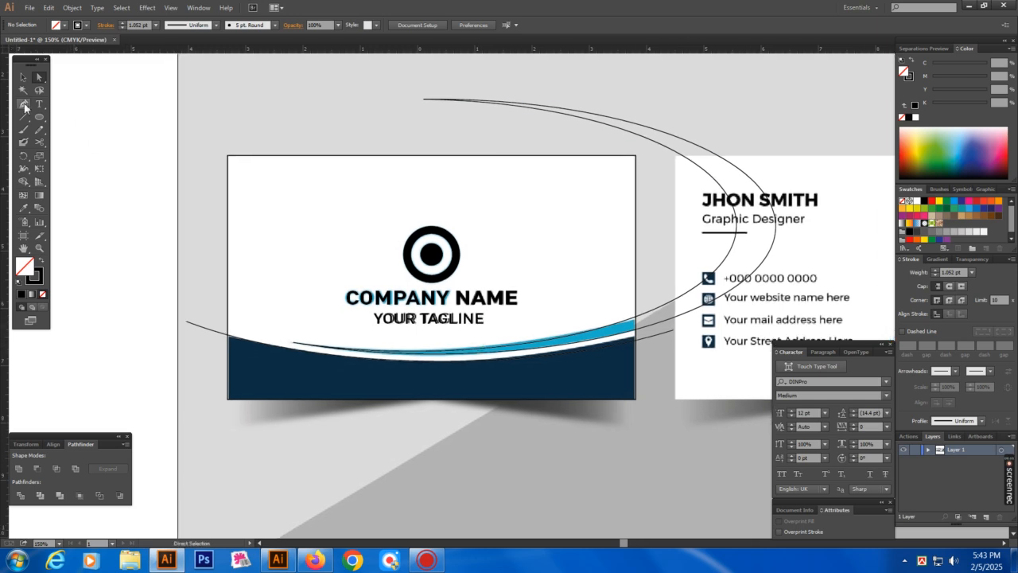
left_click(24, 106)
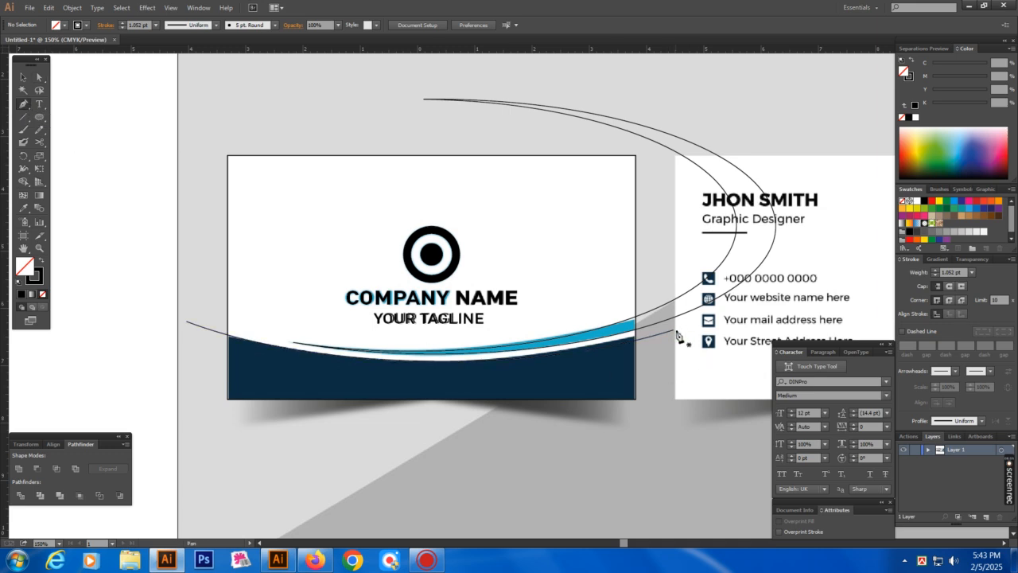
left_click_drag(676, 335, 190, 457)
left_click(188, 459)
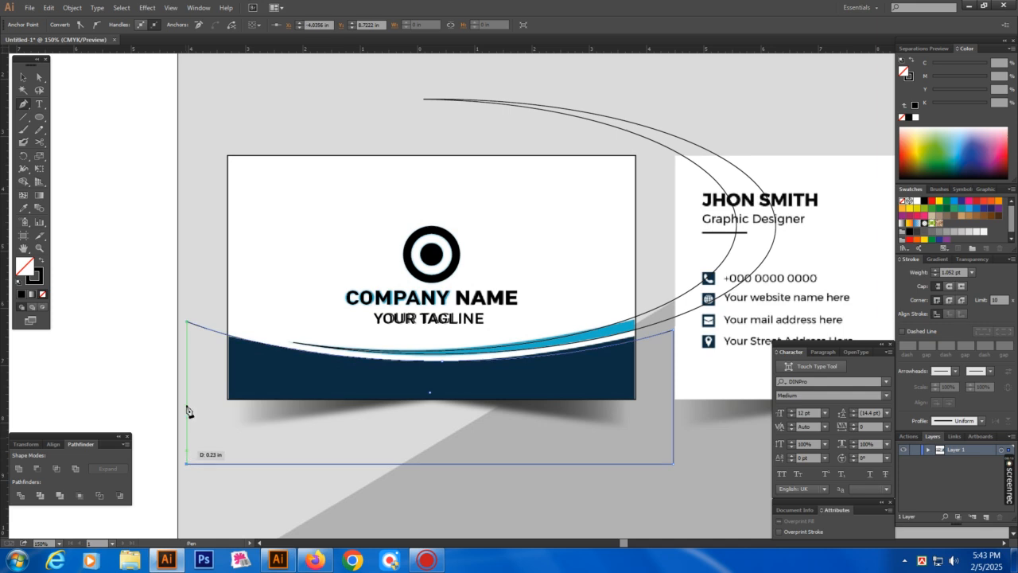
Close the pen path at its start point and raise its straight bottom edge
left_click(185, 323)
key("a")
left_click(382, 458)
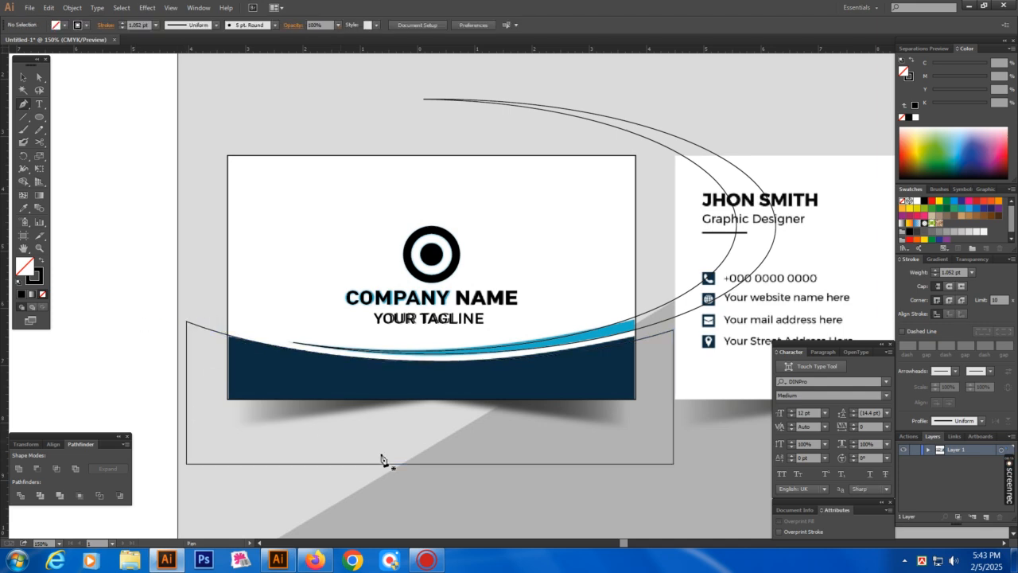
left_click_drag(435, 458, 435, 433)
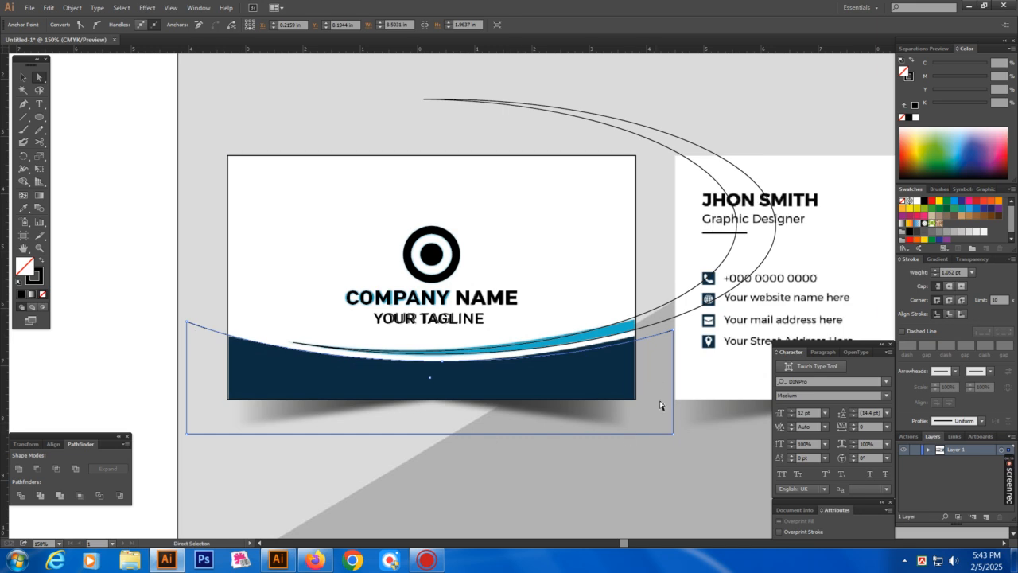
left_click(189, 279)
Zoom in on the front card and select the new curved shape
left_click_drag(157, 144, 747, 483)
left_click(673, 331)
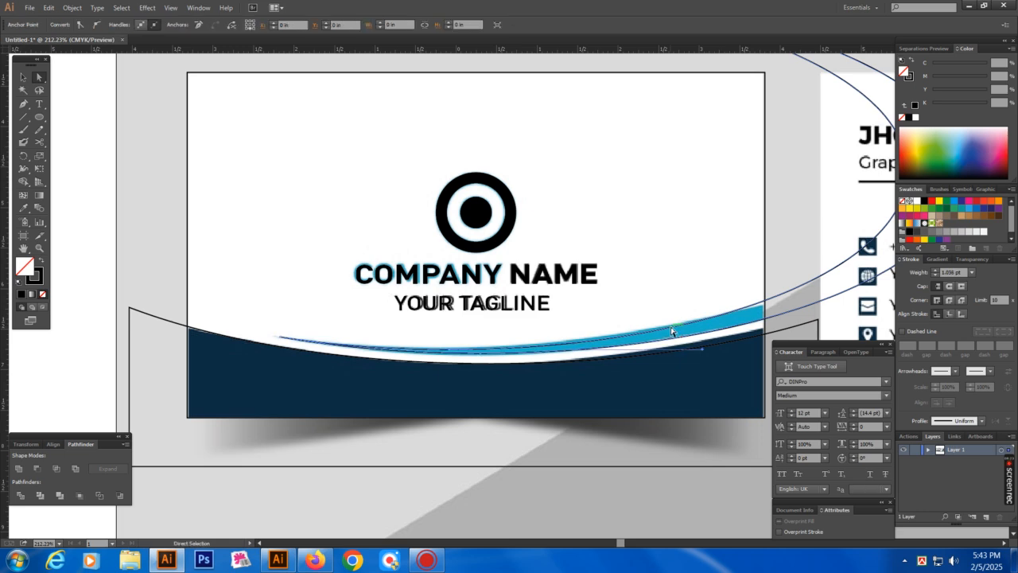
left_click_drag(664, 287, 617, 286)
key("i")
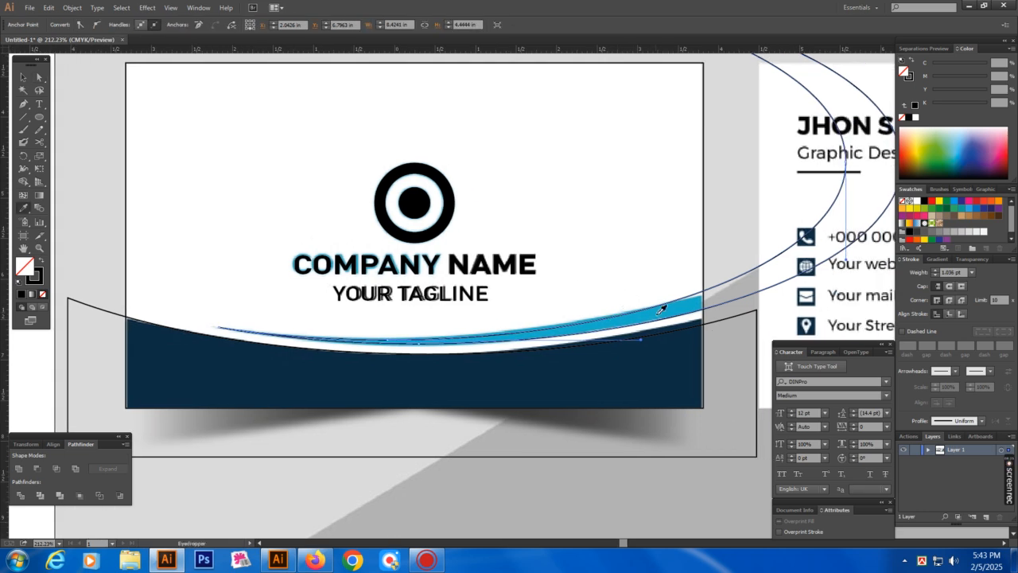
key("a")
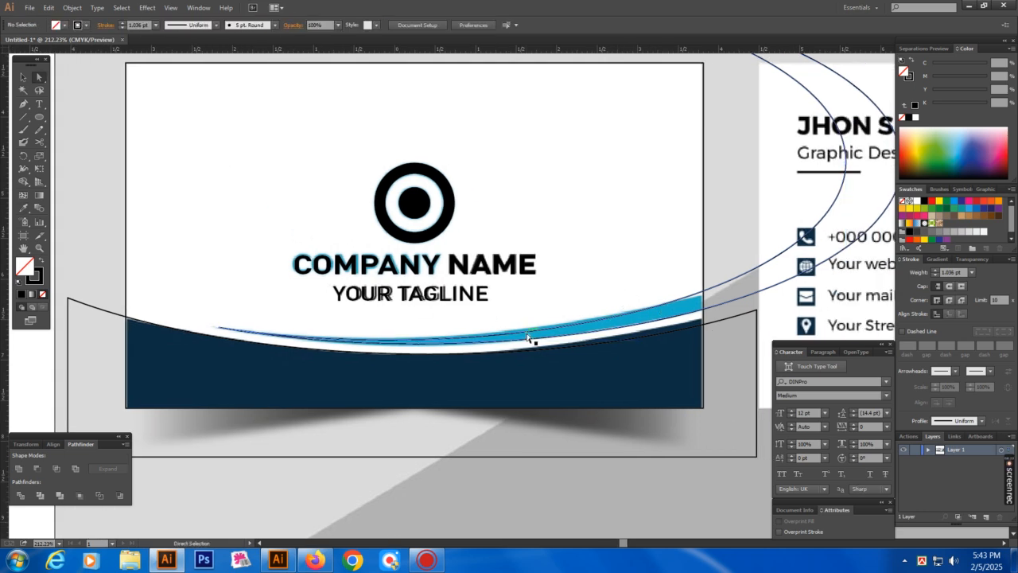
Fill the new curved shape with the swoosh's blue using the Eyedropper
left_click(25, 209)
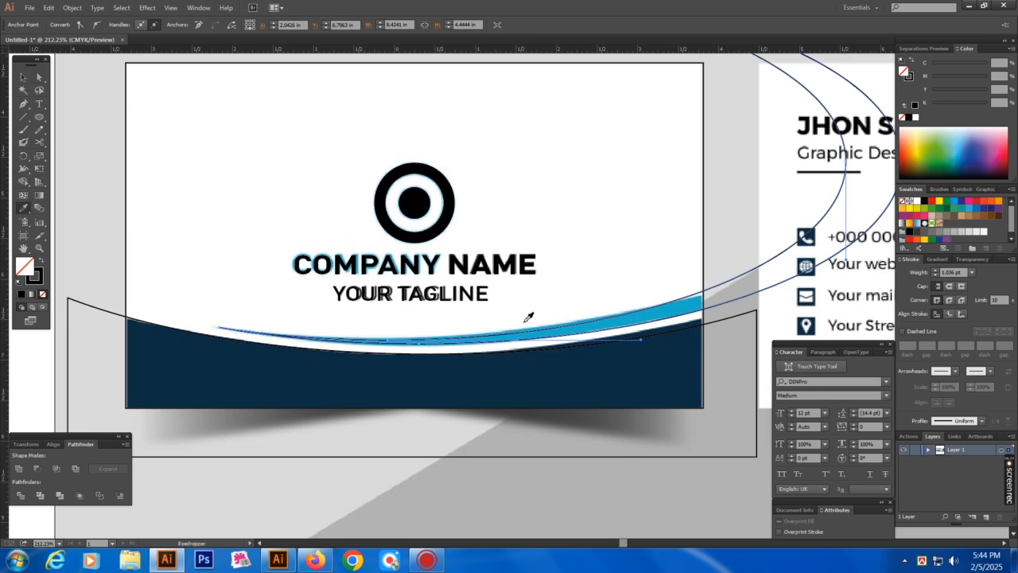
left_click(679, 307)
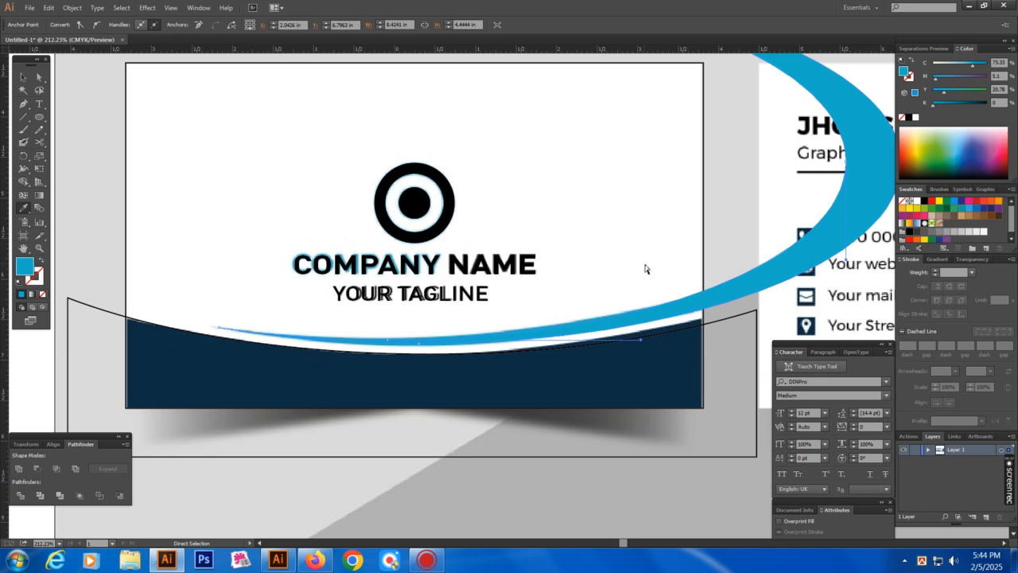
key("ctrl+shift+a")
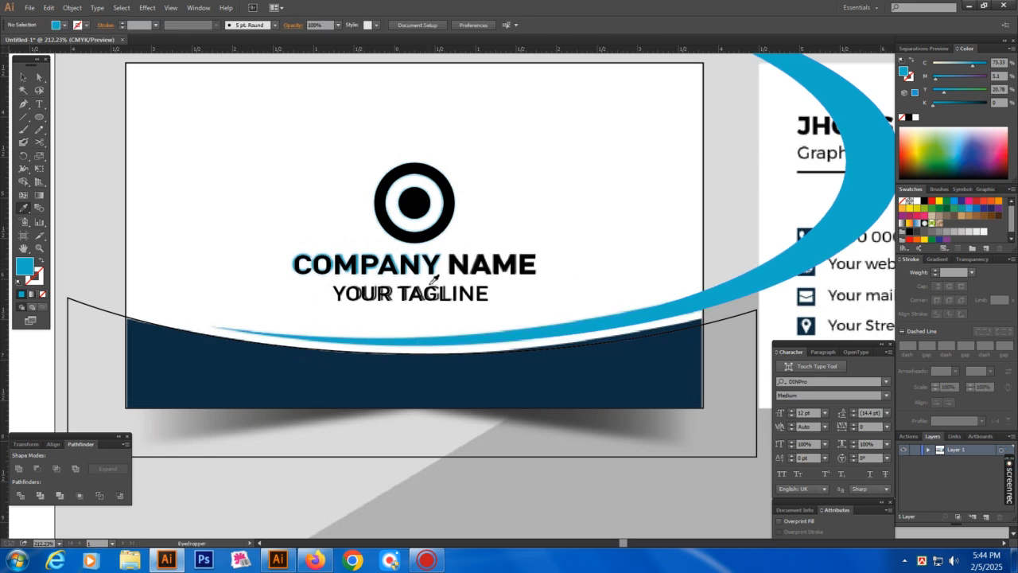
Colour the word COMPANY in the COMPANY NAME heading with the swoosh's blue
key("t")
left_click(408, 265, "ctrl")
key("ctrl+x")
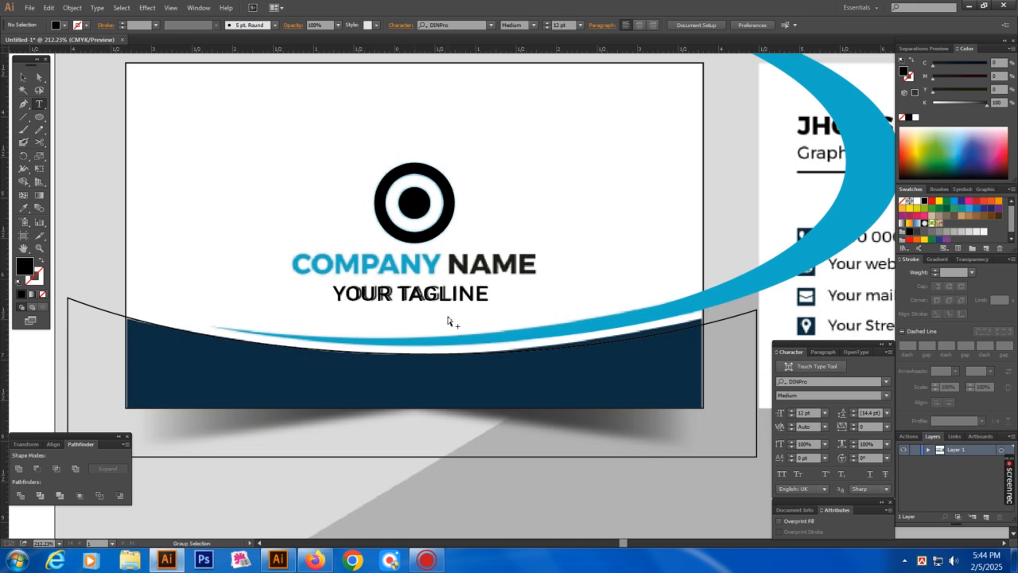
key("ctrl+f")
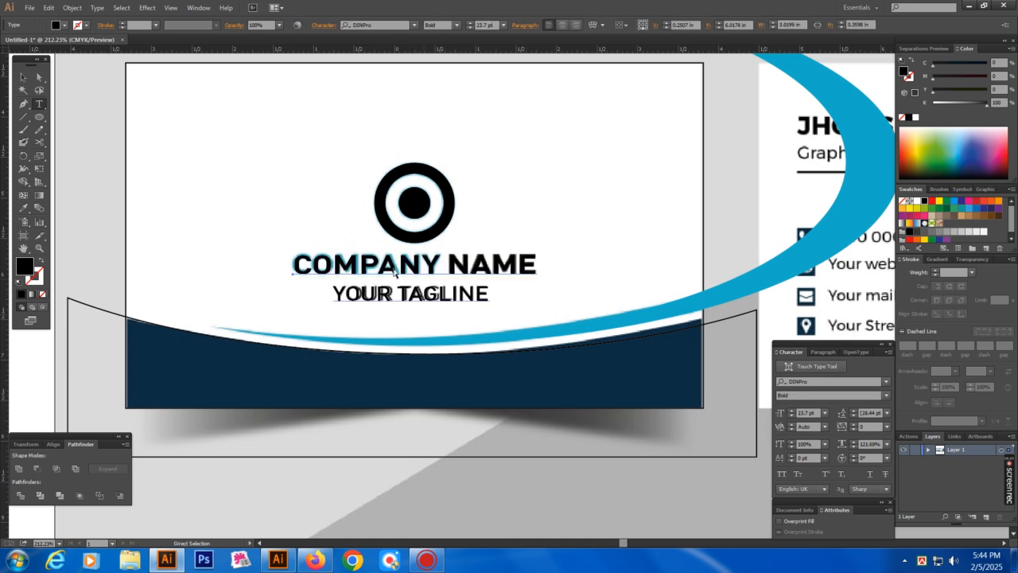
key("ctrl+shift+a")
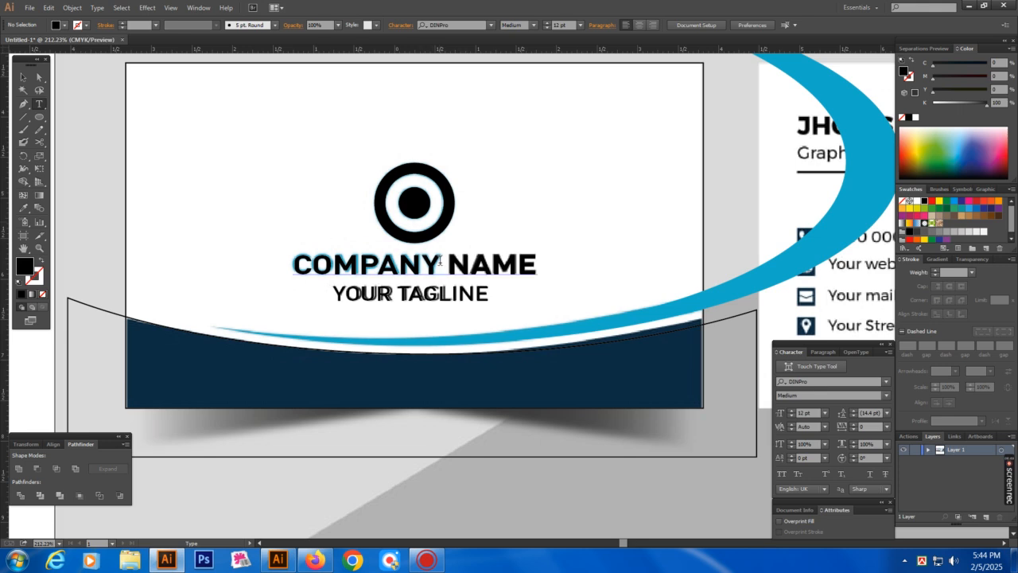
left_click_drag(439, 261, 280, 263)
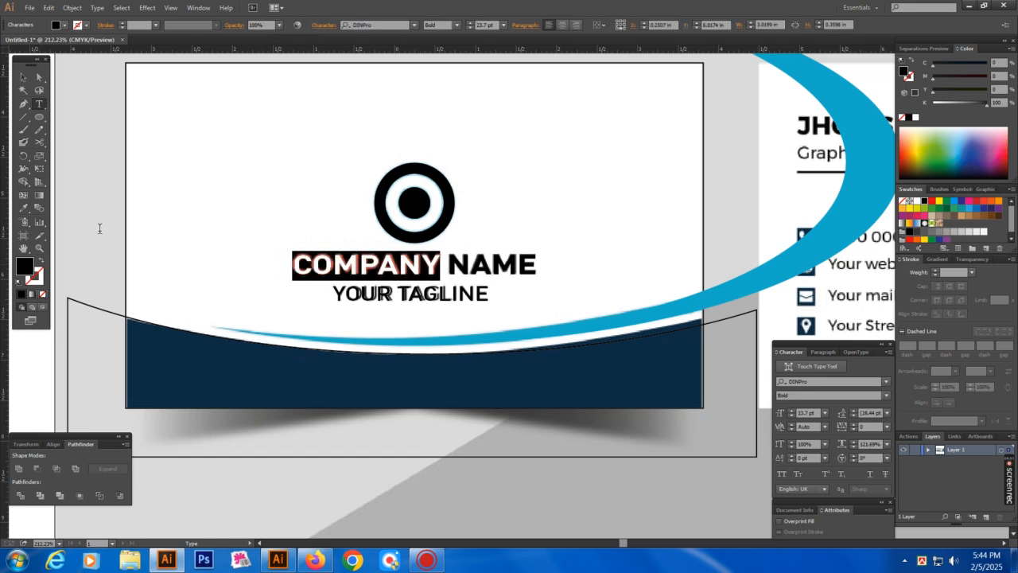
left_click(24, 209)
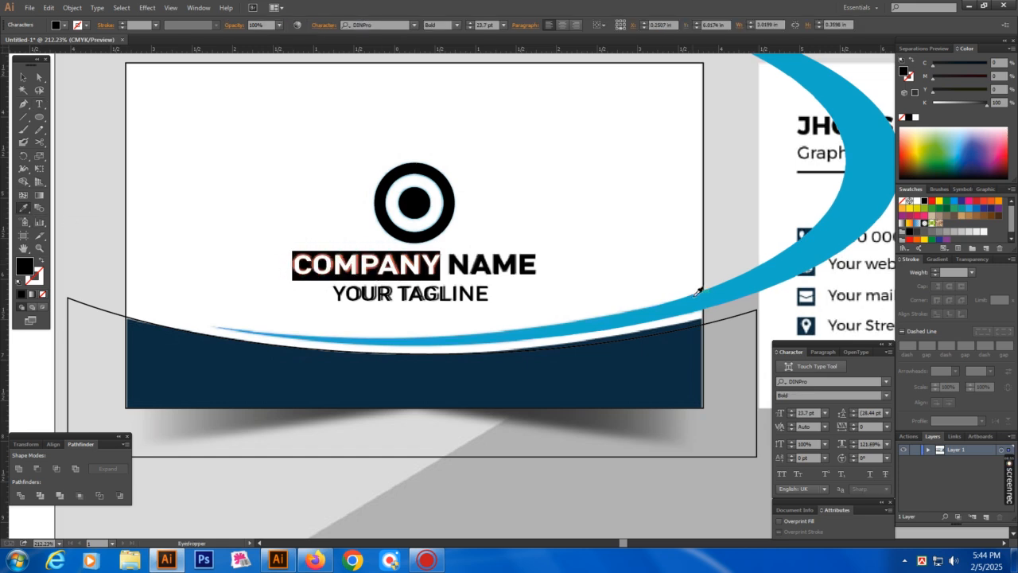
left_click(681, 311)
key("ctrl+shift+a")
key("a")
left_click_drag(353, 175, 460, 224)
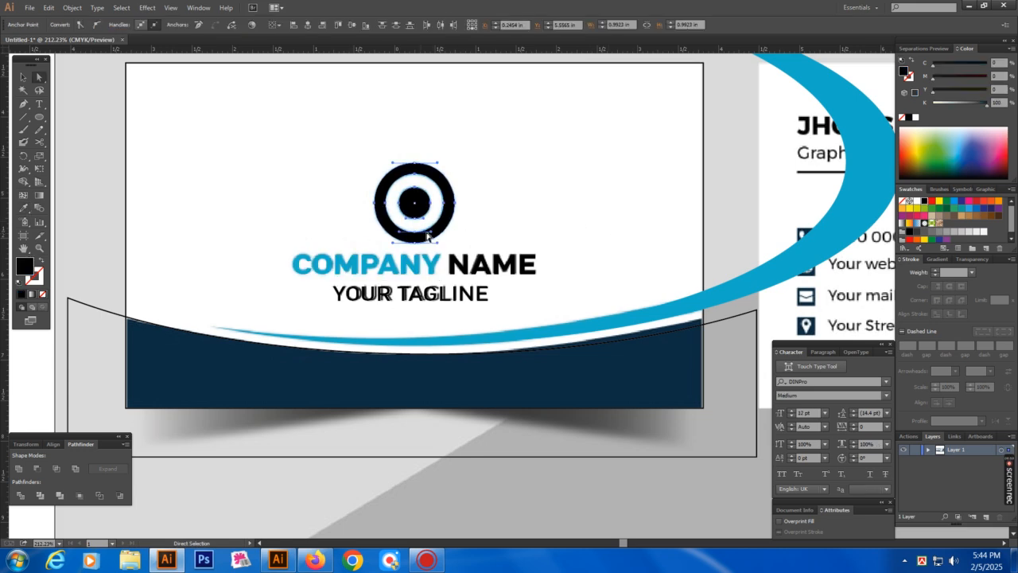
Fill the circle logo's ring and dot with the swoosh's blue
left_click(23, 209)
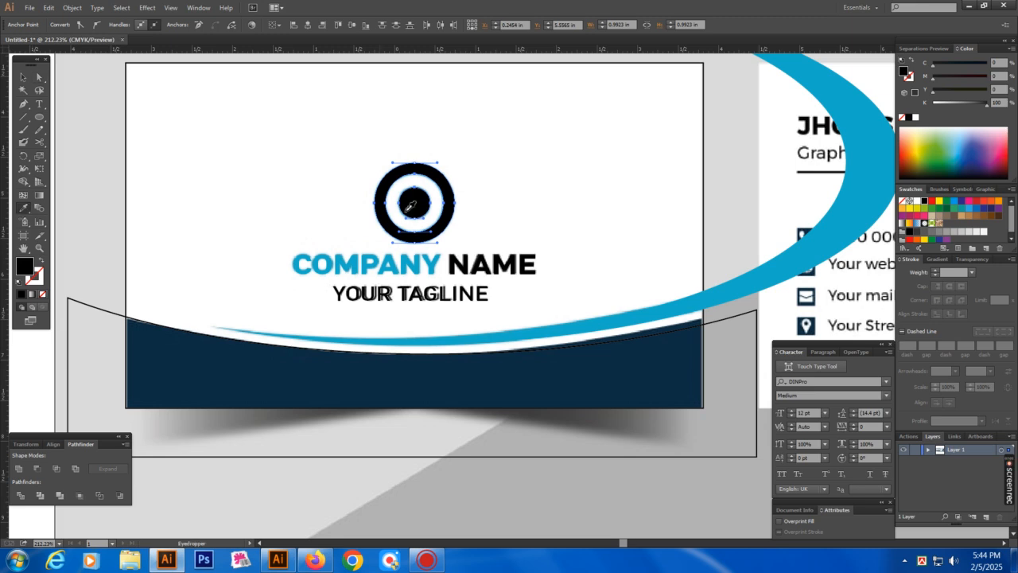
left_click(683, 303)
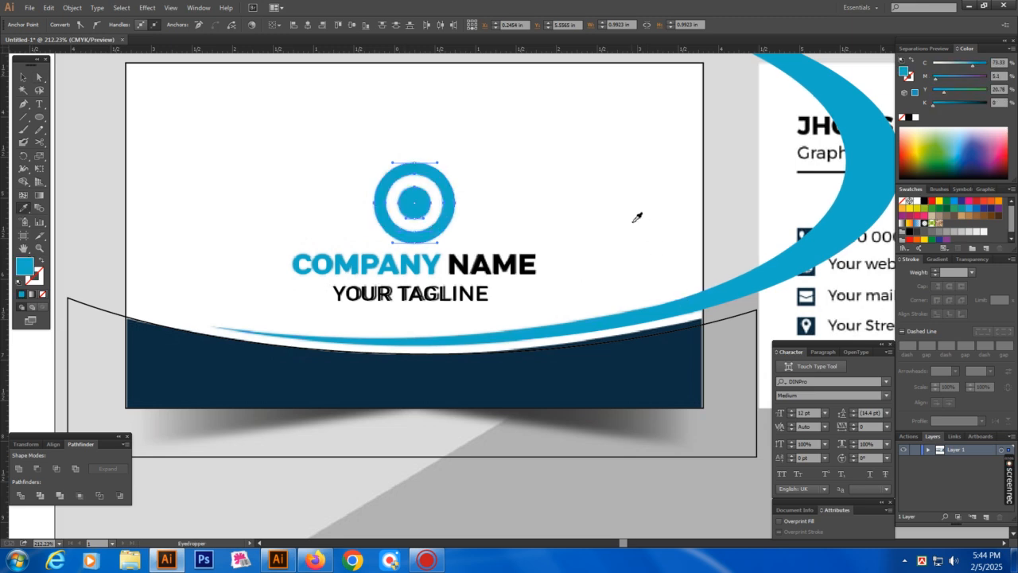
key("ctrl+shift+a")
Give the wave shape at the bottom of the front card the mockup's dark navy
key("v")
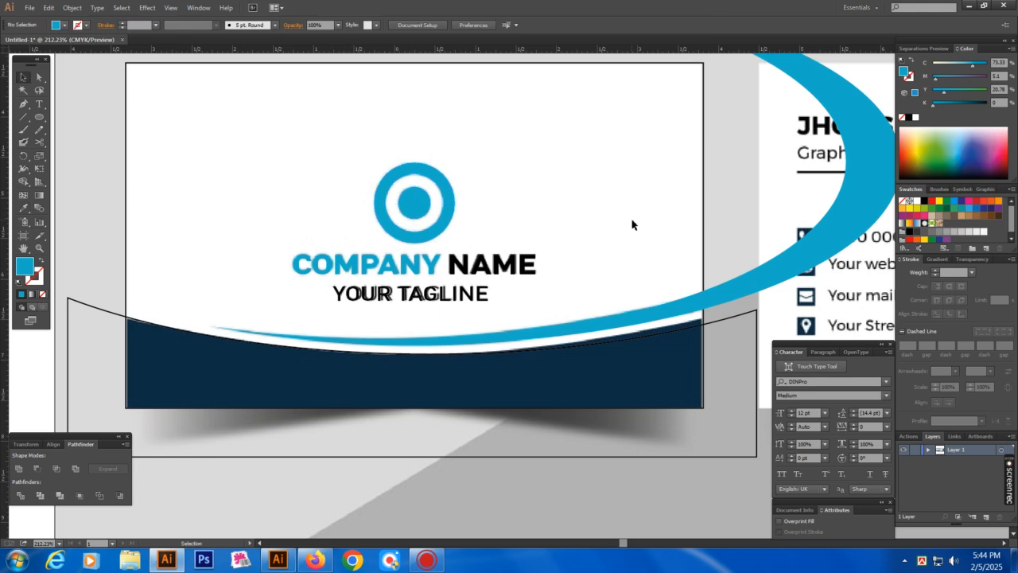
key("ctrl+minus")
key("a")
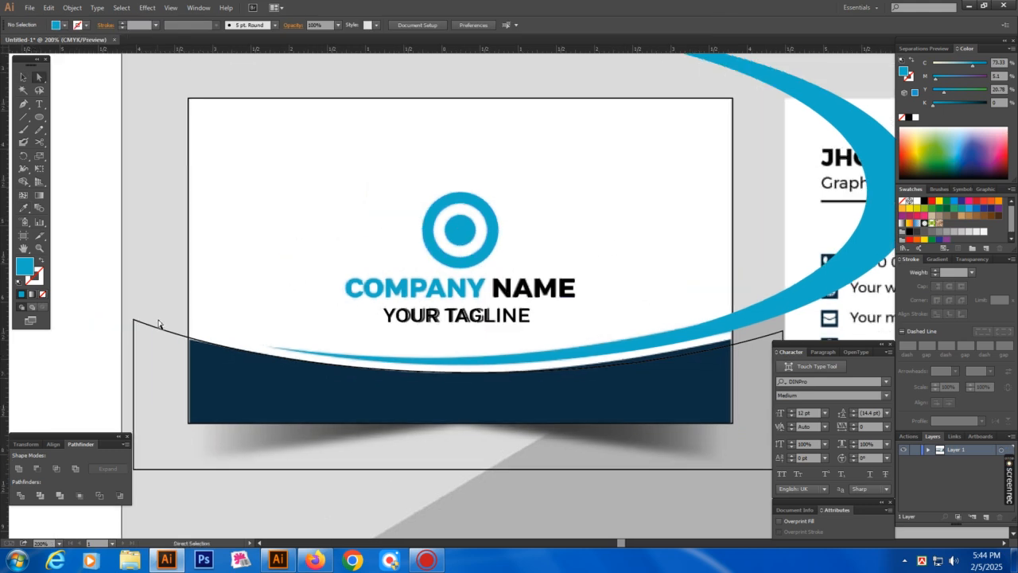
left_click(220, 357)
scroll(293, 377, "down", 1)
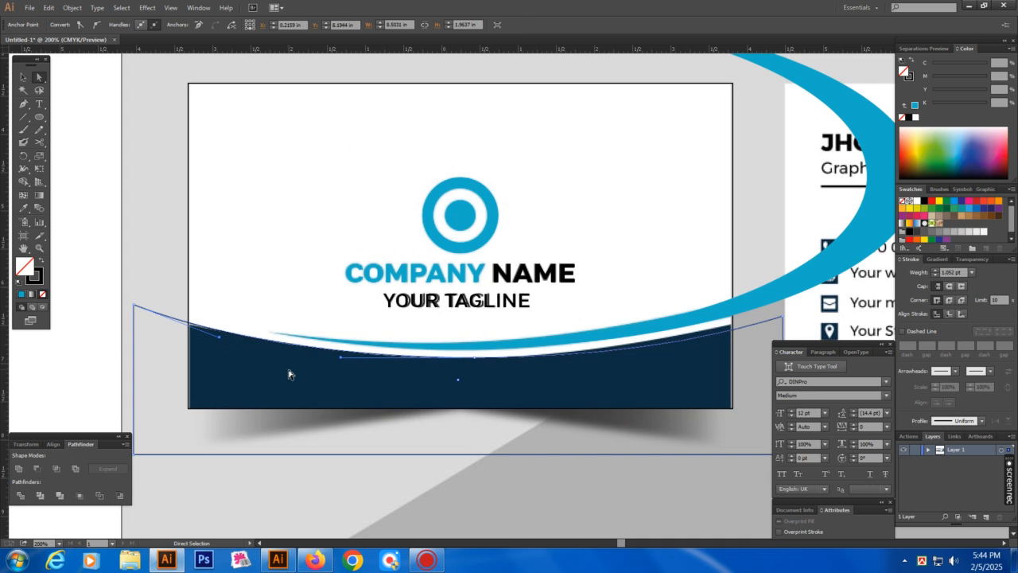
key("i")
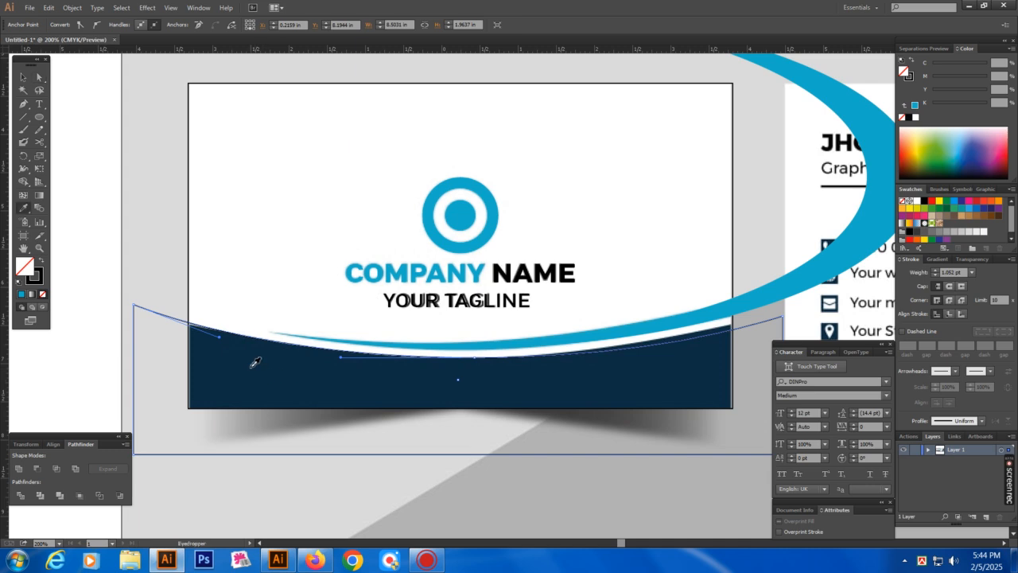
left_click(256, 359)
left_click(242, 259, "ctrl")
scroll(601, 313, "down", 1)
key("v")
left_click_drag(284, 182, 470, 350)
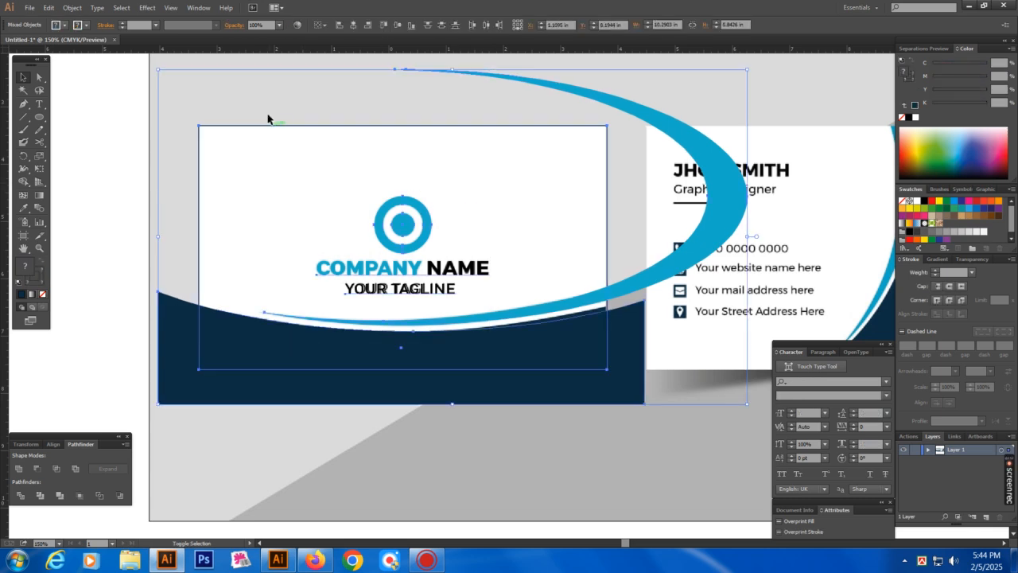
Group the front card artwork and clip it to the white card rectangle
key("ctrl+g")
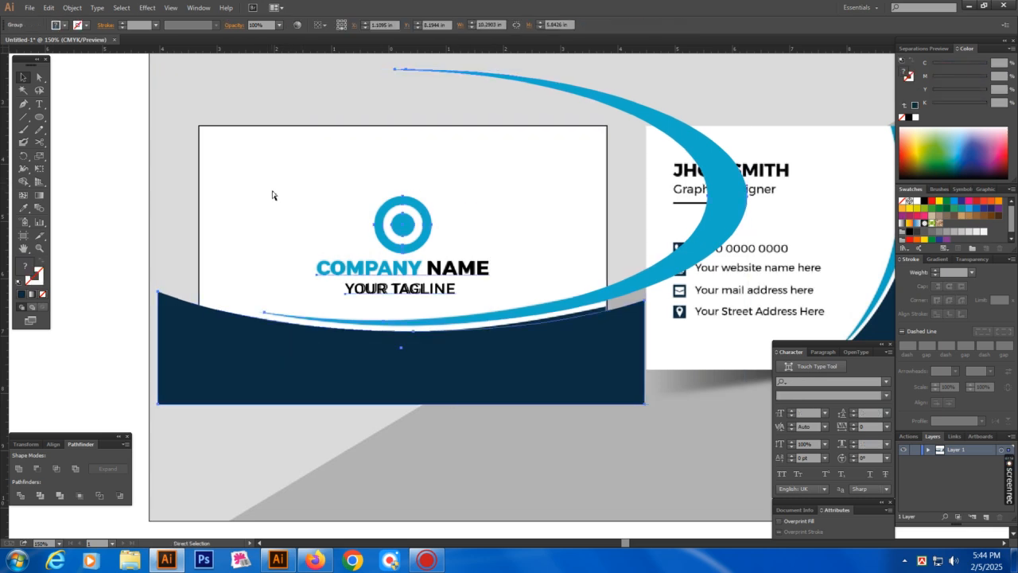
key("ctrl+shift+a")
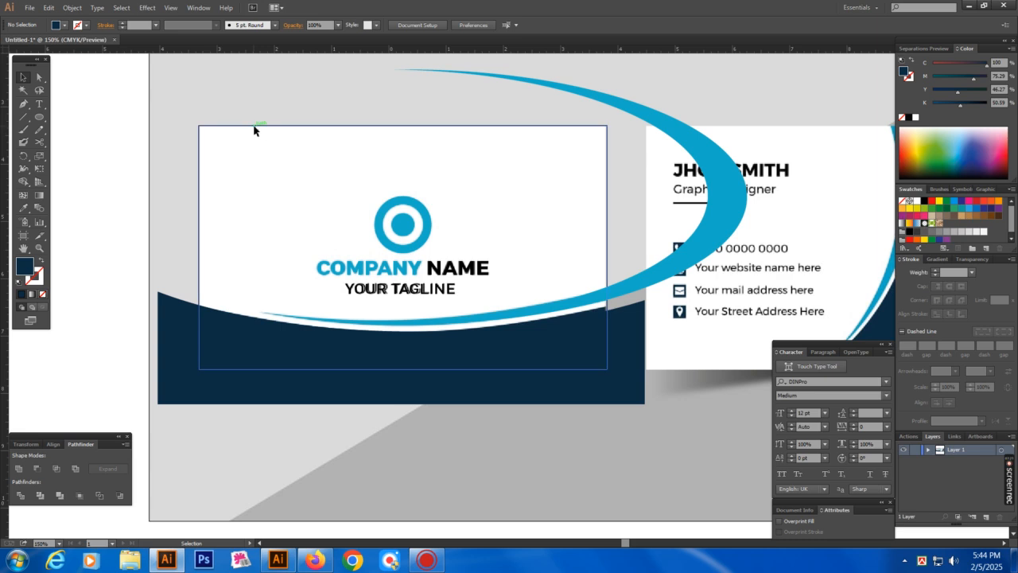
left_click(253, 126)
key("ctrl+shift+a")
left_click(272, 182)
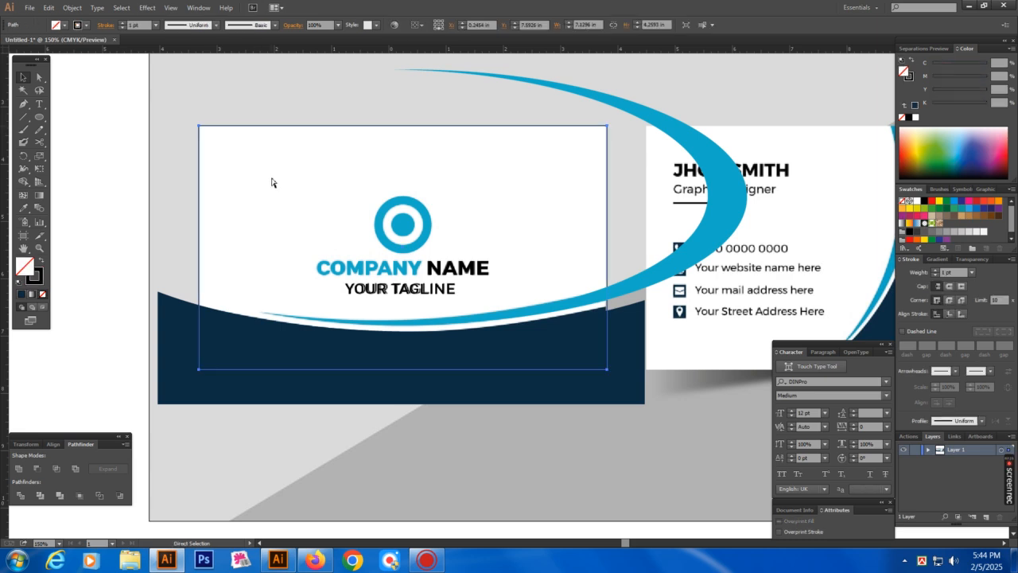
left_click(400, 227, "shift")
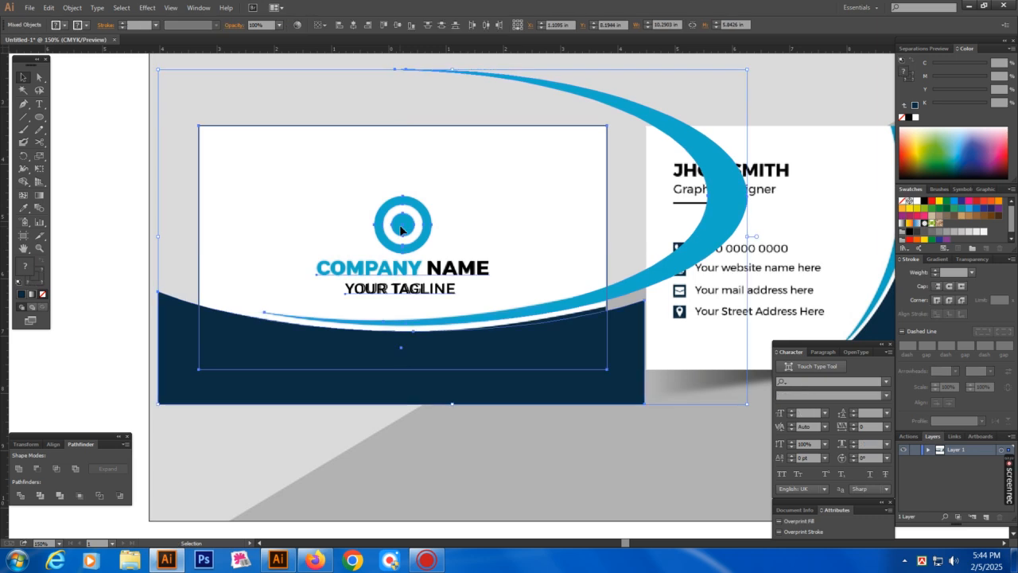
key("ctrl+shift+a")
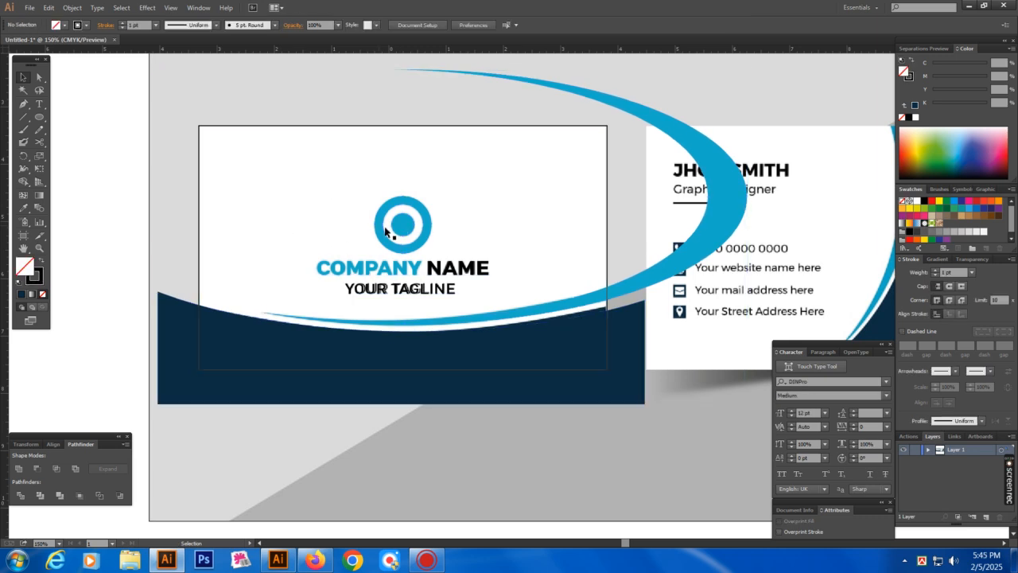
left_click(408, 230)
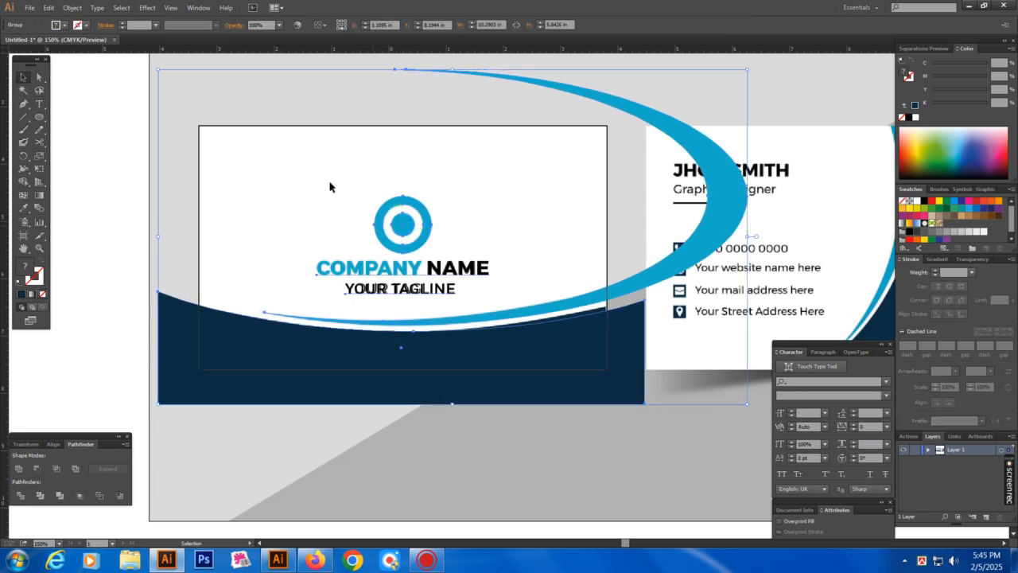
left_click(280, 127, "shift")
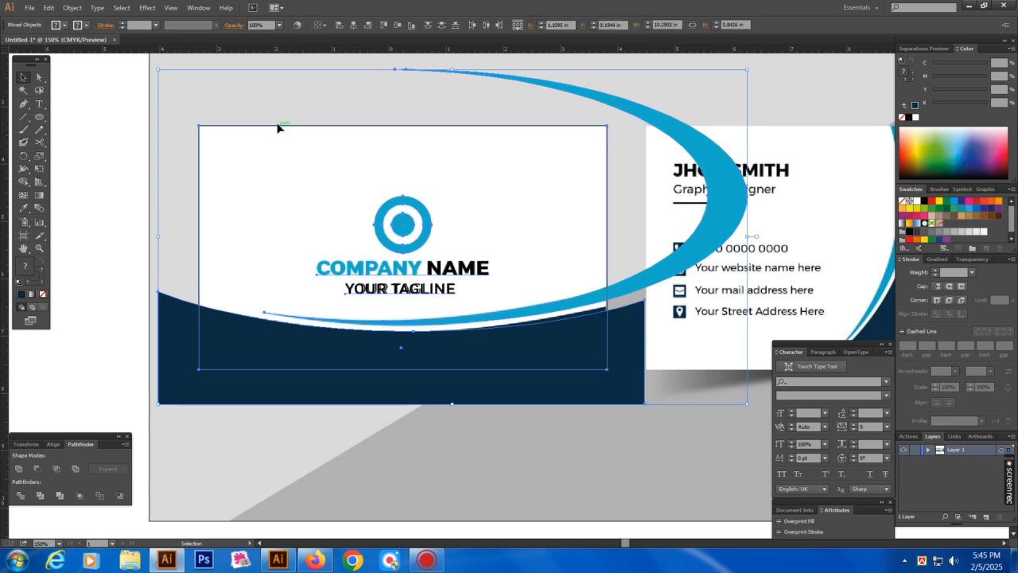
right_click(353, 173)
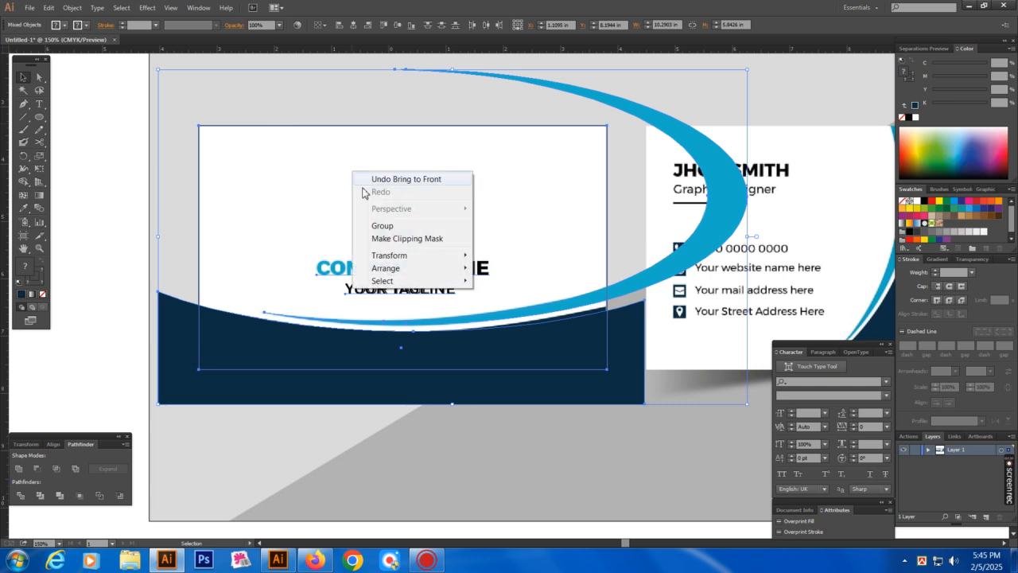
left_click(424, 244)
Temporarily hide and reshow the clipped artwork to check it against the card outline
left_click(106, 255)
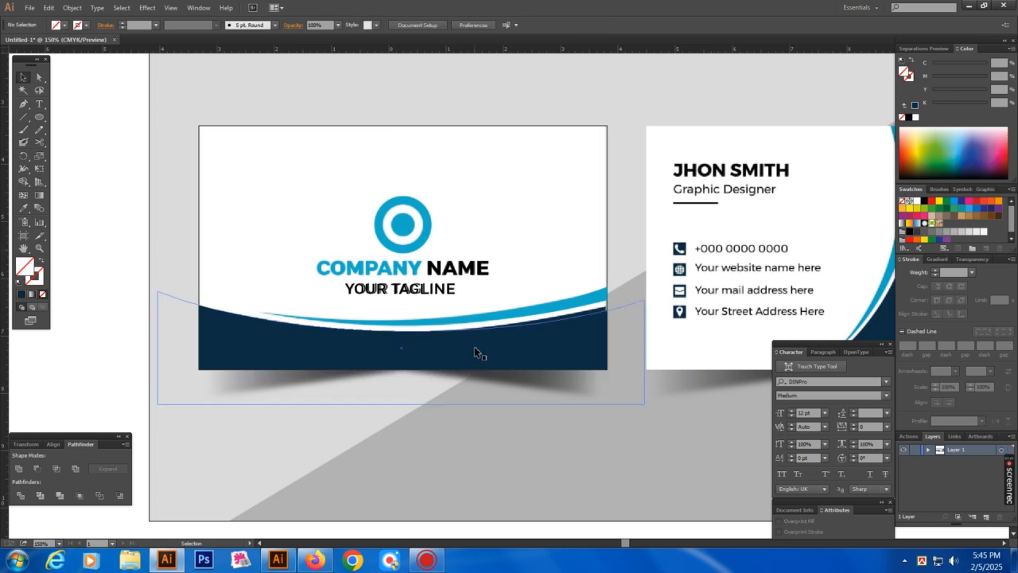
left_click(409, 339)
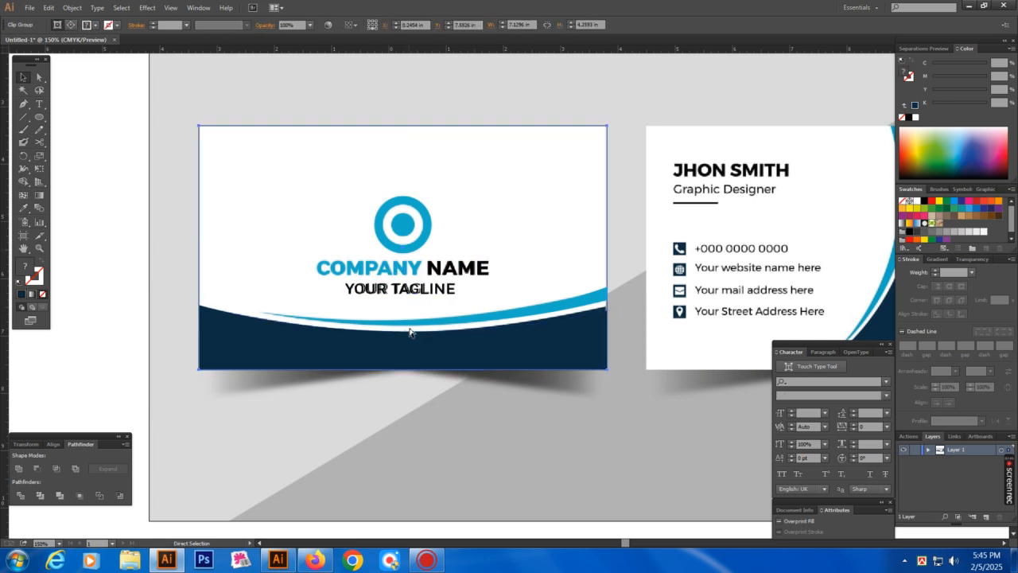
key("ctrl+3")
left_click(241, 216)
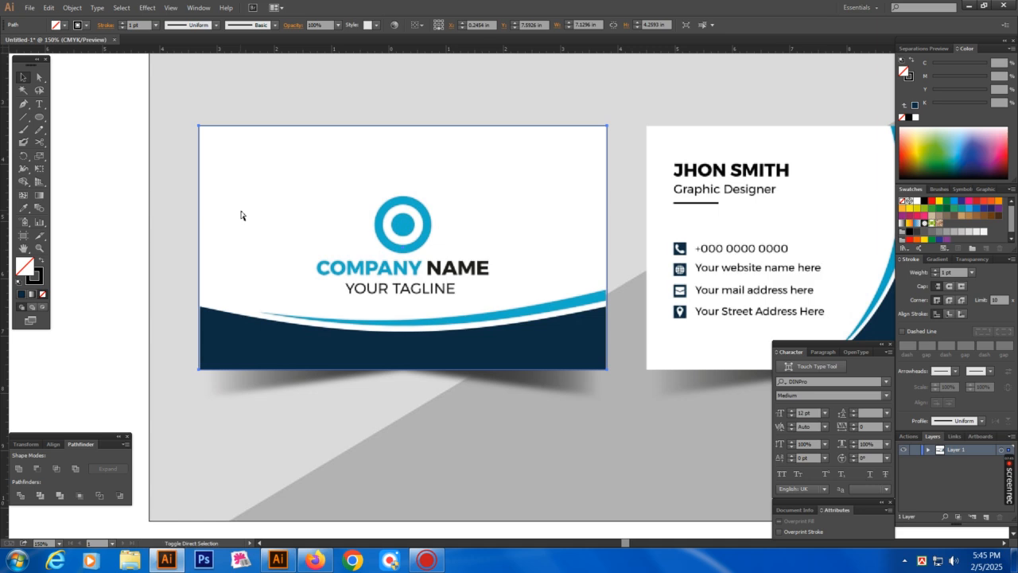
key("ctrl+alt+3")
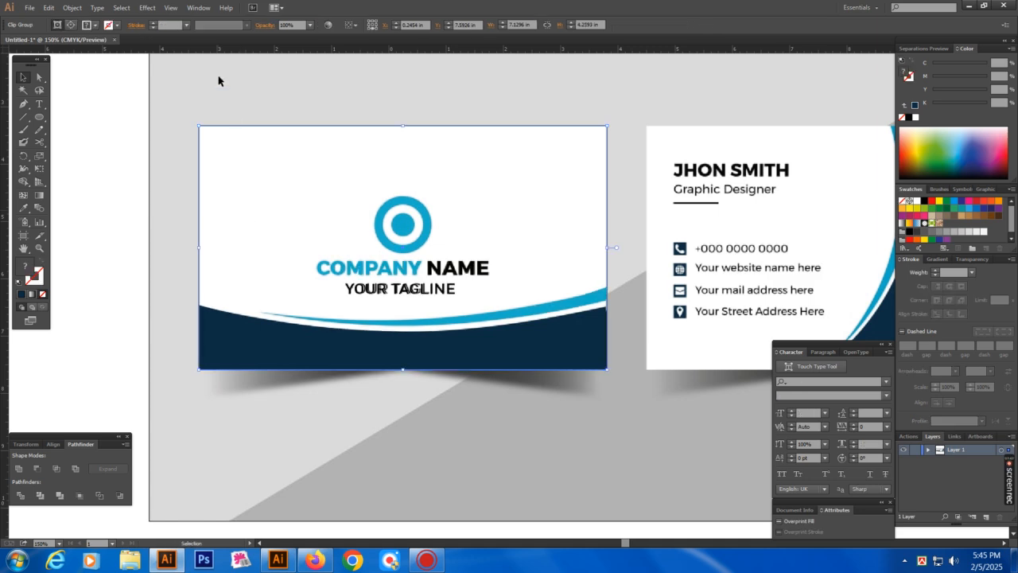
left_click(218, 77)
left_click_drag(186, 105, 604, 388)
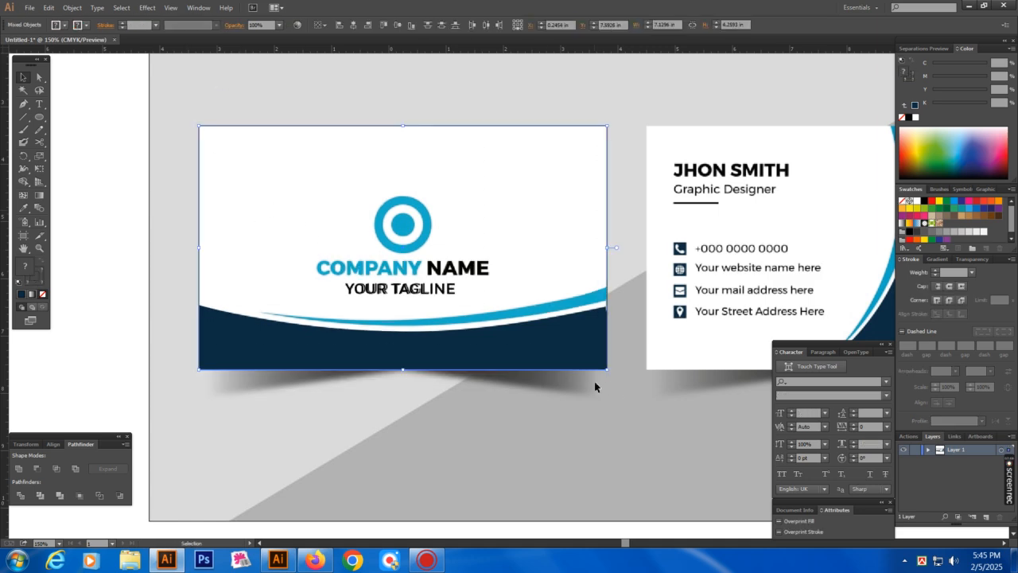
left_click(91, 331)
Hide the panels and zoom out to 100% with both cards centred
key("Tab")
key("ctrl+minus")
left_click_drag(675, 240, 608, 260)
key("v")
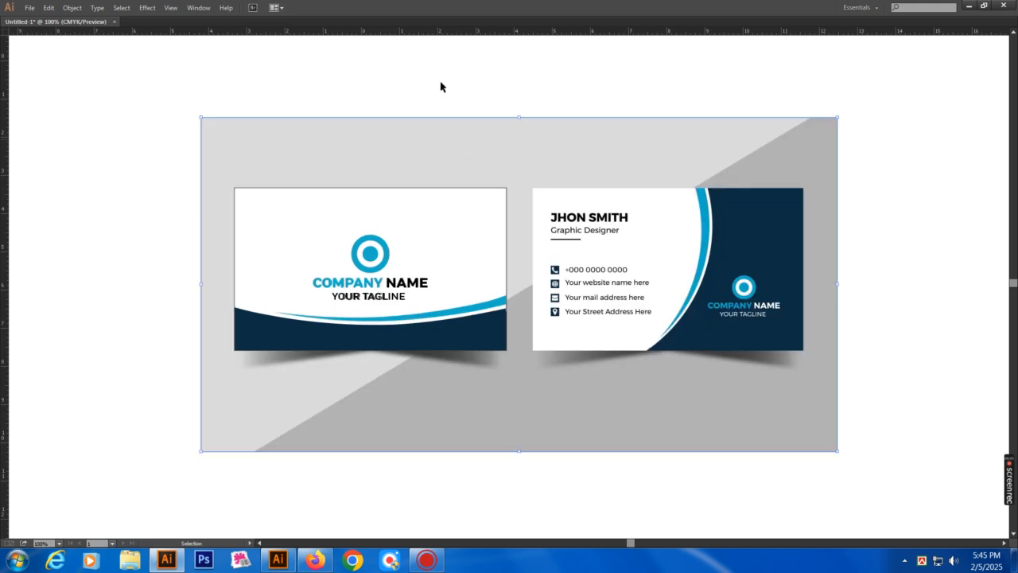
Zoom in on the cards and copy the front card's logo, COMPANY NAME and tagline
key("ctrl+shift+a")
key("ctrl+space")
left_click_drag(327, 127, 923, 409)
left_click_drag(683, 344, 705, 342)
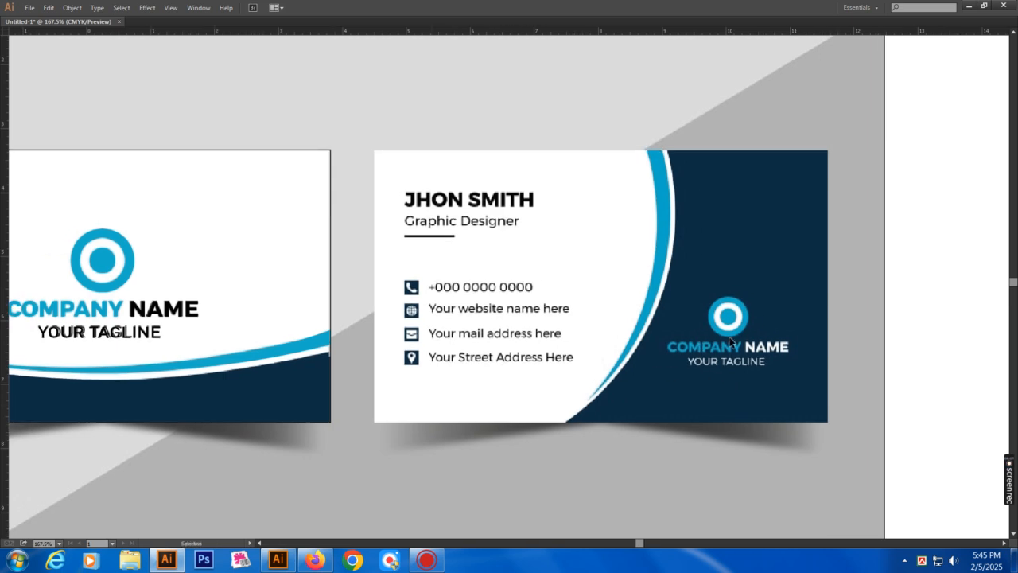
left_click_drag(236, 271, 331, 260)
key("a")
left_click_drag(75, 220, 316, 346)
left_click(362, 198, "shift")
key("v")
key("ctrl+x")
key("ctrl+f")
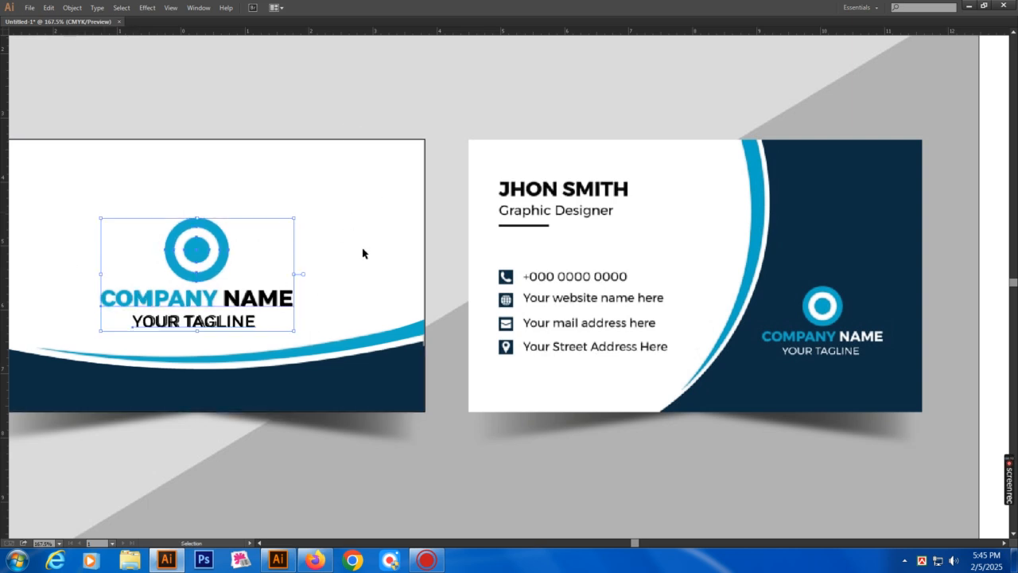
key("ctrl+shift+a")
Paste the logo and text copy over the back card's logo area
left_click_drag(709, 322, 505, 282)
left_click_drag(379, 198, 812, 381)
key("ctrl+v")
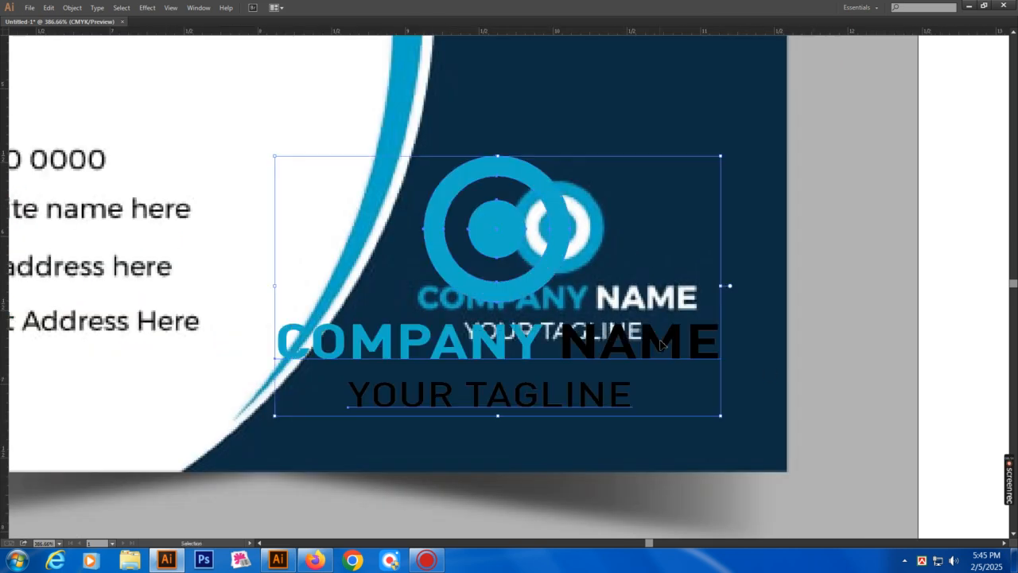
Shrink the pasted logo block proportionally and move it over the back card's logo
left_click_drag(724, 288, 645, 288)
left_click_drag(587, 322, 708, 268)
left_click(639, 377)
left_click_drag(632, 316, 635, 329)
Make the copied YOUR TAGLINE text white
left_click(637, 318)
key("a")
left_click(601, 355)
key("Tab")
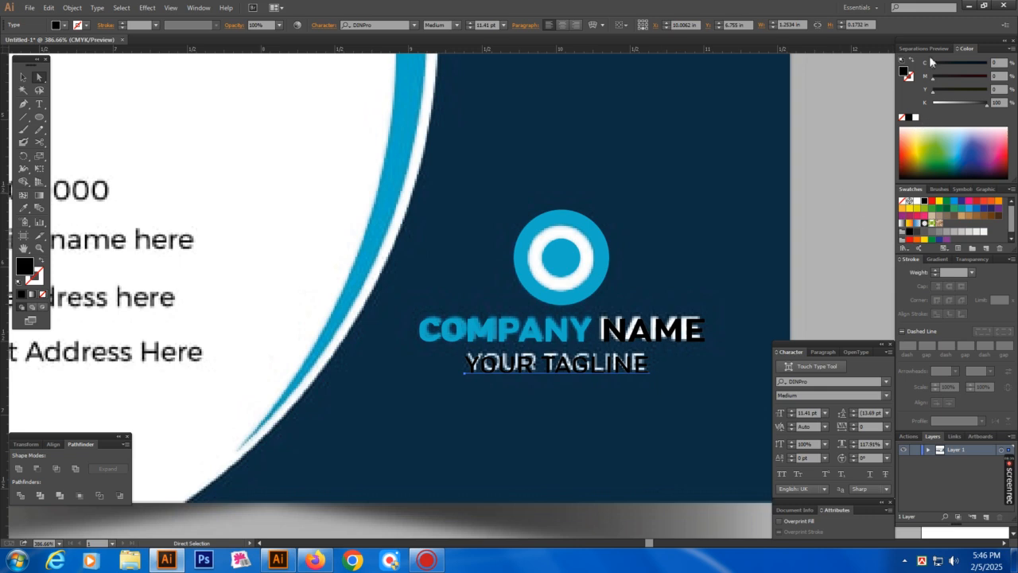
left_click(915, 117)
left_click(728, 217)
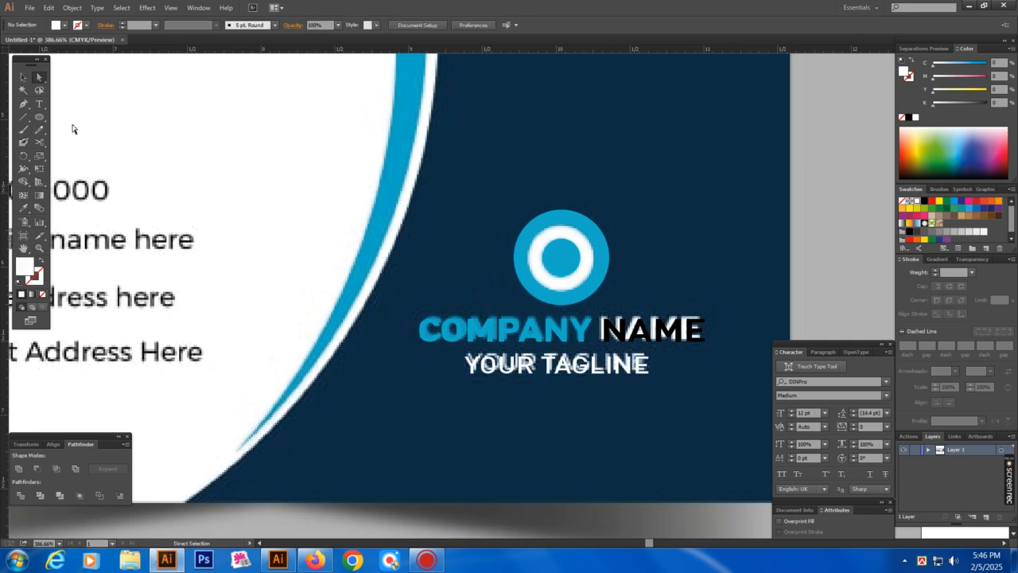
Make the word NAME in the copied heading white
left_click(41, 105)
left_click_drag(598, 329, 750, 335)
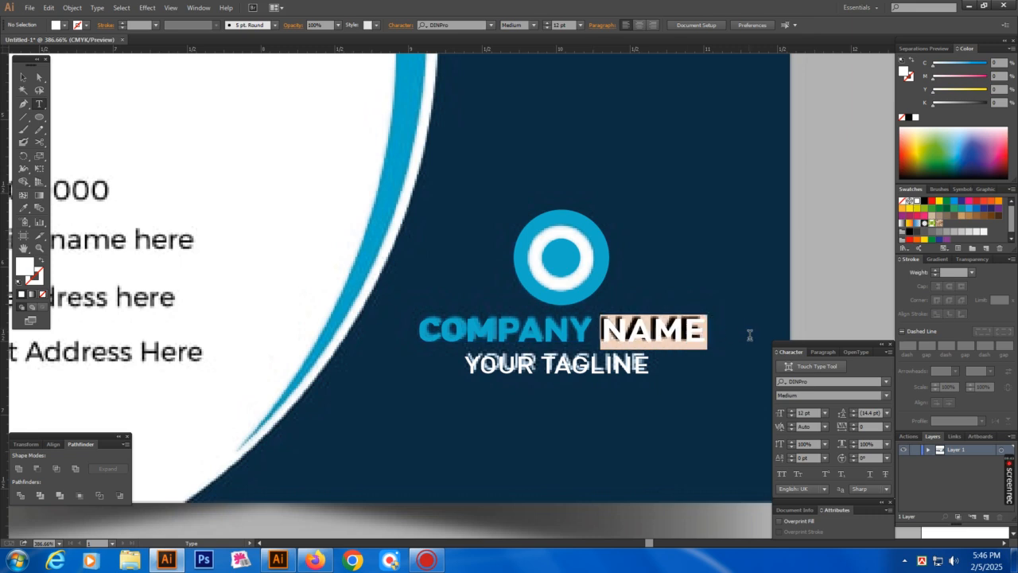
left_click(915, 118)
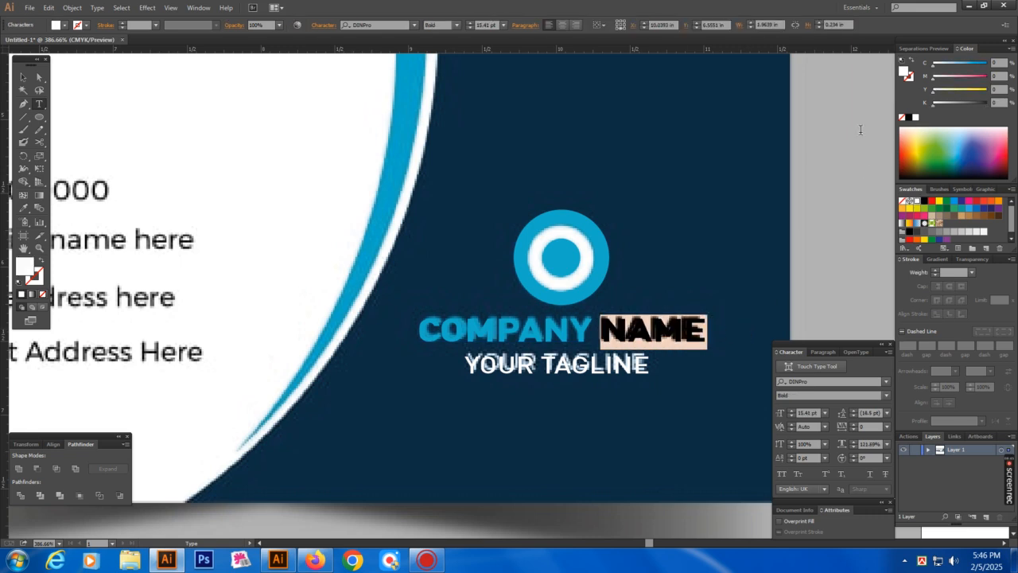
left_click(704, 161, "ctrl")
left_click_drag(429, 211, 777, 351)
Select and inspect the logo's inner blue circle and white ring paths
key("v")
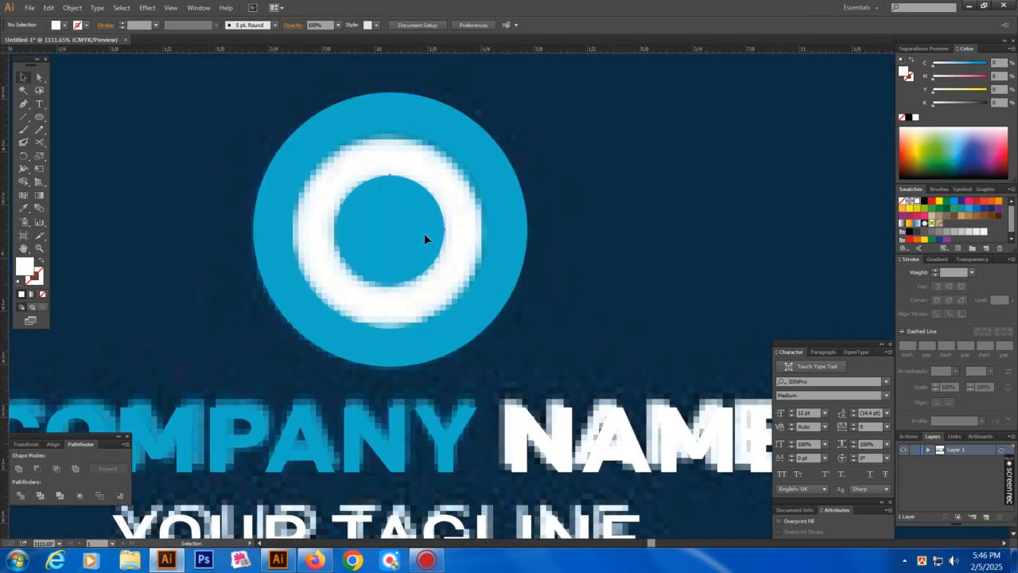
left_click(424, 233)
left_click(553, 265, "ctrl")
left_click(425, 264)
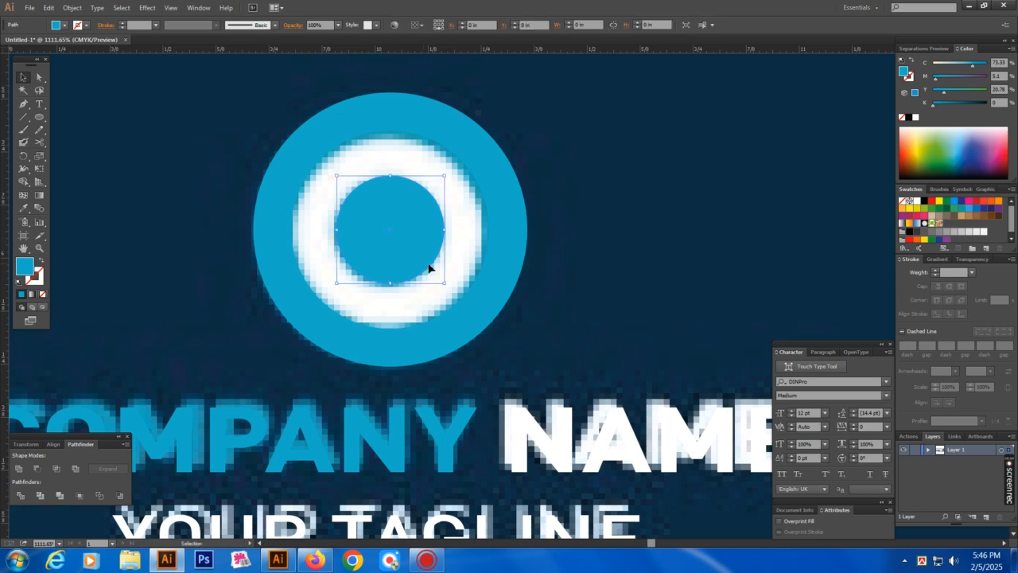
left_click_drag(519, 242, 625, 249)
left_click(641, 248)
left_click(527, 244)
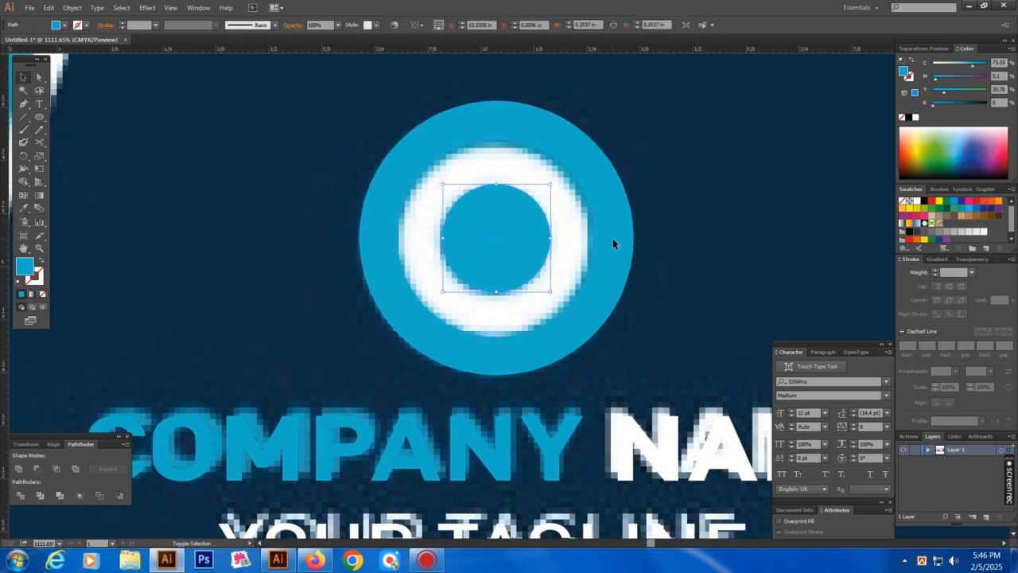
left_click(703, 256)
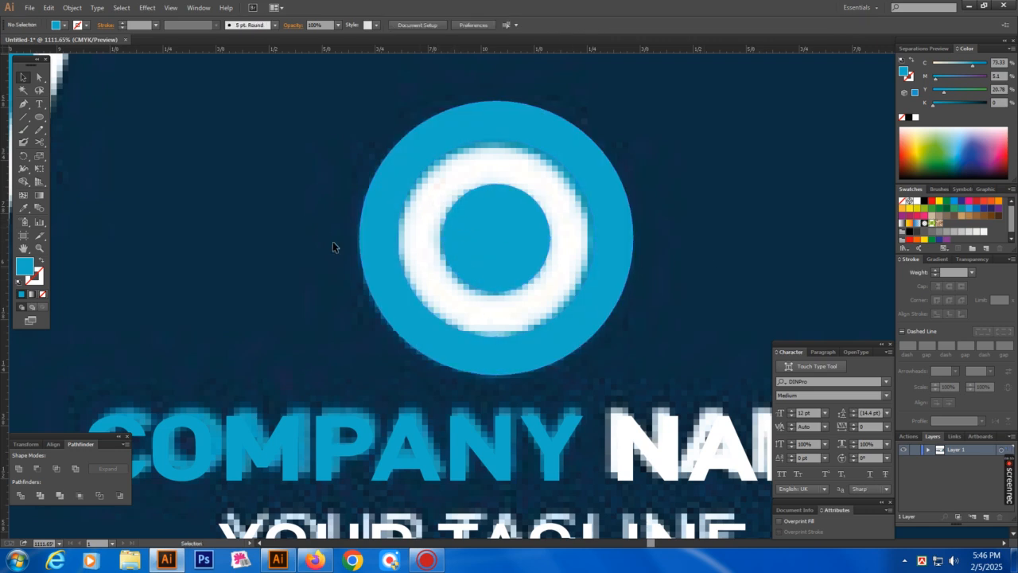
key("a")
left_click(401, 233)
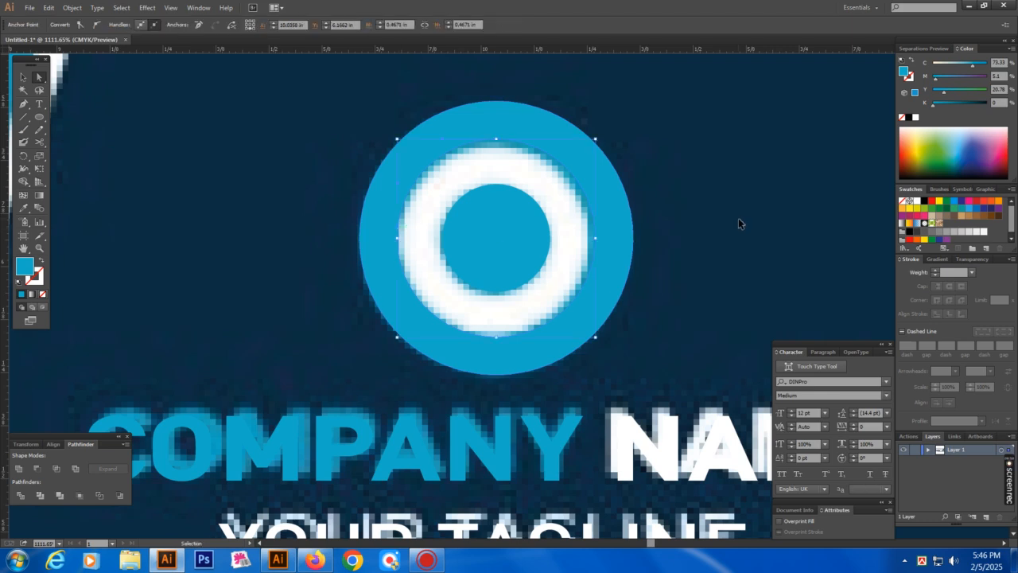
left_click(740, 219)
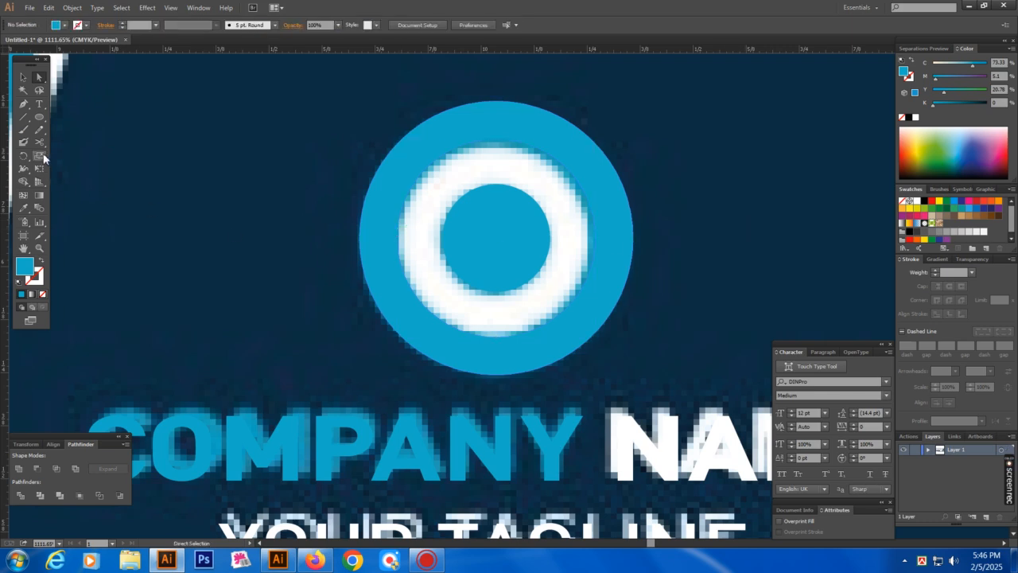
Draw a circle from the logo ring's centre and fill it white
left_click(39, 116)
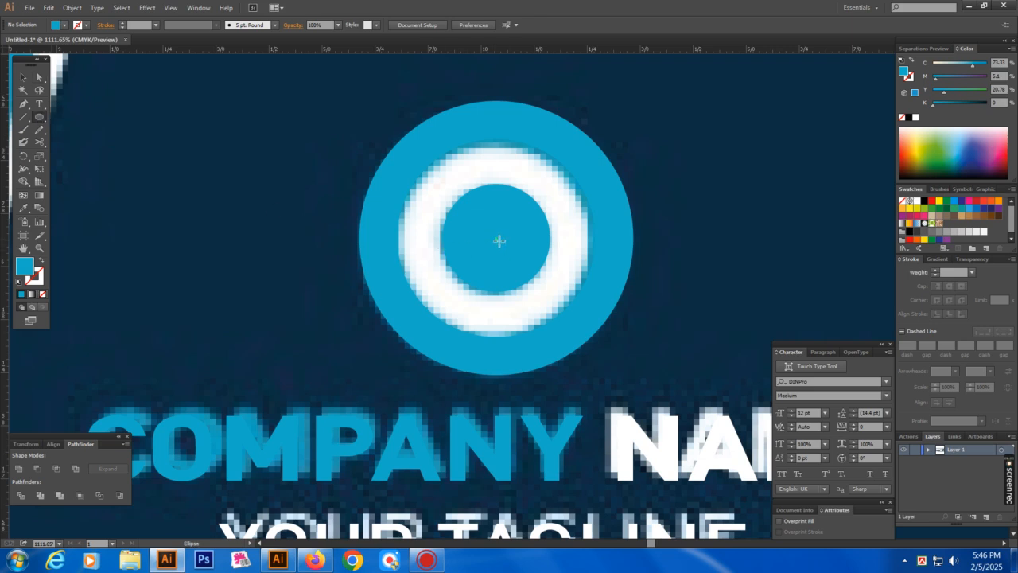
left_click_drag(498, 237, 610, 338)
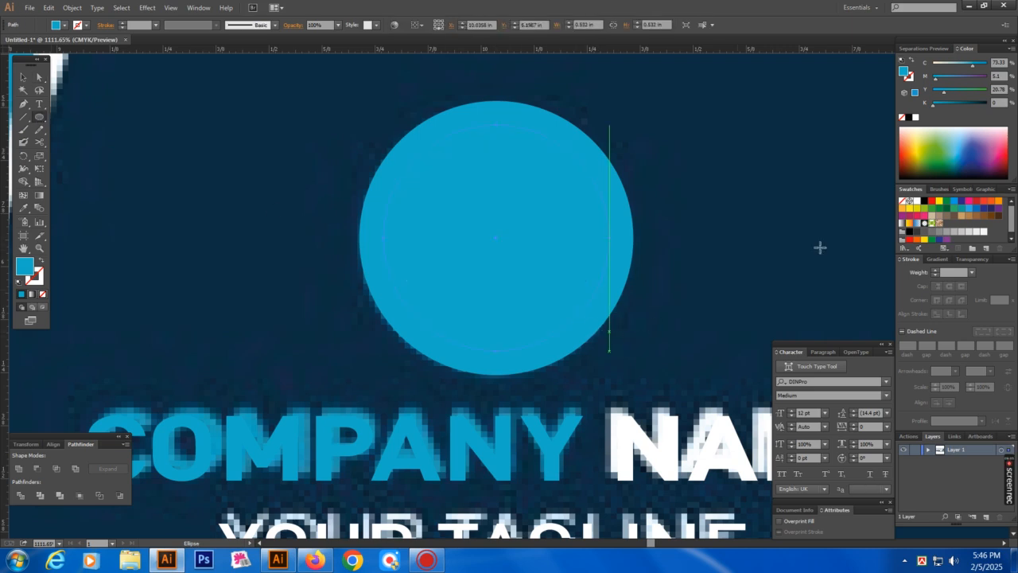
left_click(916, 118)
key("v")
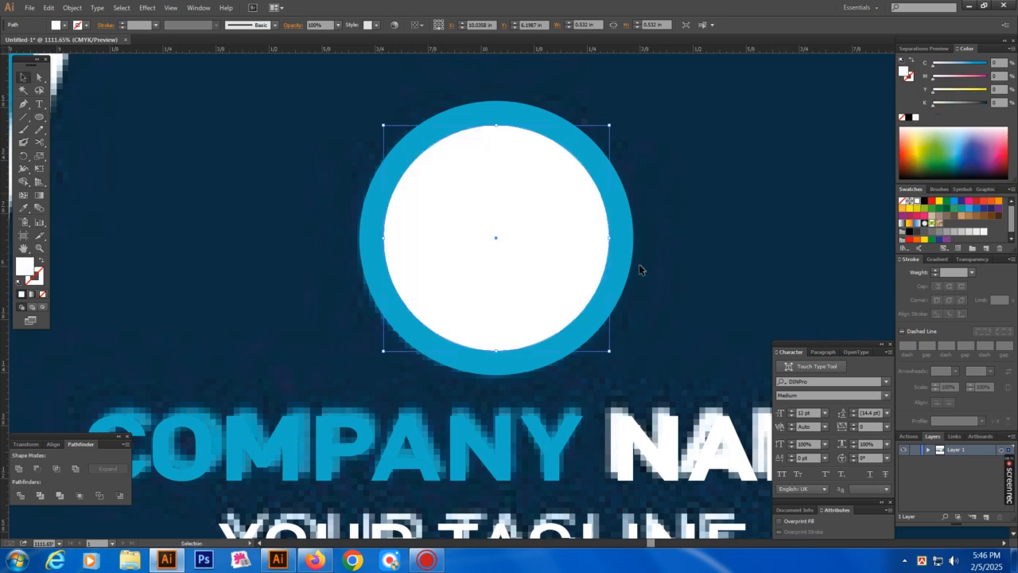
key("ctrl+f")
Use the Edit and Select menus to pick objects stacked beneath the white circle
left_click(47, 9)
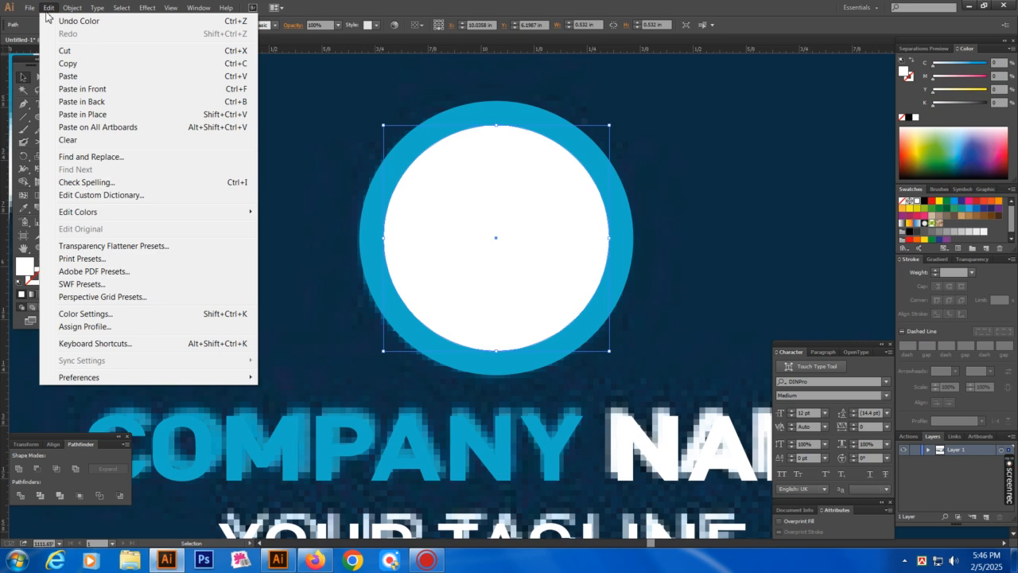
mouse_move(72, 7)
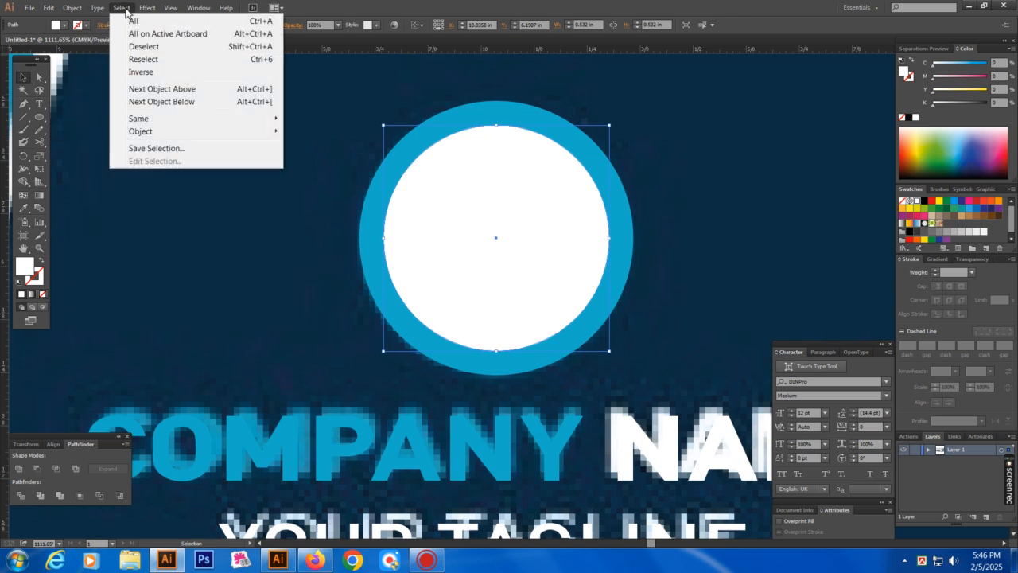
left_click(165, 107)
left_click(212, 146)
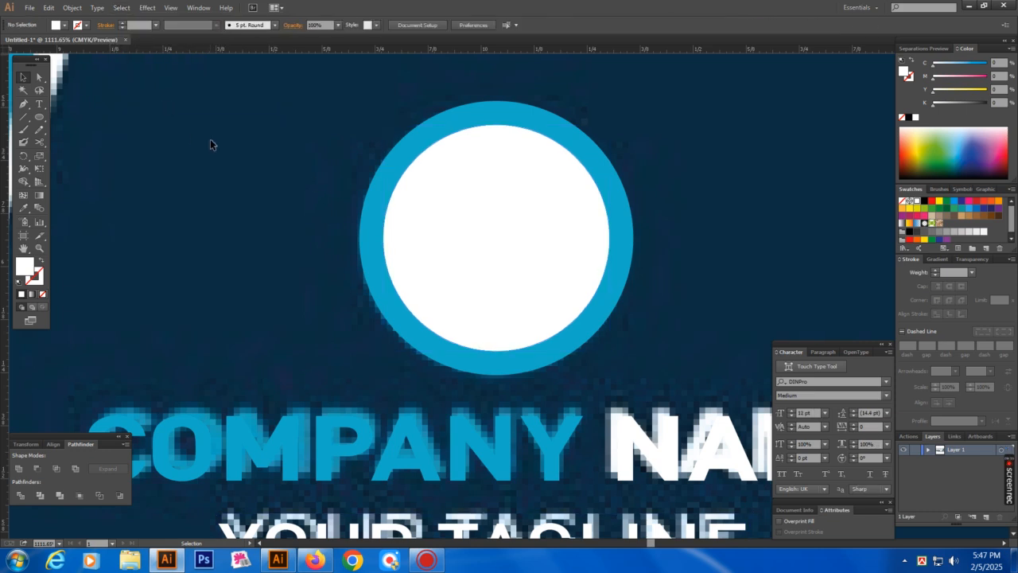
left_click(442, 224)
left_click(97, 8)
mouse_move(121, 8)
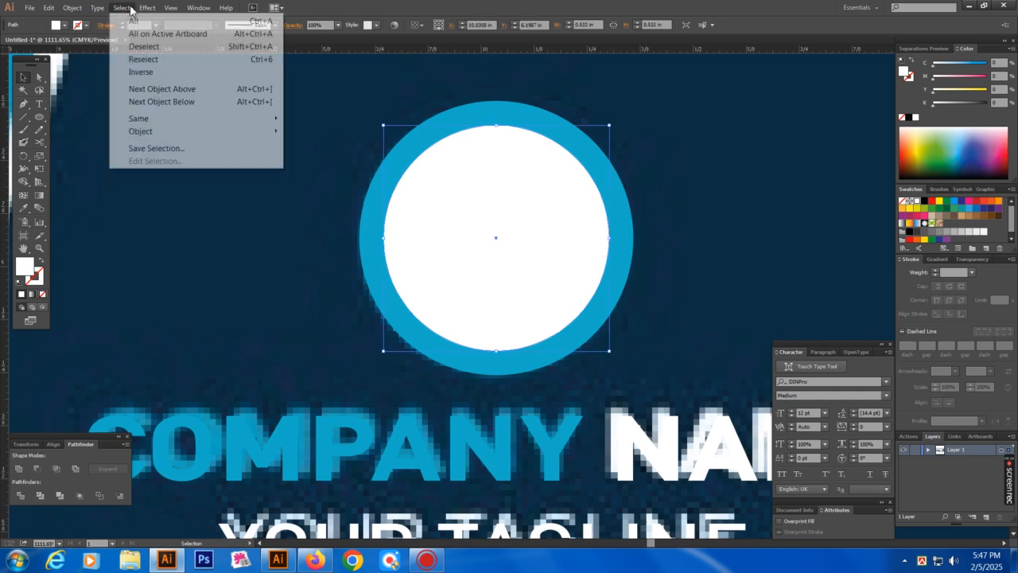
left_click(170, 102)
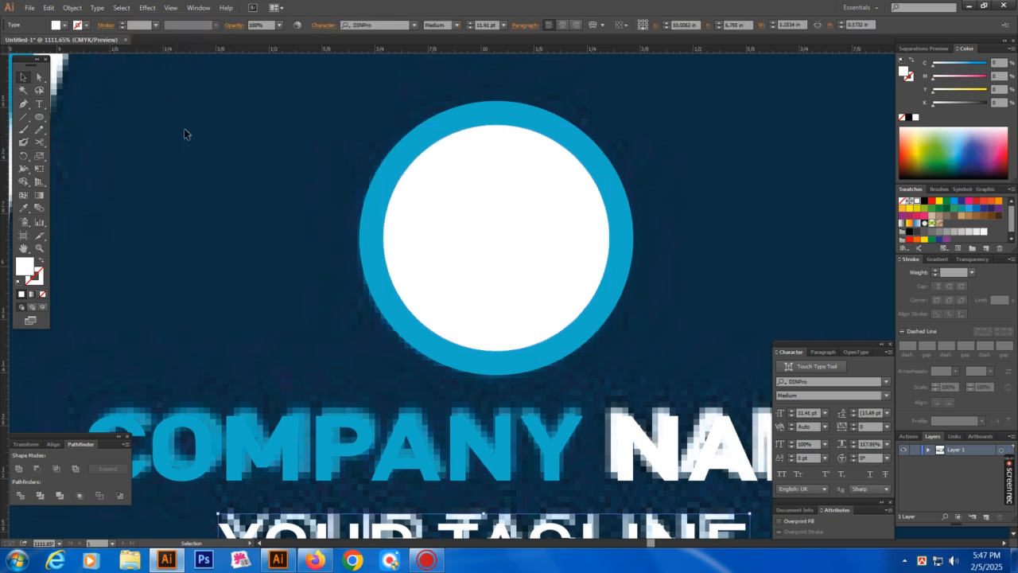
left_click(454, 244)
Send the white circle back behind the blue circle so a white band shows
key("a")
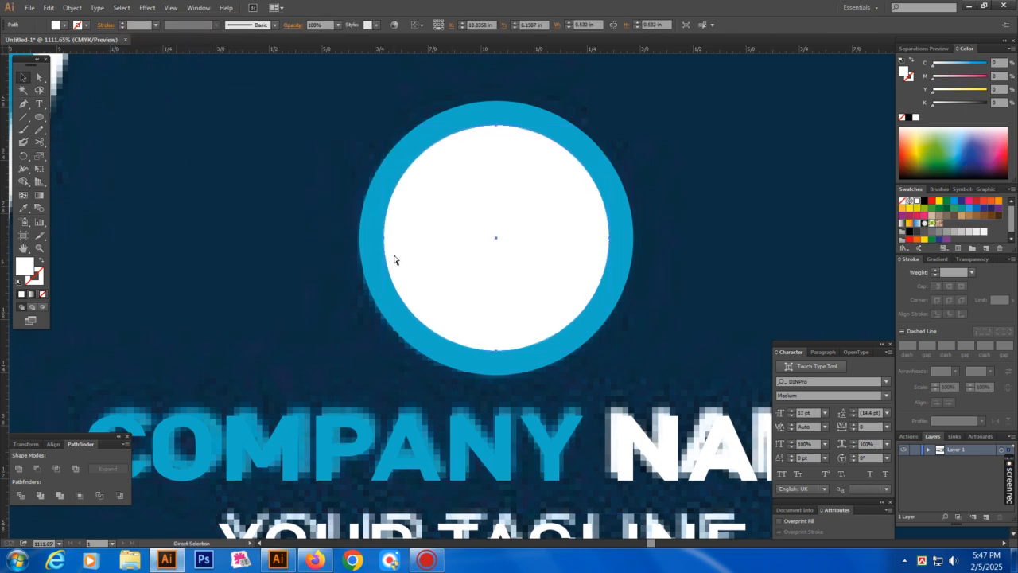
key("ctrl+shift+[")
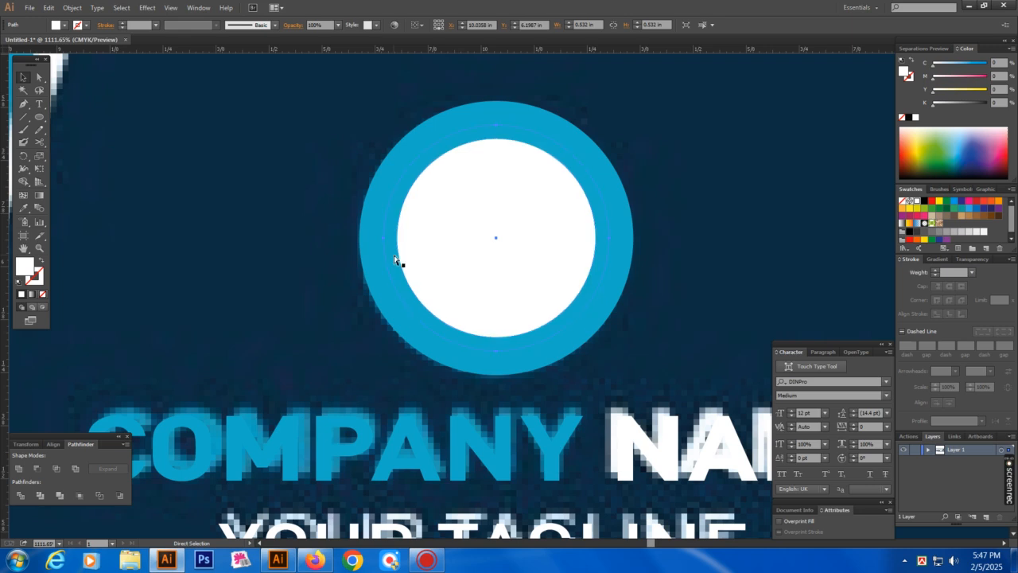
key("ctrl+[")
key("v")
left_click_drag(298, 139, 675, 289)
left_click(675, 290)
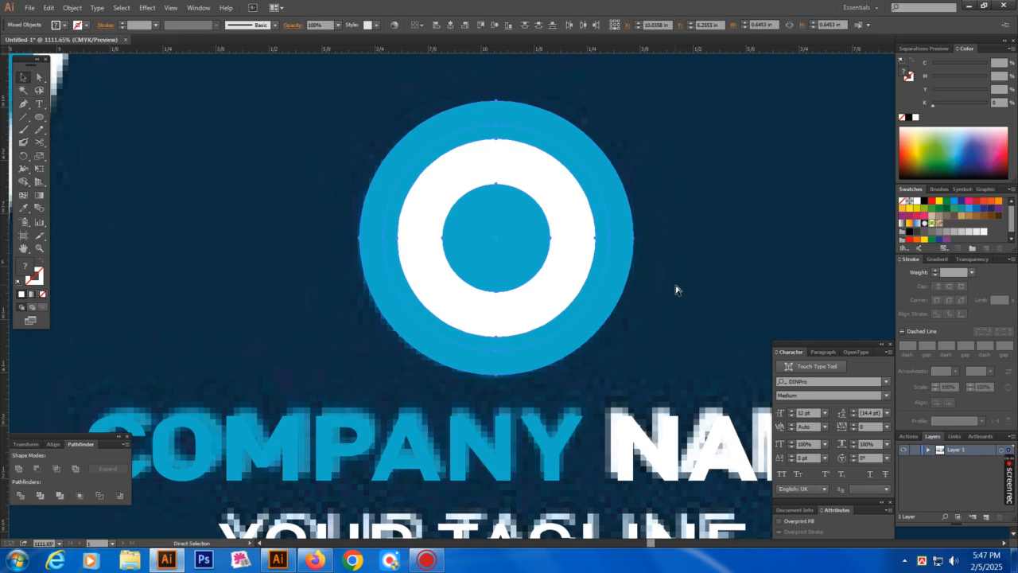
key("ctrl+minus")
key("ctrl+minus")
key("ctrl+minus")
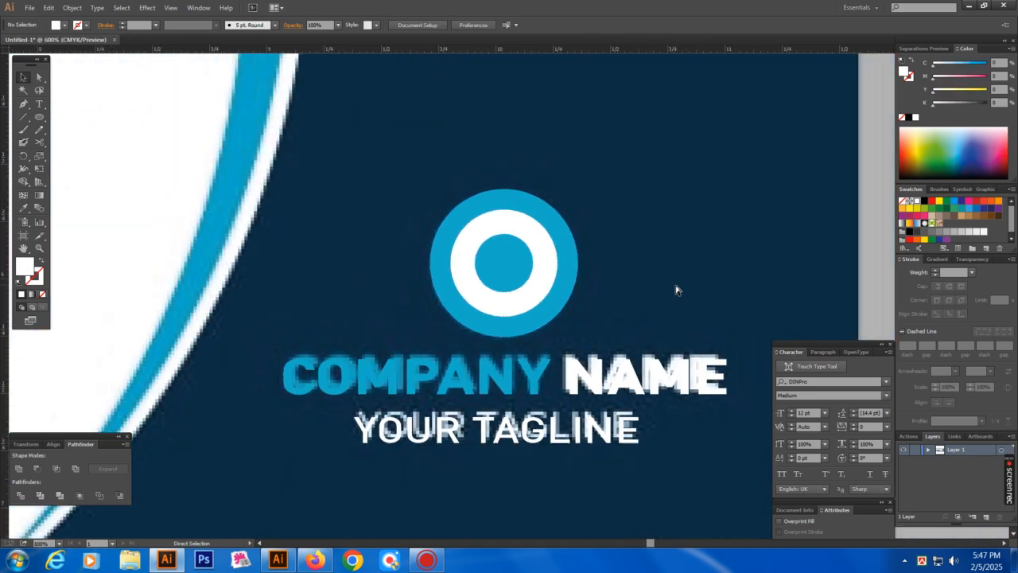
Place a copy of the COMPANY NAME text under the divider line on the right card
key("Tab")
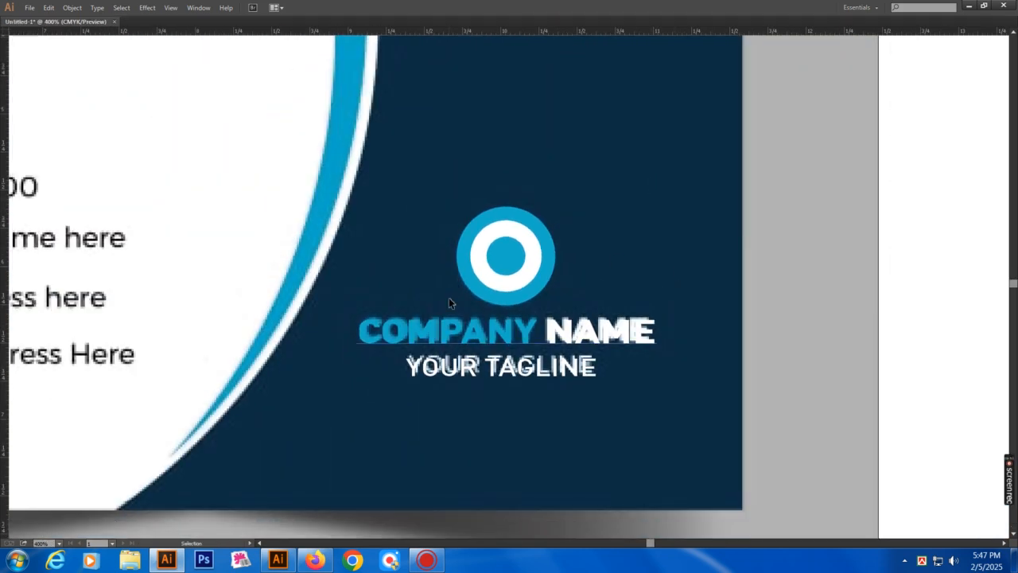
left_click(382, 327, "ctrl+alt")
left_click(382, 327, "ctrl+alt")
left_click_drag(397, 230, 471, 327)
left_click_drag(254, 124, 700, 469)
left_click_drag(452, 337, 481, 362)
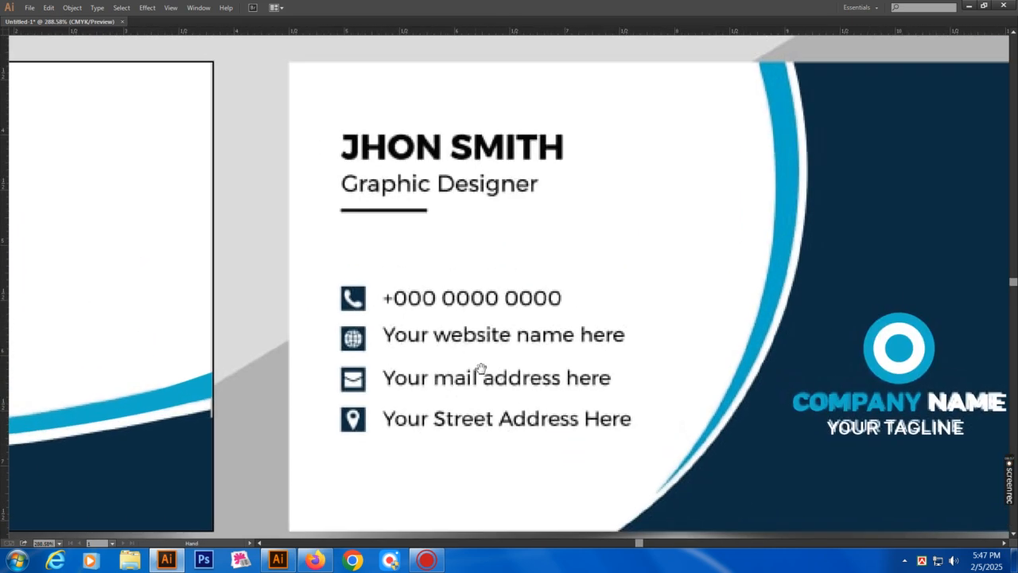
left_click_drag(452, 301, 469, 334)
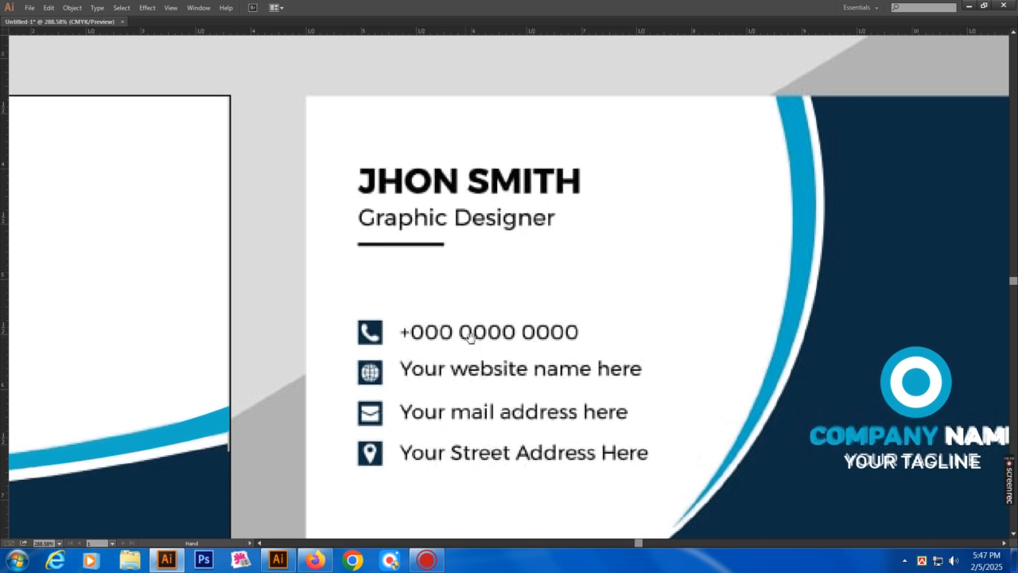
left_click_drag(849, 442, 402, 268)
Replace the copied text with the cardholder's name
double_click(424, 271)
key("ctrl+a")
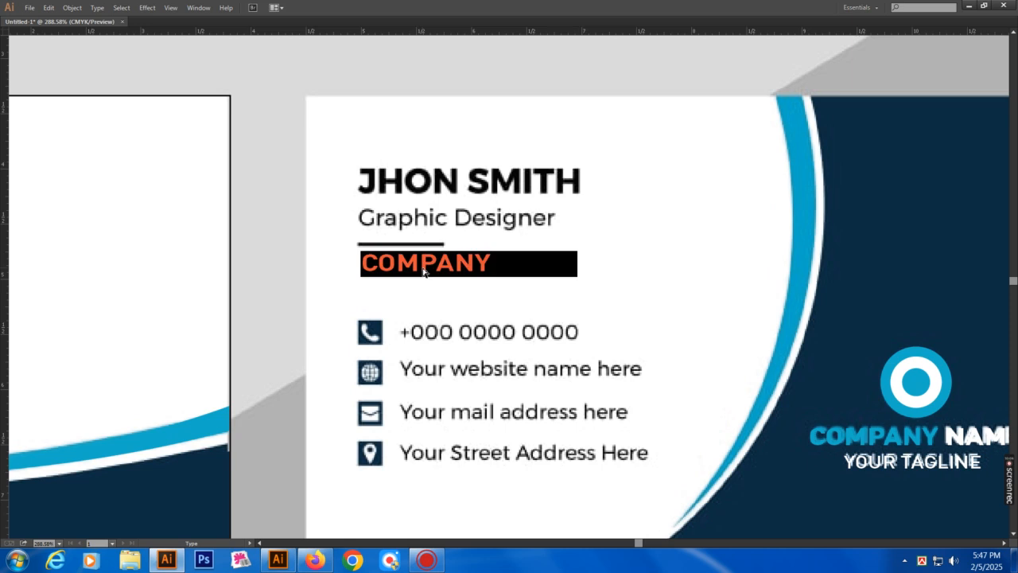
type("JHON")
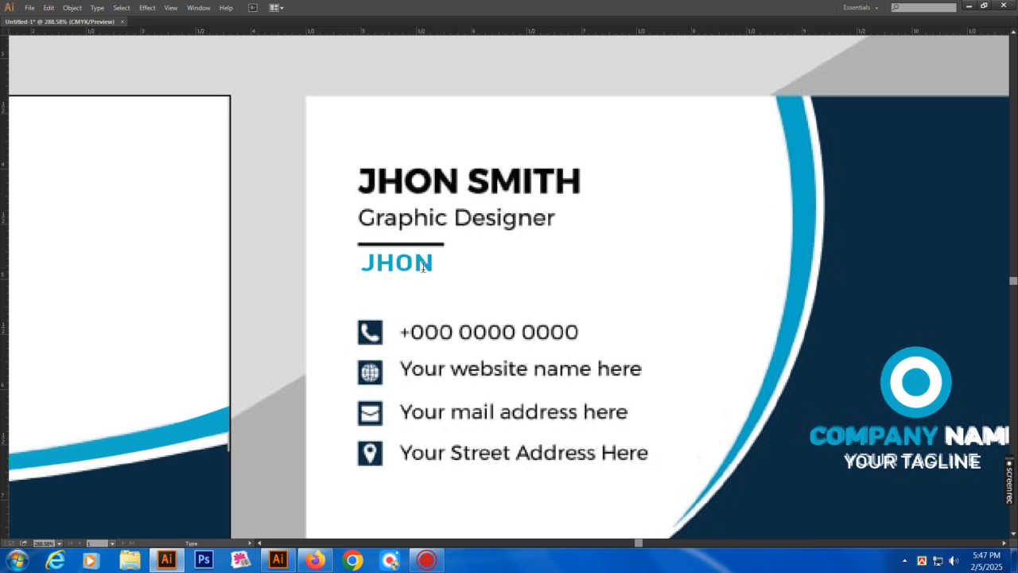
type(" SMI")
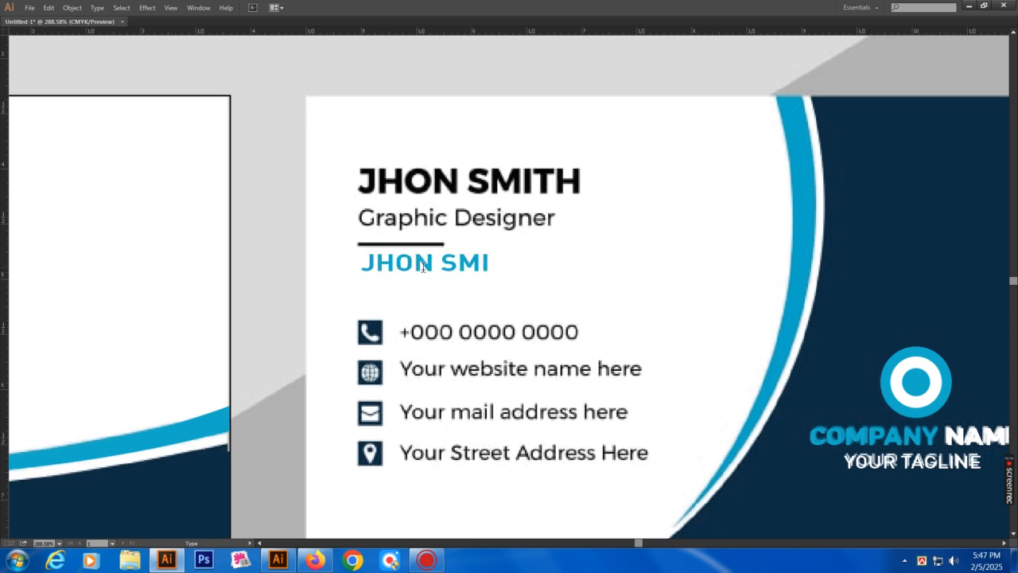
type("H")
key("Escape")
Position the blue name copy just below the divider line
left_click_drag(445, 273, 587, 204)
key("ctrl+z")
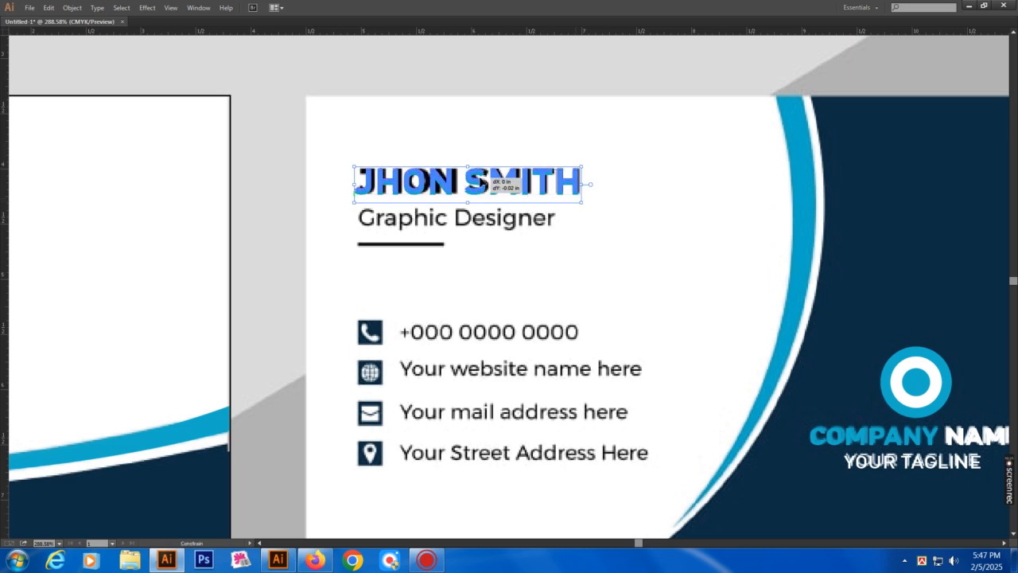
left_click_drag(480, 183, 462, 273)
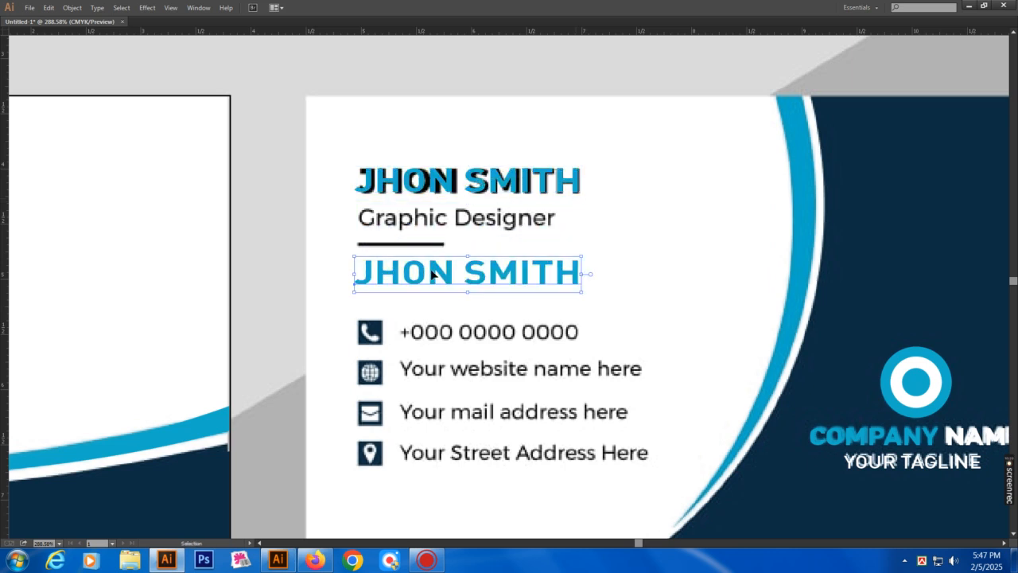
double_click(431, 275)
Change the blue copy's text to 'Graphics Designer' in Medium weight
left_click_drag(397, 274, 487, 275)
key("ctrl+a")
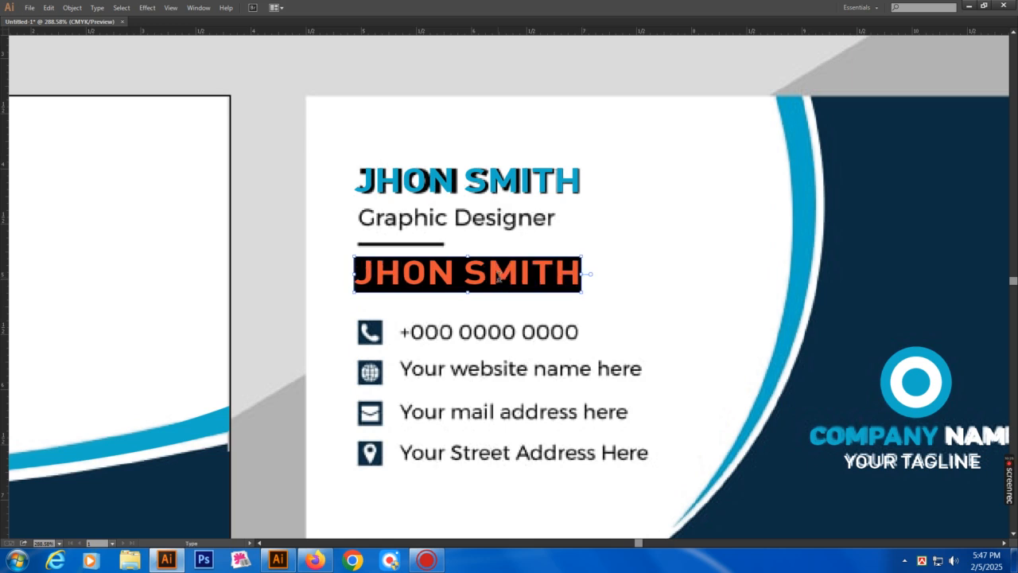
type("Gra")
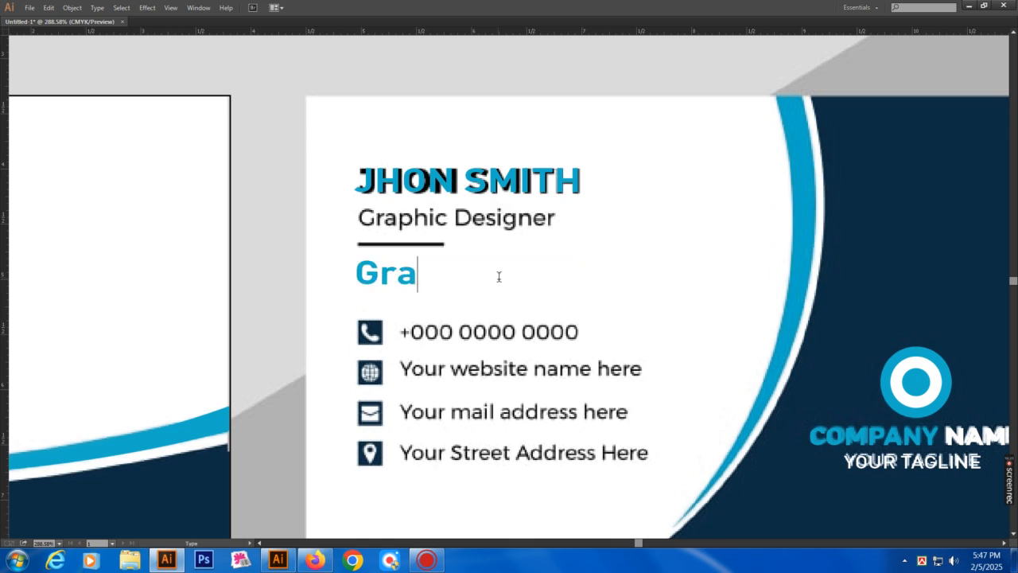
type("ph")
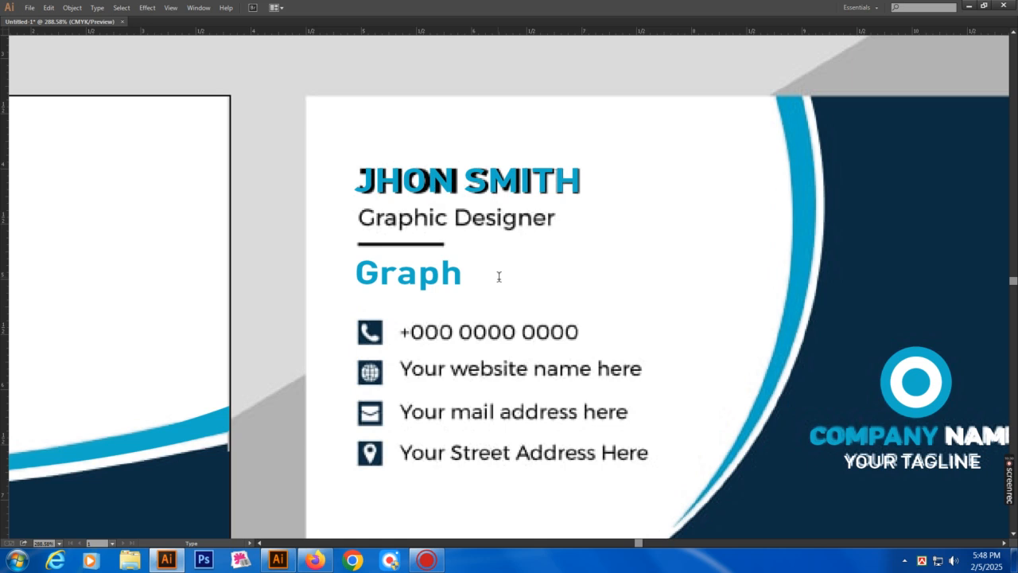
type("ics Desi")
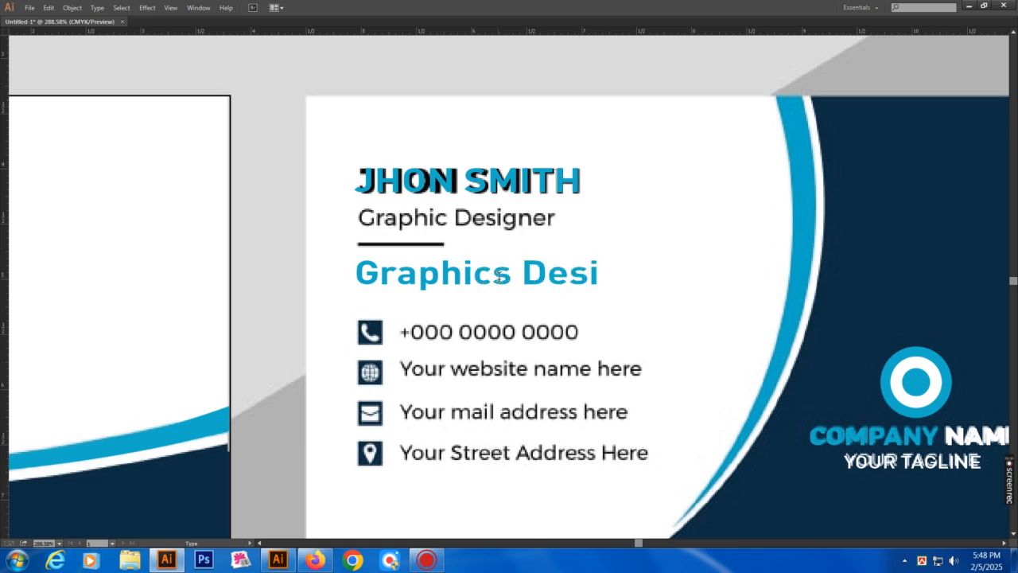
type("gner")
key("Escape")
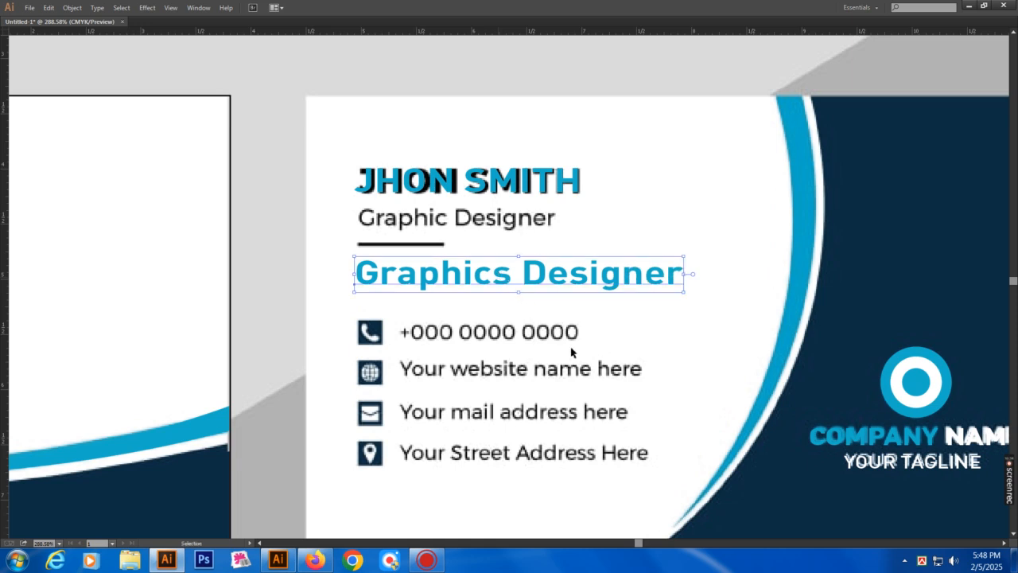
key("Tab")
left_click(885, 395)
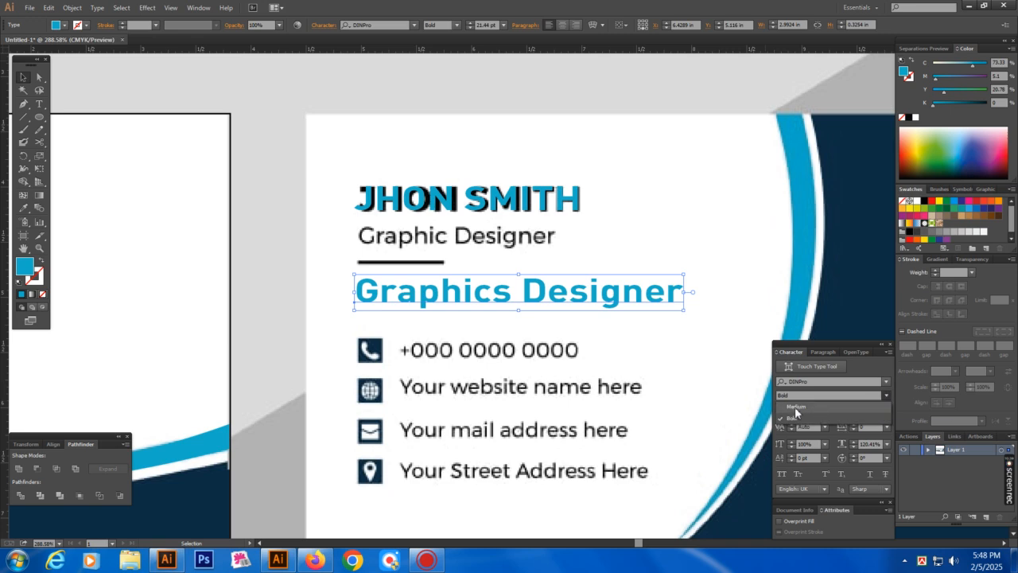
left_click(795, 408)
Scale the Graphics Designer text to 17 pt and fit it over the original job title
left_click_drag(681, 292, 522, 241)
key("a")
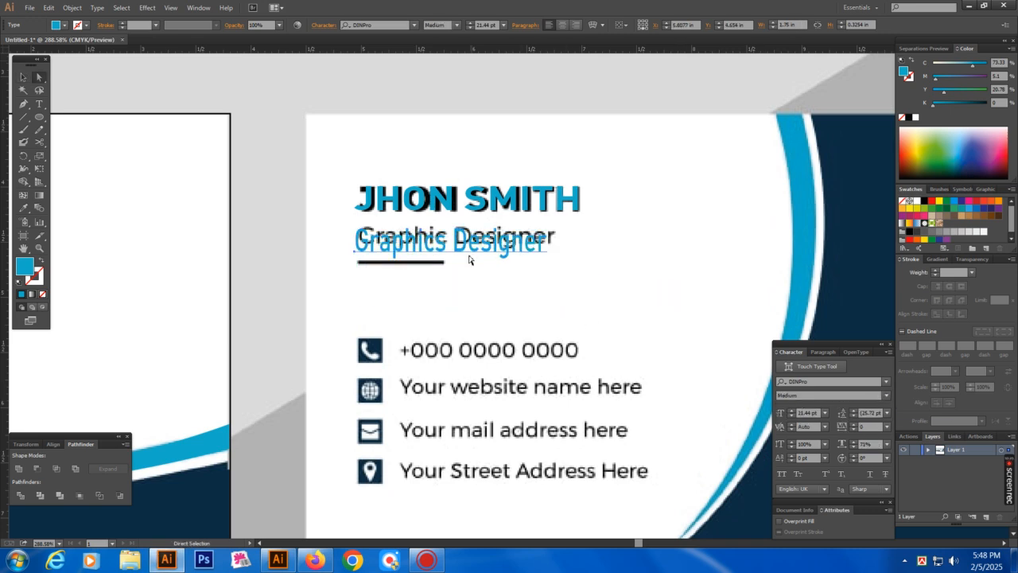
key("v")
mouse_move(451, 260)
left_mouse_down()
mouse_move(473, 254)
mouse_move(465, 252)
left_mouse_up()
left_click_drag(550, 237, 557, 237)
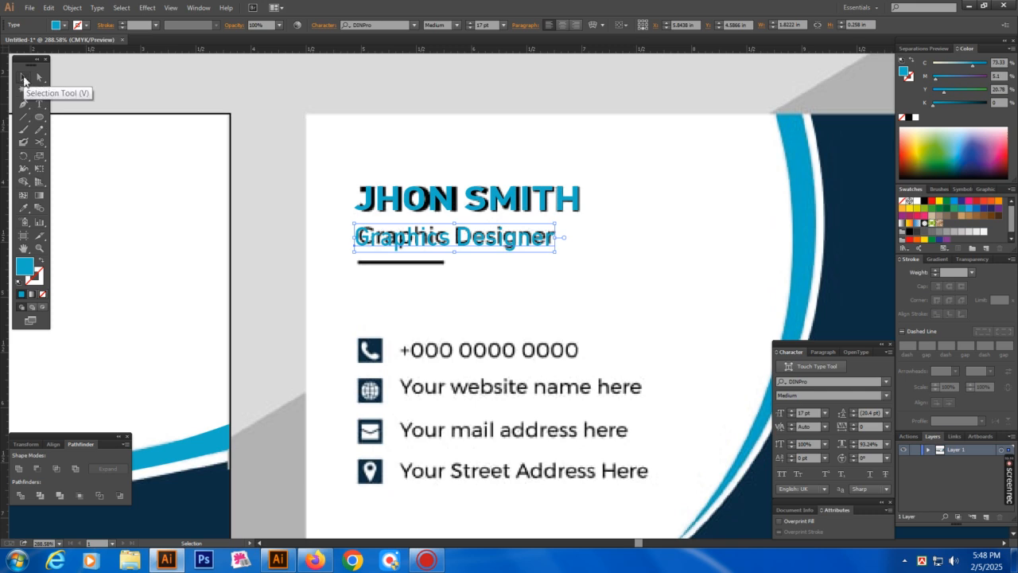
Make the job title black and draw a black line under Graphics Designer with the Pen tool
left_click(908, 118)
left_click(557, 272)
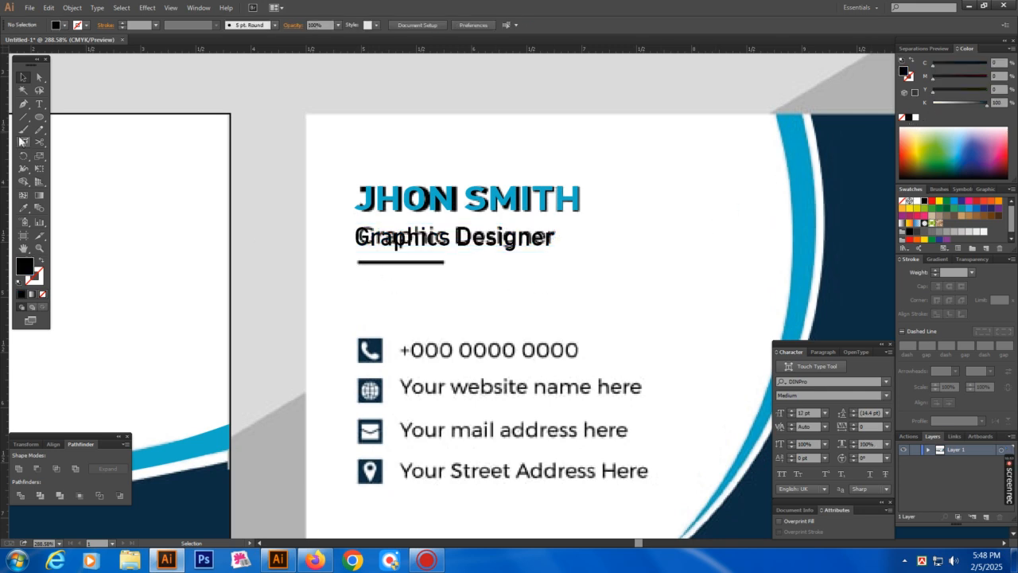
left_click(23, 103)
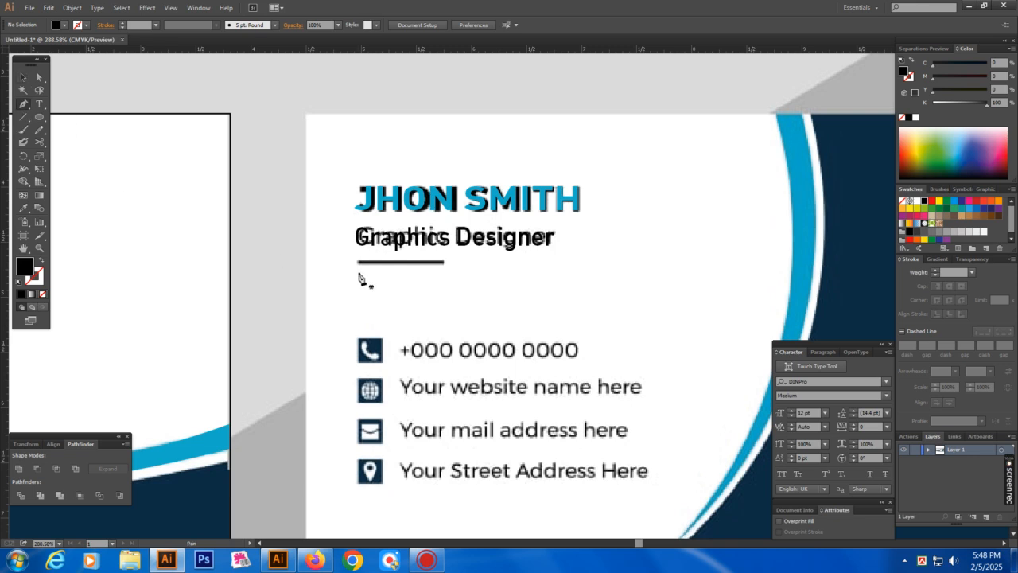
left_click_drag(359, 267, 448, 269)
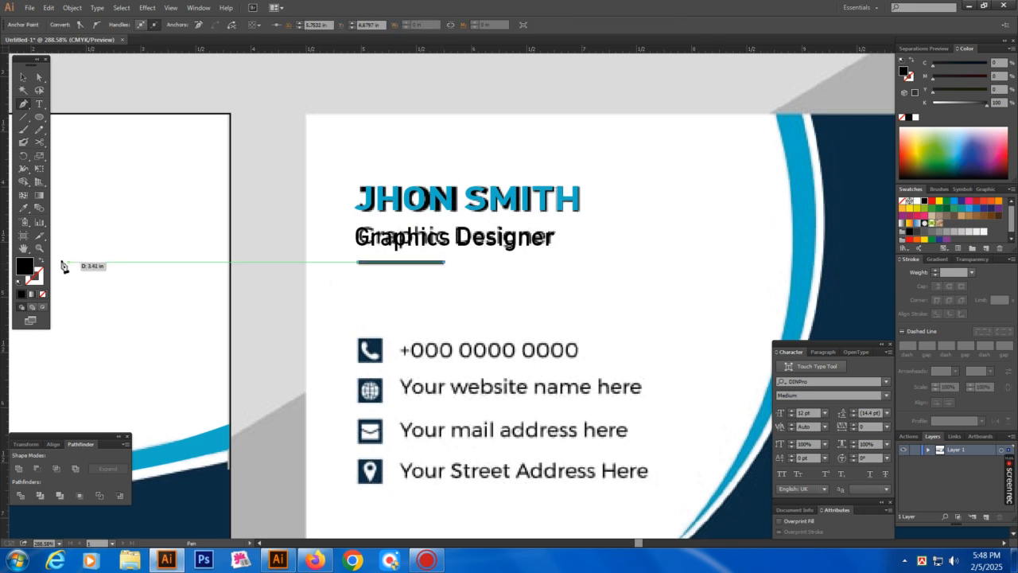
left_click(40, 260)
left_click(484, 331, "ctrl")
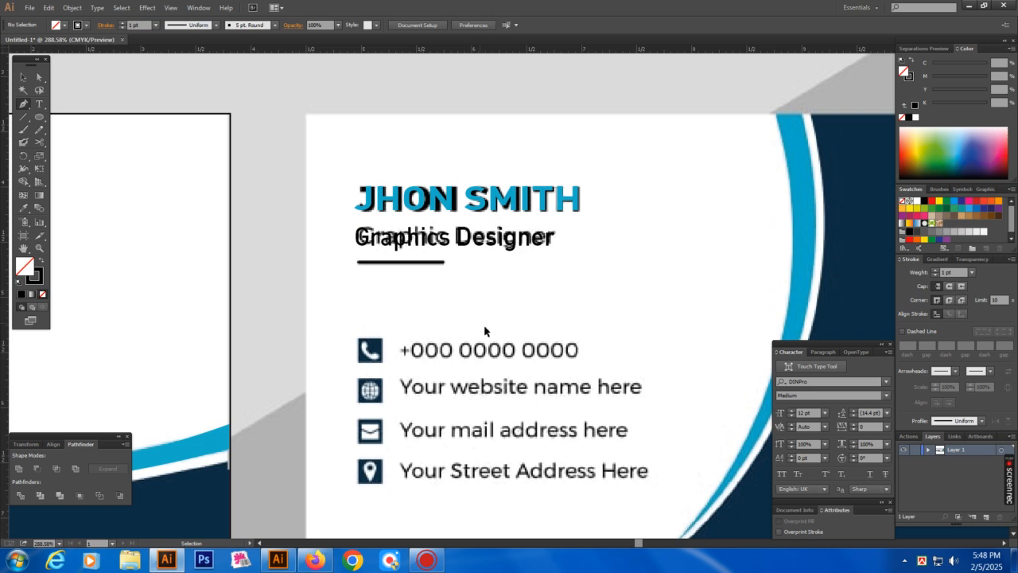
Alt-drag a copy of the Graphics Designer title lower on the card
scroll(525, 366, "down", 2)
key("a")
left_click_drag(474, 182, 519, 260)
Replace the copied title with the phone number and fit it onto the phone row at 14.75 pt
double_click(504, 254)
key("ctrl+a")
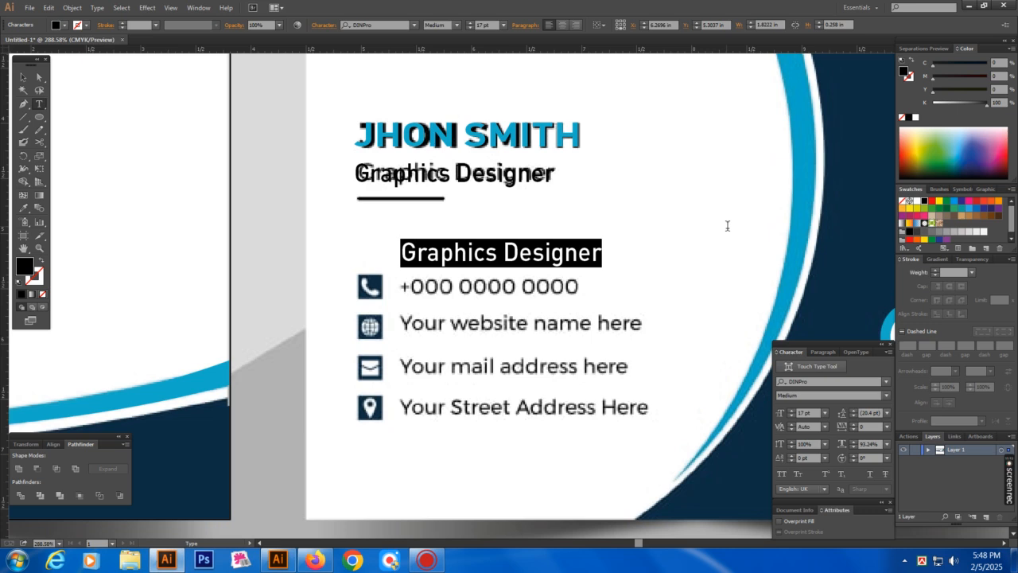
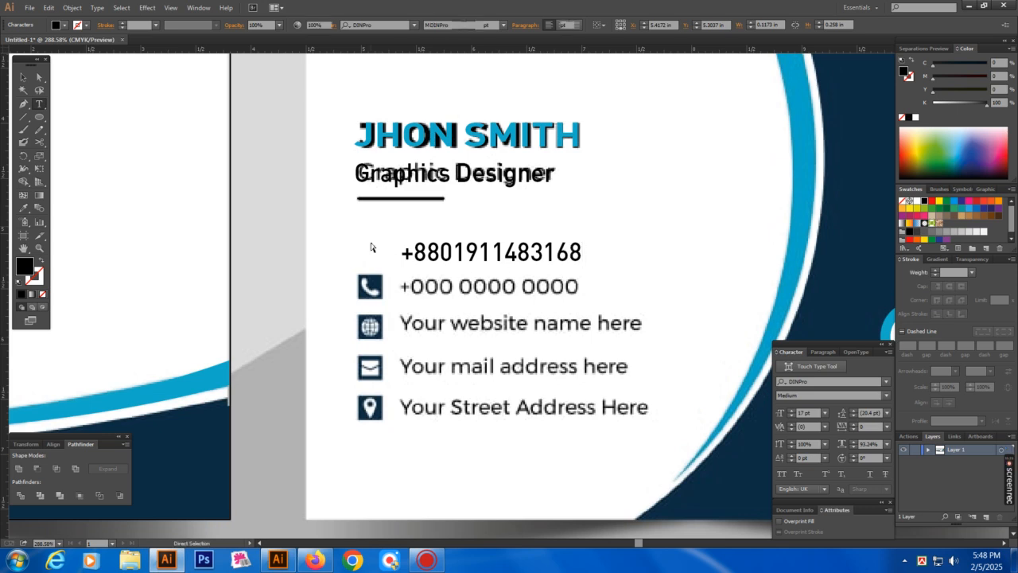
left_click(371, 246, "ctrl")
key("ctrl+space")
left_click_drag(226, 219, 747, 373)
key("a")
left_click_drag(528, 230, 523, 292)
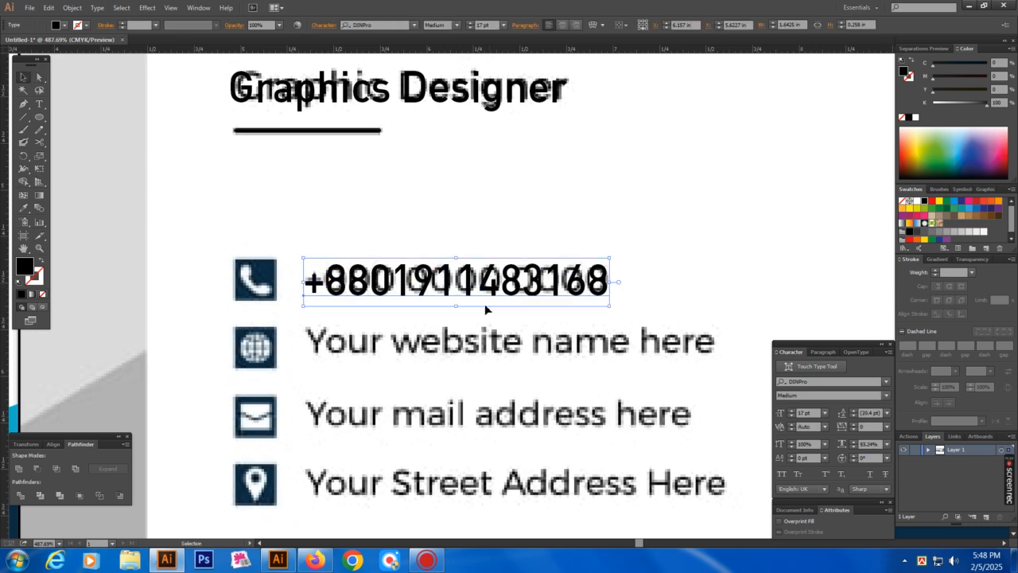
left_click_drag(456, 307, 457, 299)
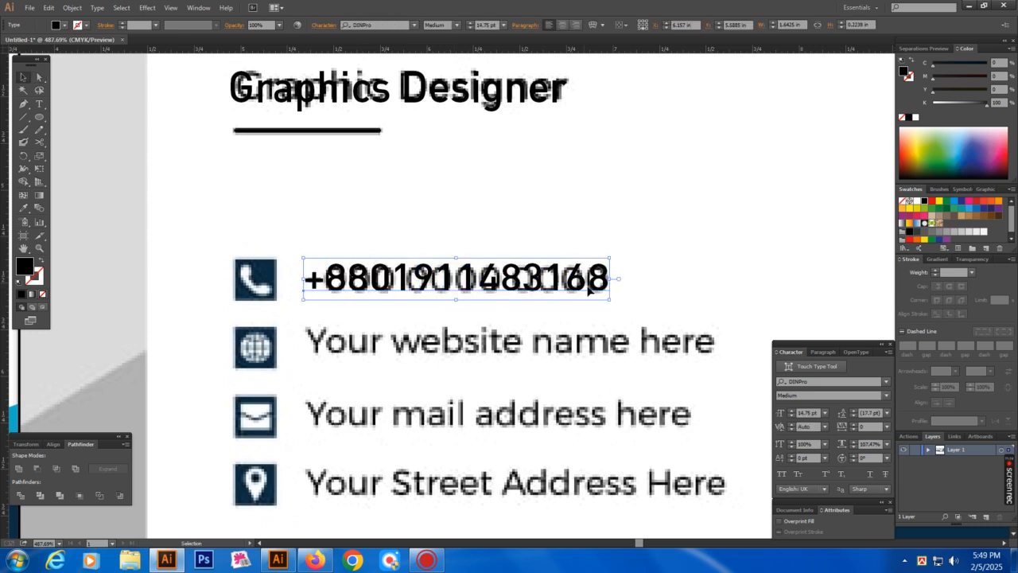
left_click_drag(612, 280, 609, 280)
Add the website, e-mail and street address lines beneath the phone number
scroll(499, 341, "down", 1)
left_click_drag(501, 341, 529, 255)
key("t")
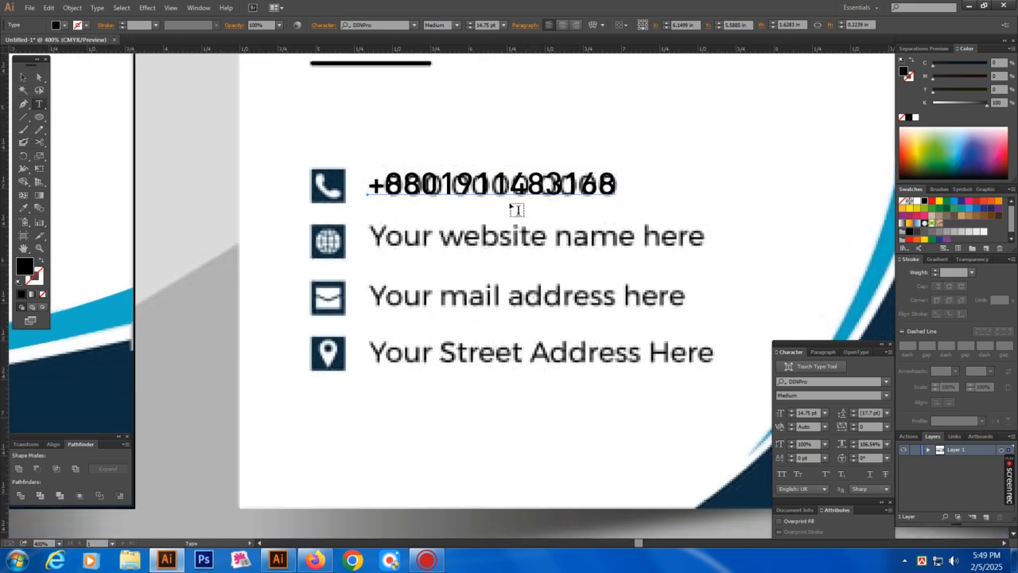
left_click(509, 184)
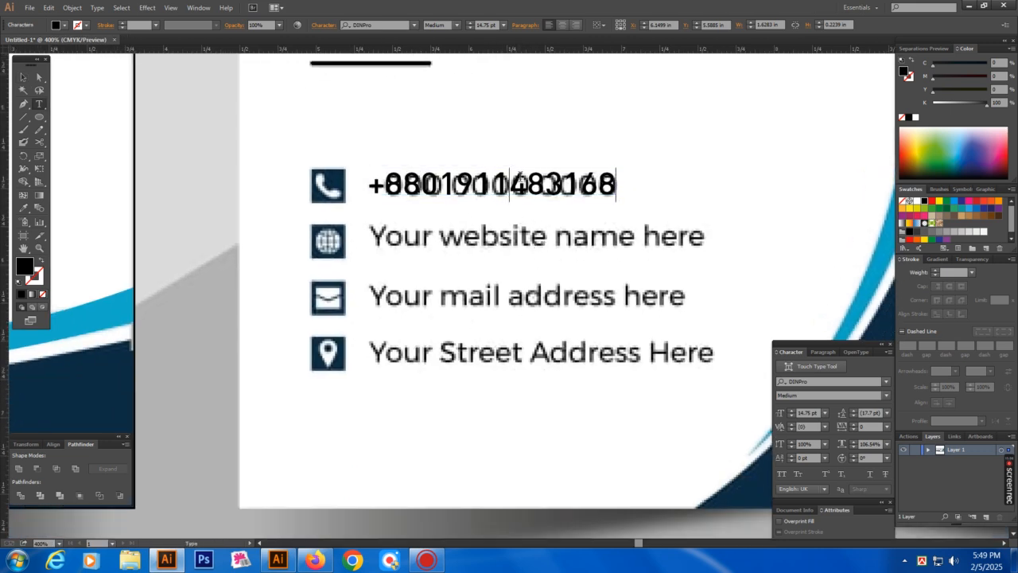
type("www")
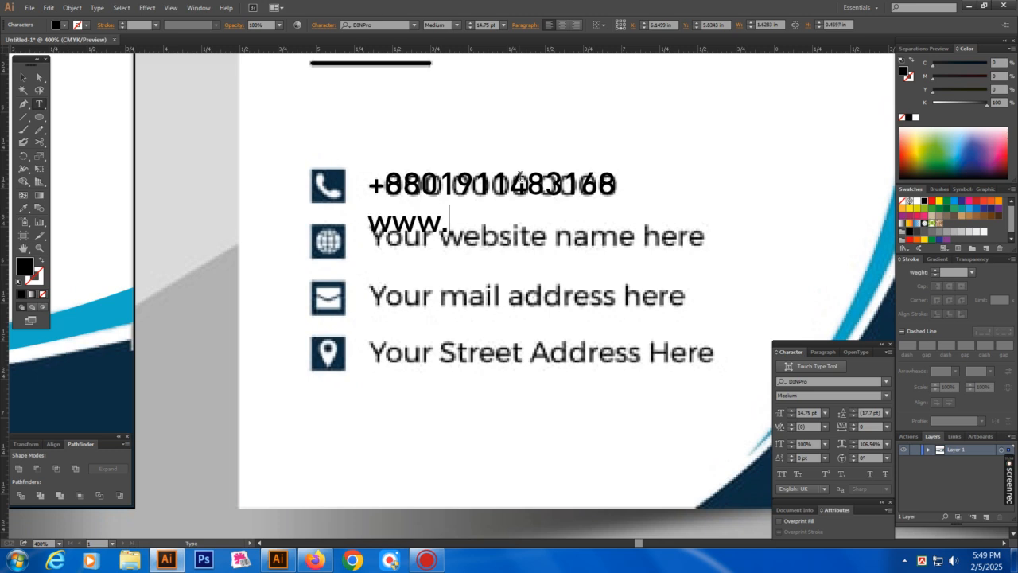
type(".smith.com ")
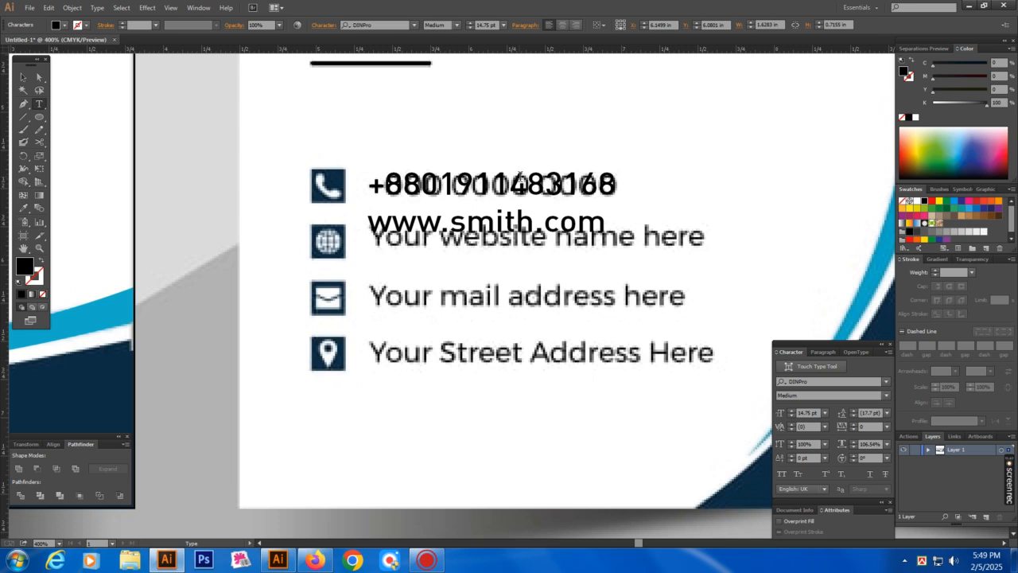
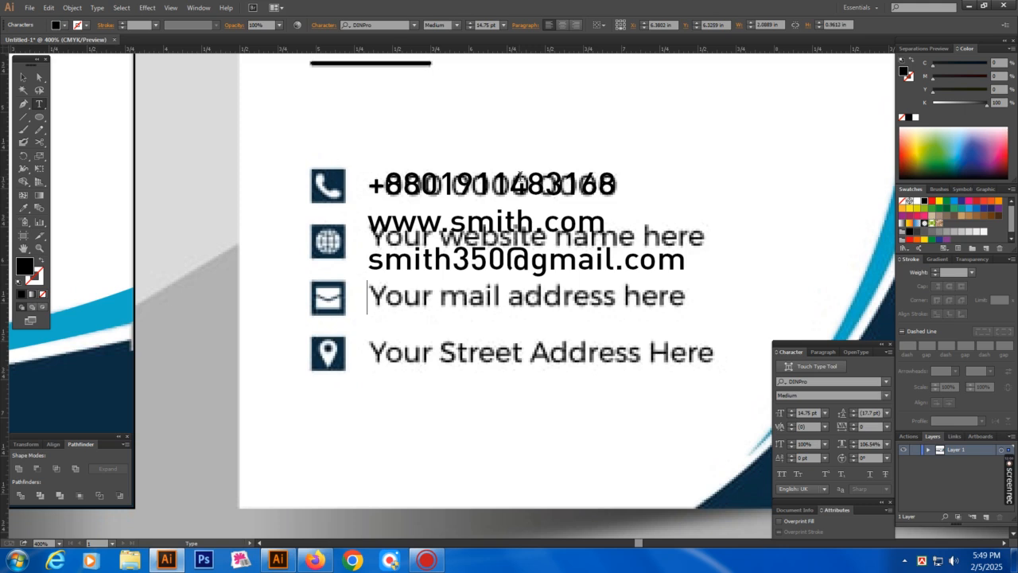
type("Basa")
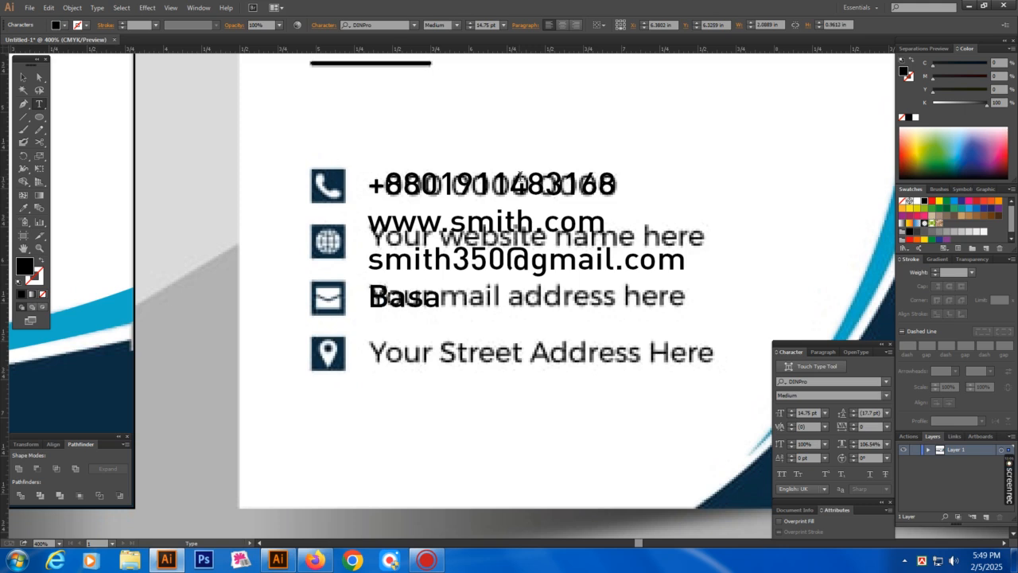
type("bo, Dhaka")
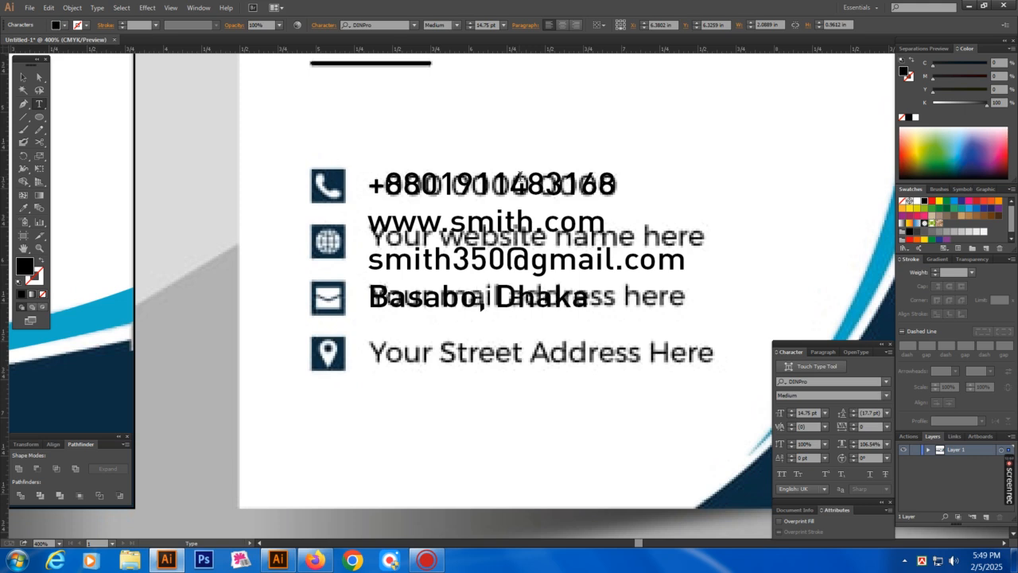
type("-1000")
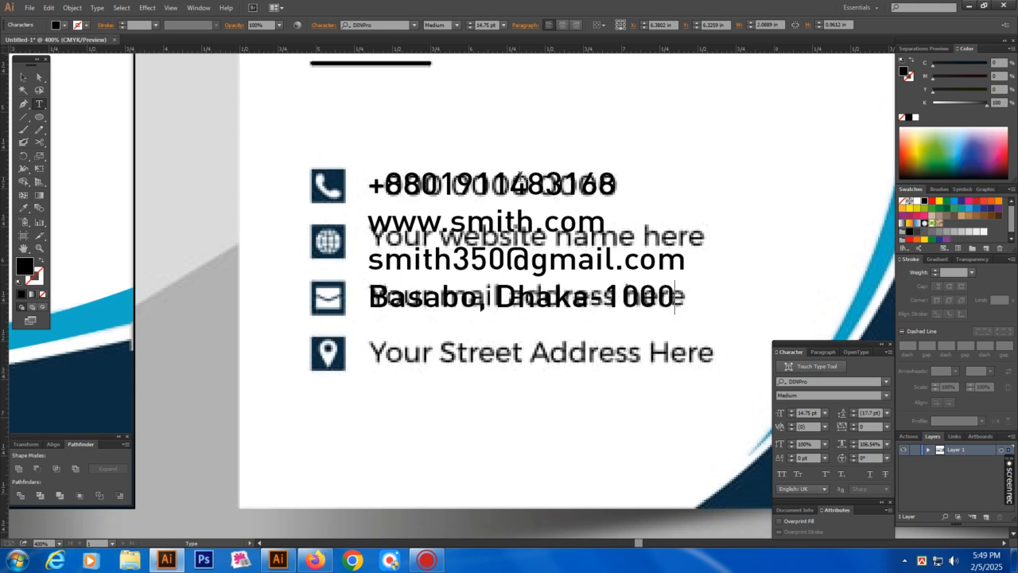
key("Escape")
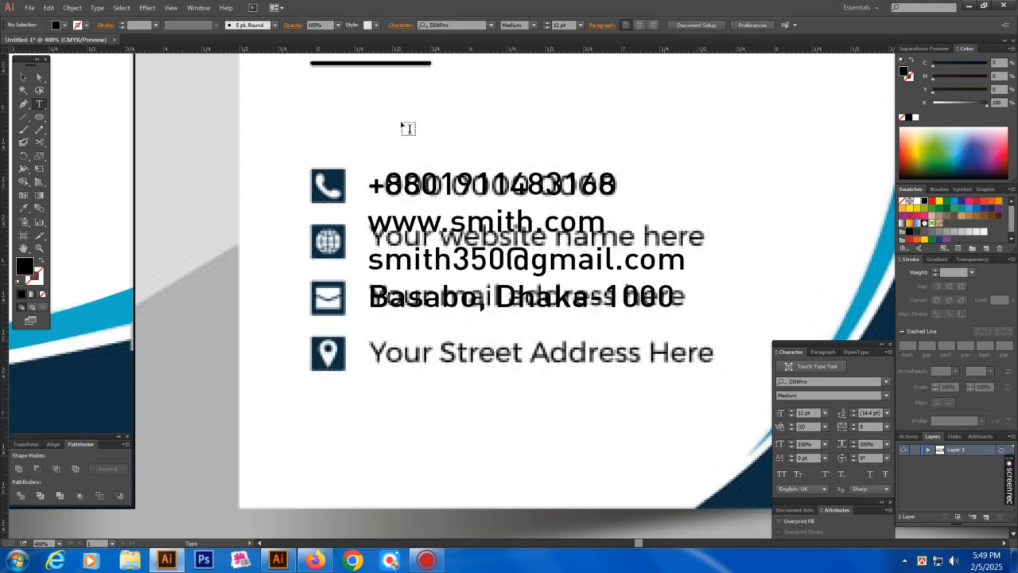
Raise the contact block's leading to 27 pt, then review the card front at 300%
left_click(854, 411)
left_click(853, 410)
left_click(852, 410)
left_click(853, 410)
left_click(852, 409)
left_click(852, 409)
left_click(853, 409)
left_click(853, 409)
left_click(854, 411)
left_click(854, 412)
left_click(525, 469)
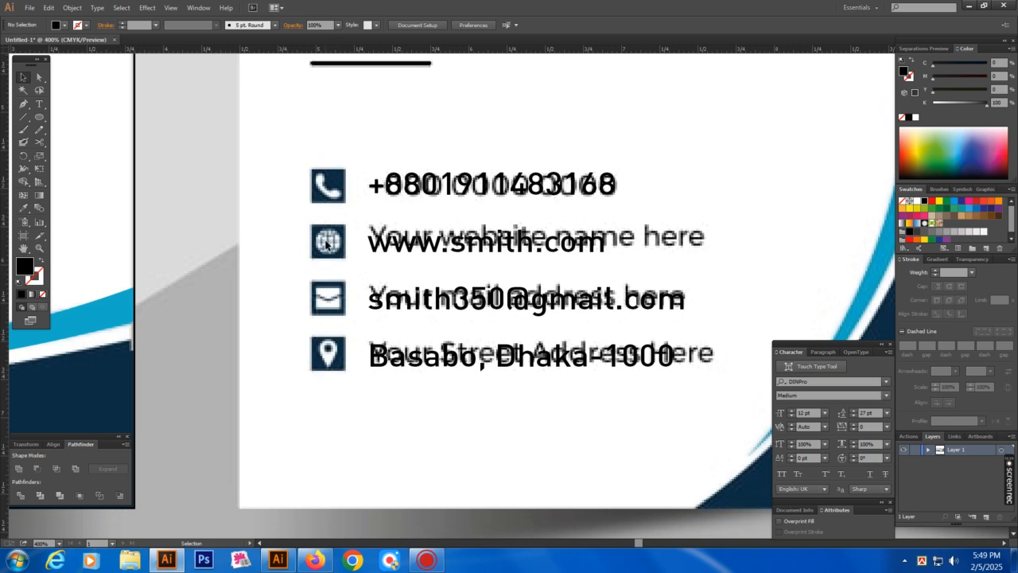
left_click_drag(424, 403, 400, 407)
left_click_drag(487, 397, 480, 359)
key("ctrl+minus")
left_click_drag(462, 323, 410, 403)
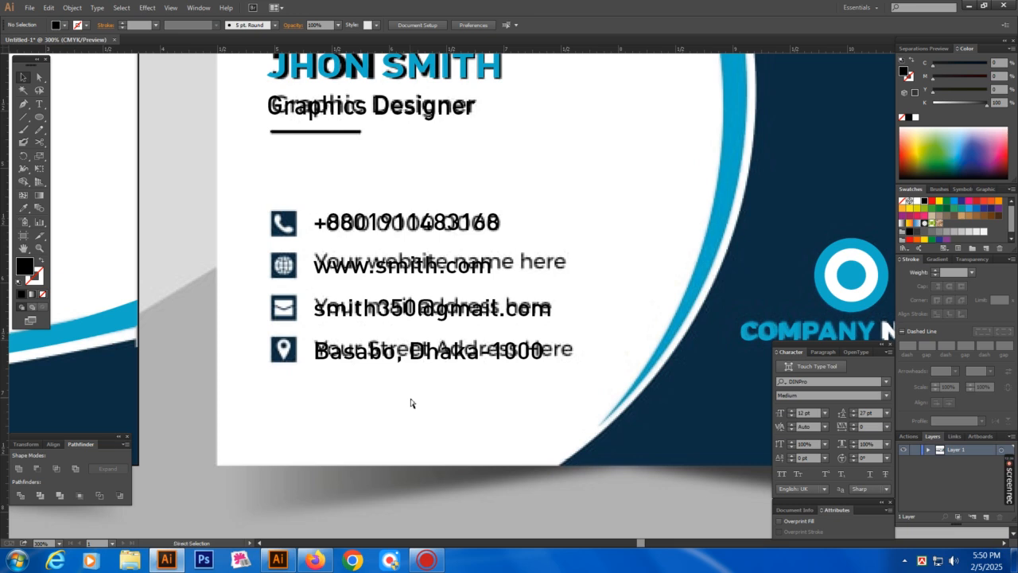
Open the Vector Icon Collection file from J:\Milon\All Logo
key("ctrl+o")
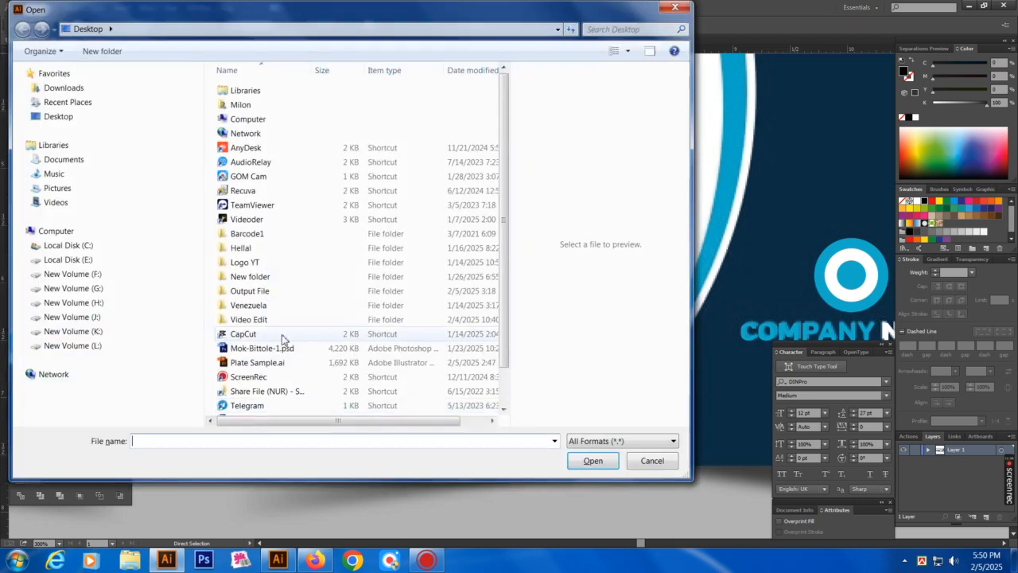
left_click(71, 317)
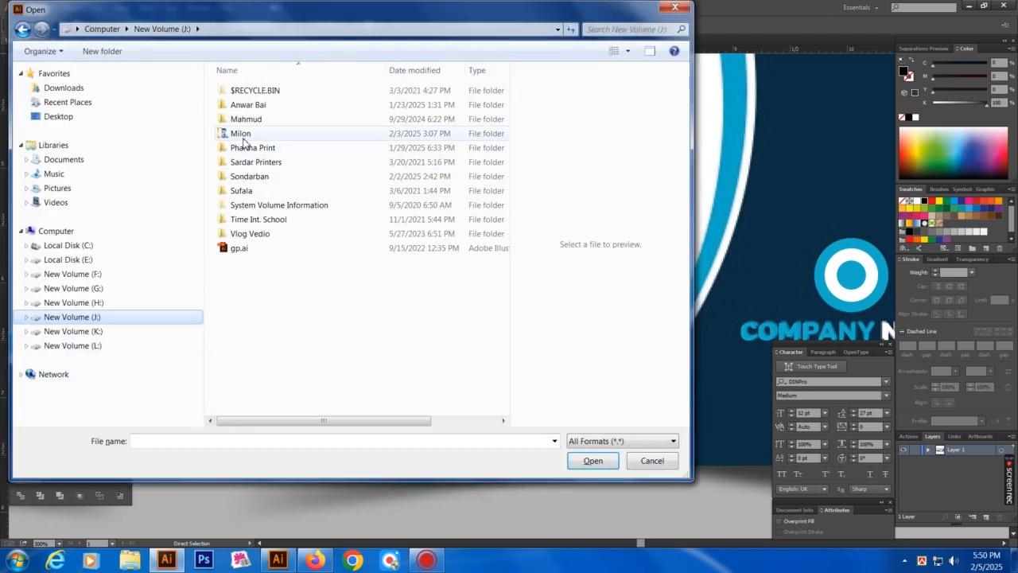
double_click(302, 134)
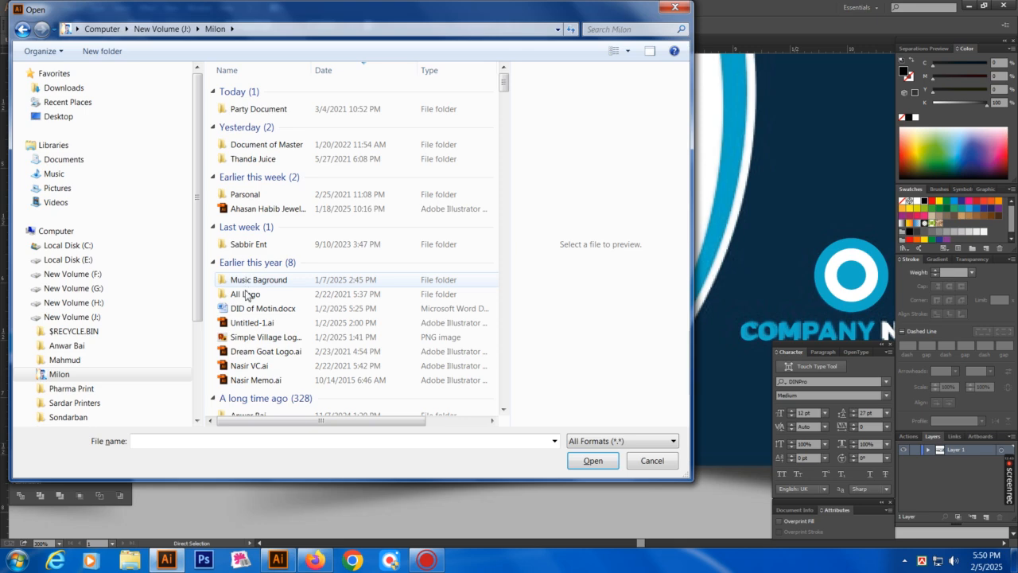
double_click(243, 292)
double_click(241, 247)
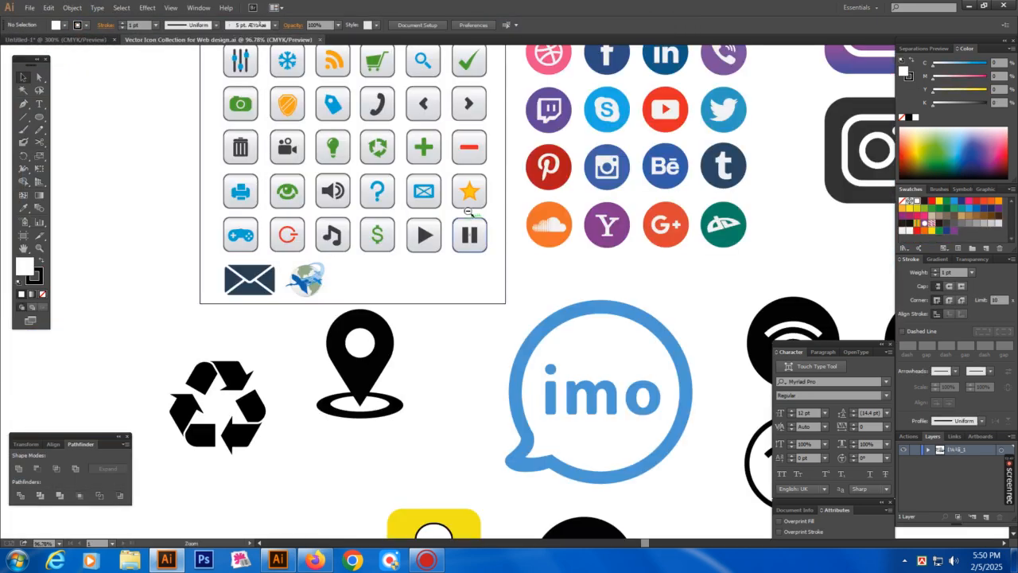
Select the phone, globe, location pin and envelope icons
scroll(342, 194, "up", 2)
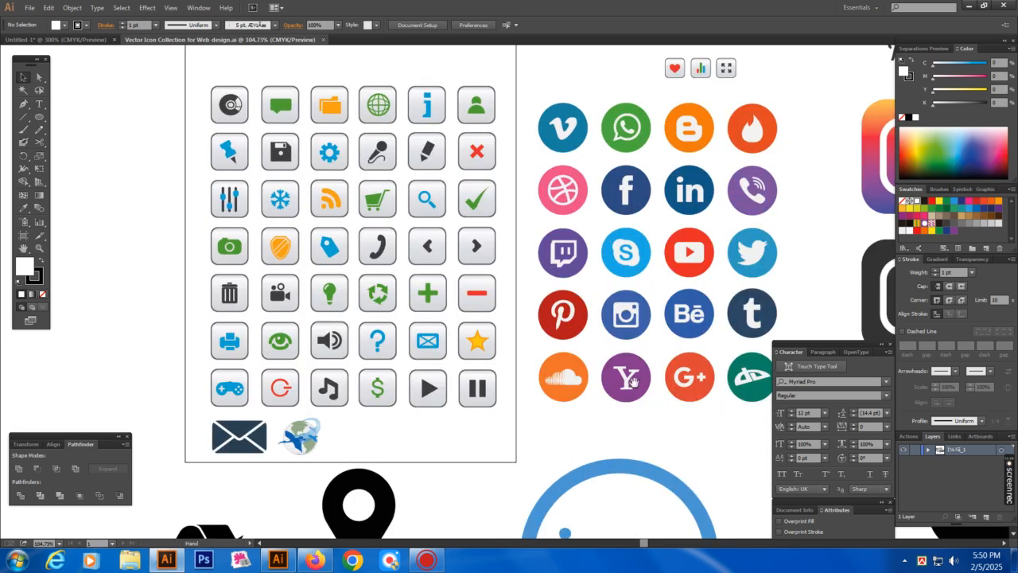
left_click_drag(379, 256, 382, 262)
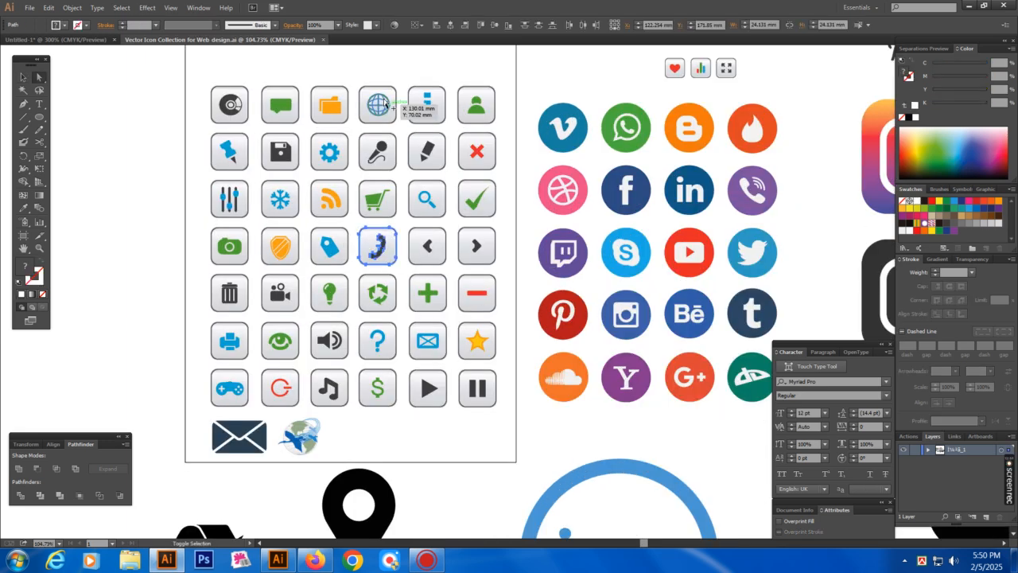
left_click_drag(361, 73, 391, 123)
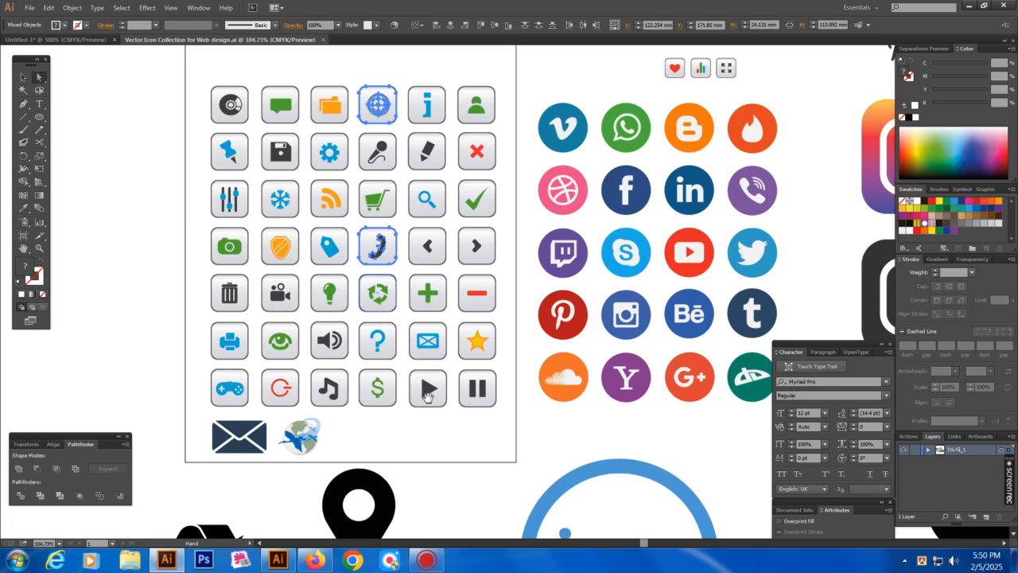
scroll(413, 374, "down", 4)
left_click(379, 323, "shift")
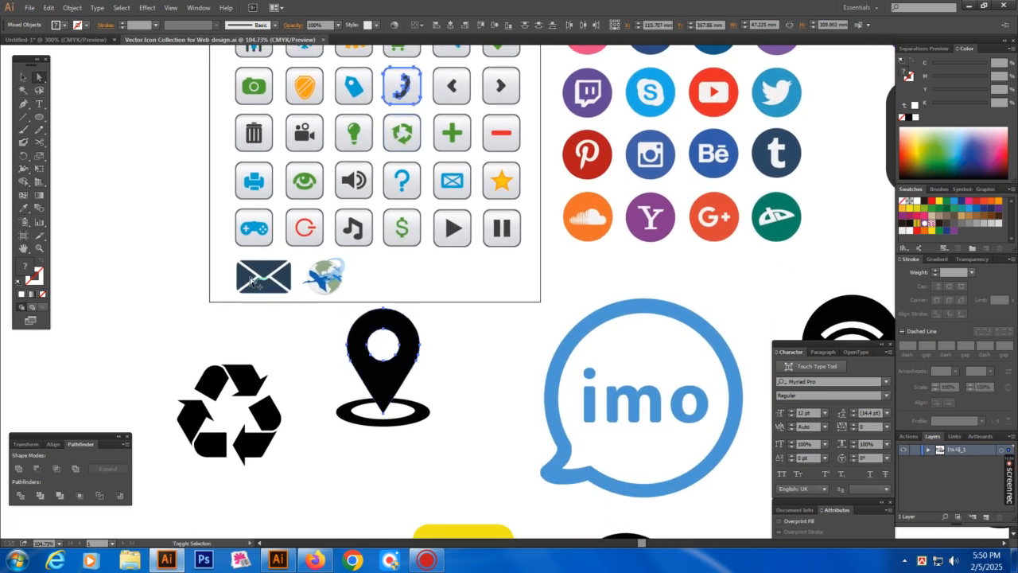
left_click_drag(226, 260, 291, 306)
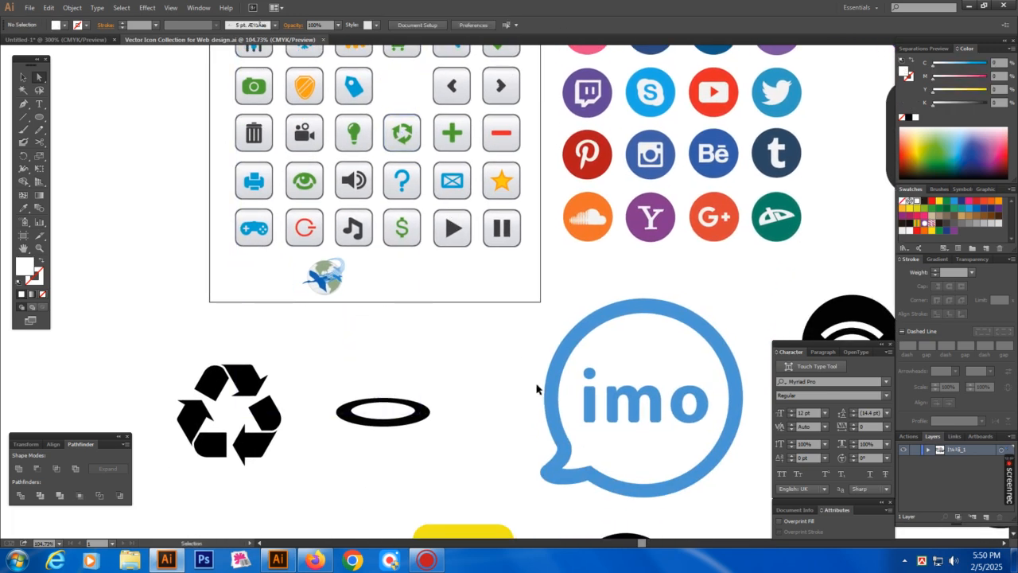
Close the icon collection without saving and view the business card at 100%
key("ctrl+w")
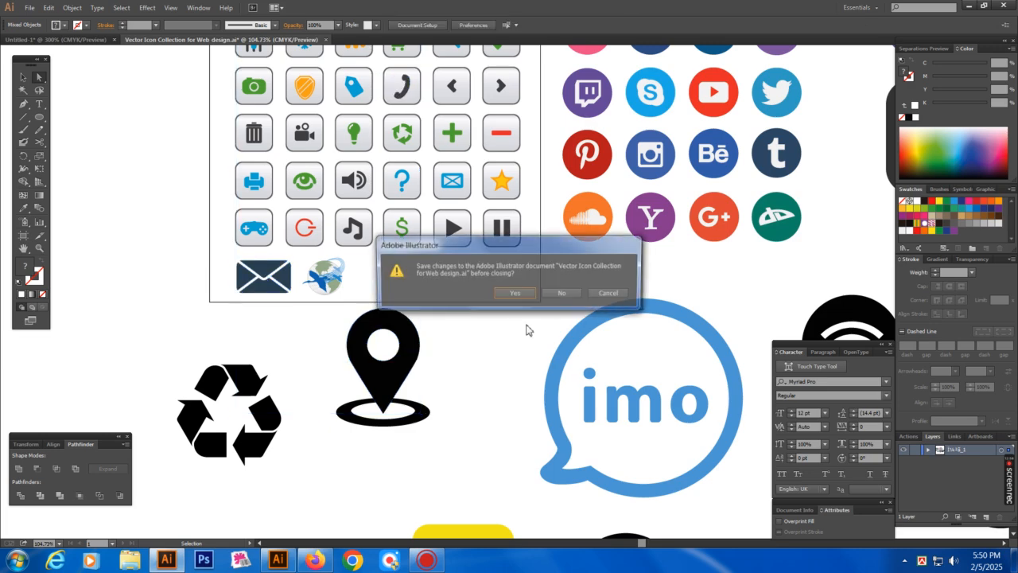
left_click(551, 296)
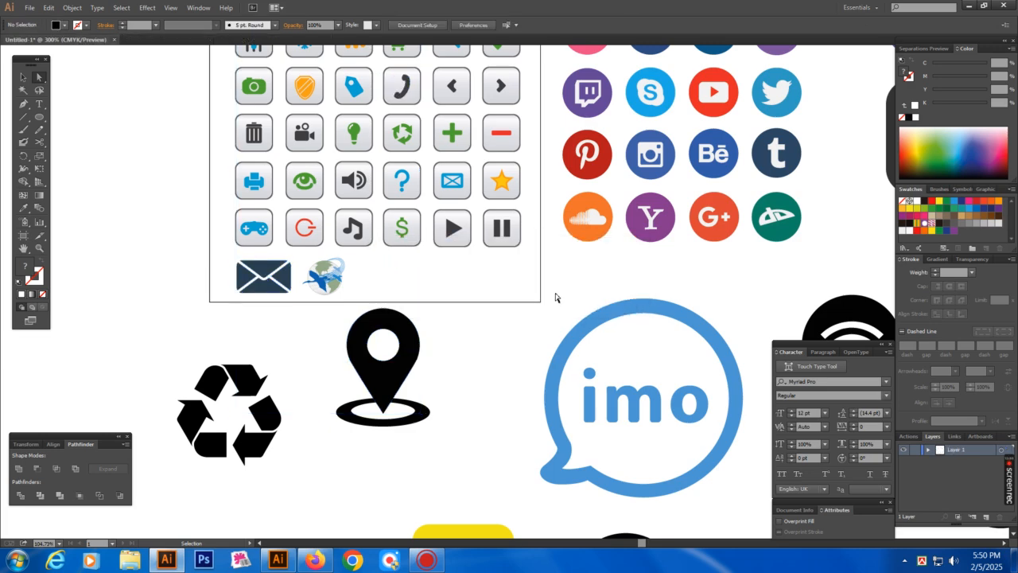
left_click(438, 326, "alt")
key("ctrl+0")
key("ctrl+1")
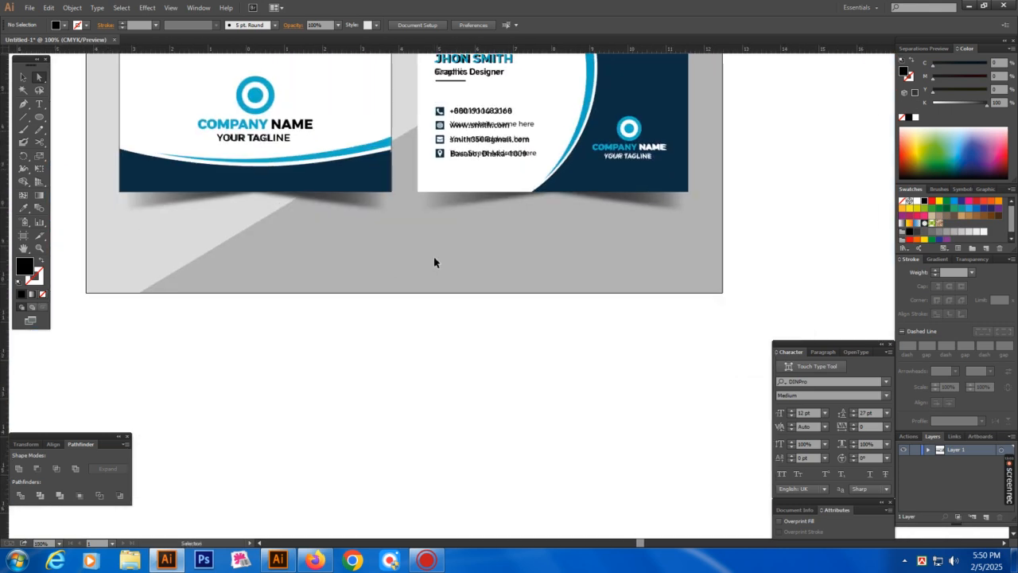
Paste the contact icons and shrink them near the card's contact area
key("ctrl+v")
left_click_drag(599, 298, 438, 222)
left_click(451, 179)
left_click_drag(390, 105, 543, 305)
Shrink the phone and globe icons and move them up onto the contact rows
left_click(442, 334)
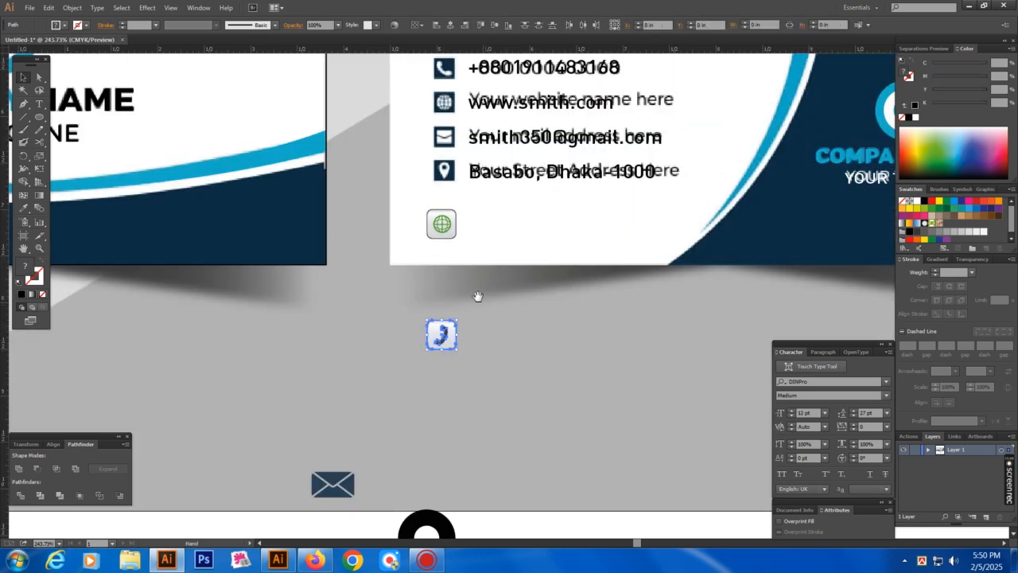
scroll(477, 295, "up", 3)
left_click_drag(450, 434, 477, 173)
left_click_drag(426, 295, 487, 355)
left_click_drag(367, 137, 540, 334)
left_click_drag(495, 96, 495, 176)
left_click_drag(501, 211, 431, 176)
left_click(431, 177)
Place the globe on the website row and copy it onto the e-mail and address rows
left_click_drag(438, 245, 426, 212)
left_click_drag(443, 305, 519, 388)
left_click_drag(495, 342, 507, 191)
left_click_drag(501, 188, 499, 287)
left_click_drag(499, 270, 493, 348)
key("ctrl+a")
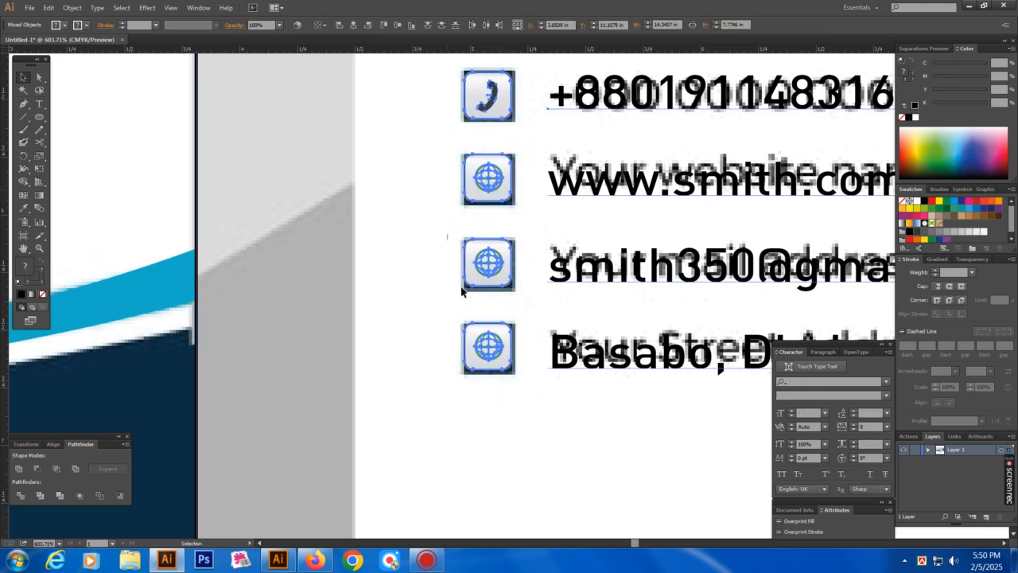
Delete the extra squares and globe symbols from the e-mail and address rows
left_click(434, 290)
left_click_drag(440, 234, 469, 339)
key("Delete")
left_click_drag(455, 240, 514, 385)
key("Delete")
key("v")
left_click(494, 404)
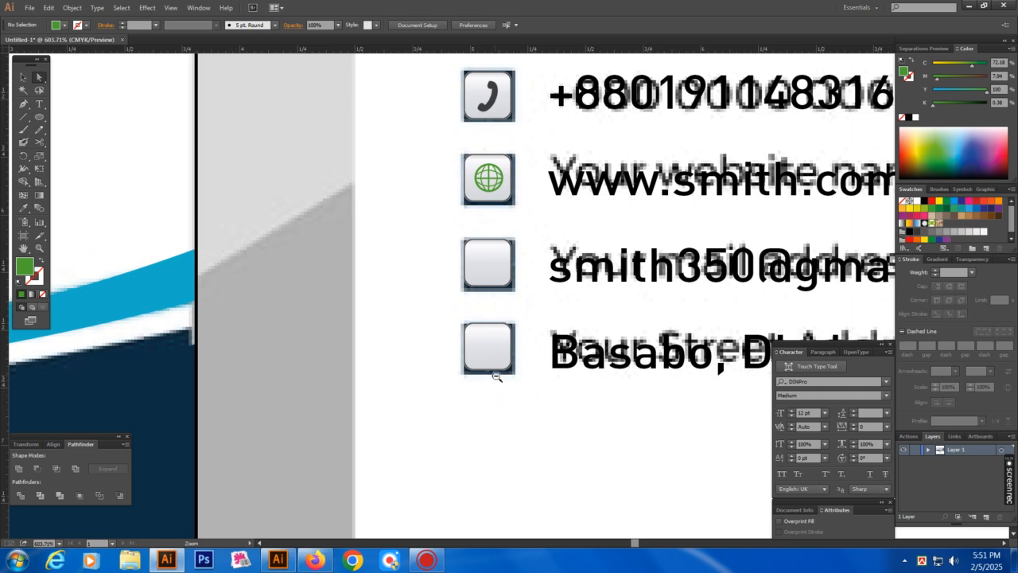
Move the envelope icon into the e-mail row's square and size it to fit
scroll(496, 379, "down", 4)
key("v")
left_click_drag(445, 337, 568, 427)
left_click_drag(553, 335, 581, 299)
left_click(491, 368)
left_click_drag(456, 196, 522, 191)
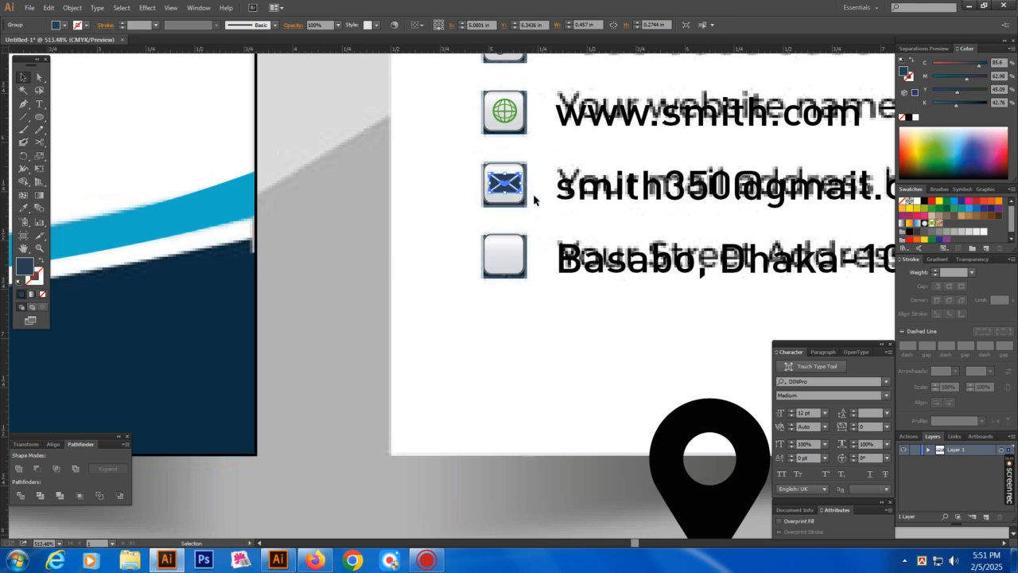
left_click(462, 277)
Move the location pin into the address row's square and shrink it to fit
scroll(556, 334, "down", 1)
left_click_drag(683, 432, 493, 209)
key("ctrl+space")
left_click_drag(385, 164, 655, 319)
left_click_drag(411, 197, 425, 213)
left_click(247, 230)
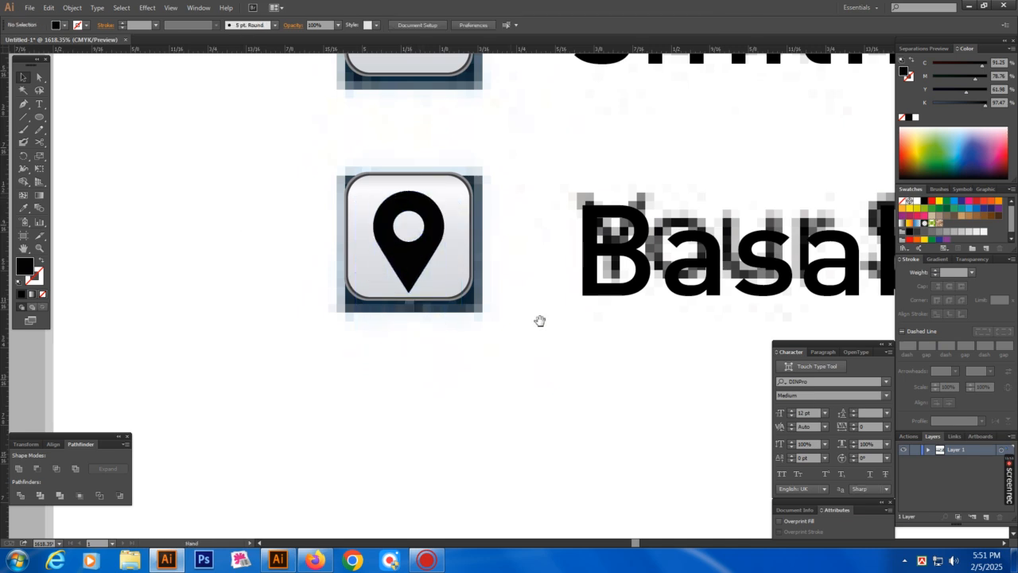
left_click(541, 318, "ctrl+alt")
left_click(541, 295, "ctrl+alt")
left_click(541, 295, "ctrl+alt")
left_click(541, 301, "ctrl+alt")
With the panels hidden, Alt+Shift-drag a copy of the left card's thin outline onto the right card
left_click(541, 302, "ctrl+alt")
left_click(543, 306, "ctrl+alt")
key("Tab")
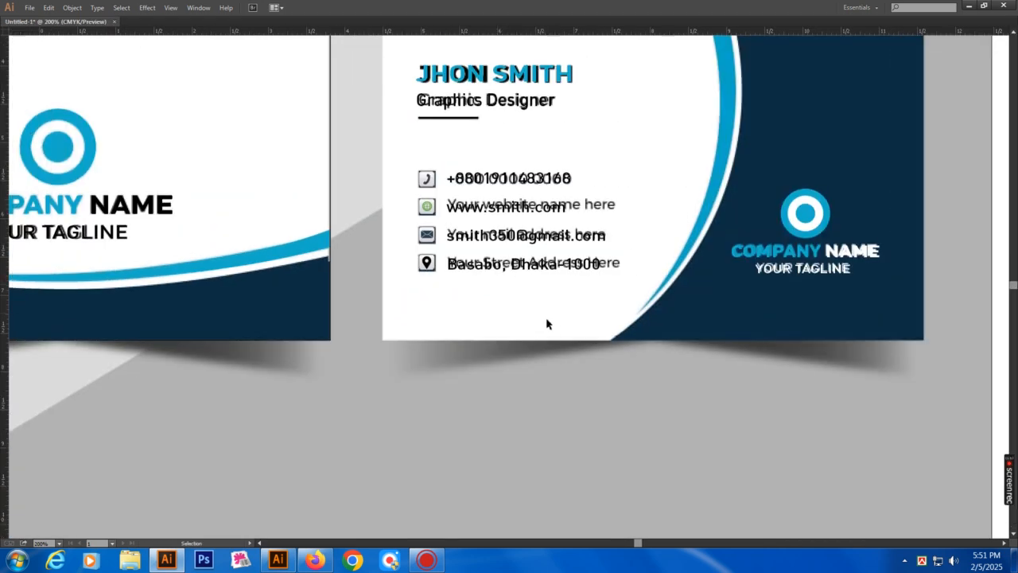
left_click(556, 336, "ctrl+alt")
left_click_drag(588, 229, 658, 324)
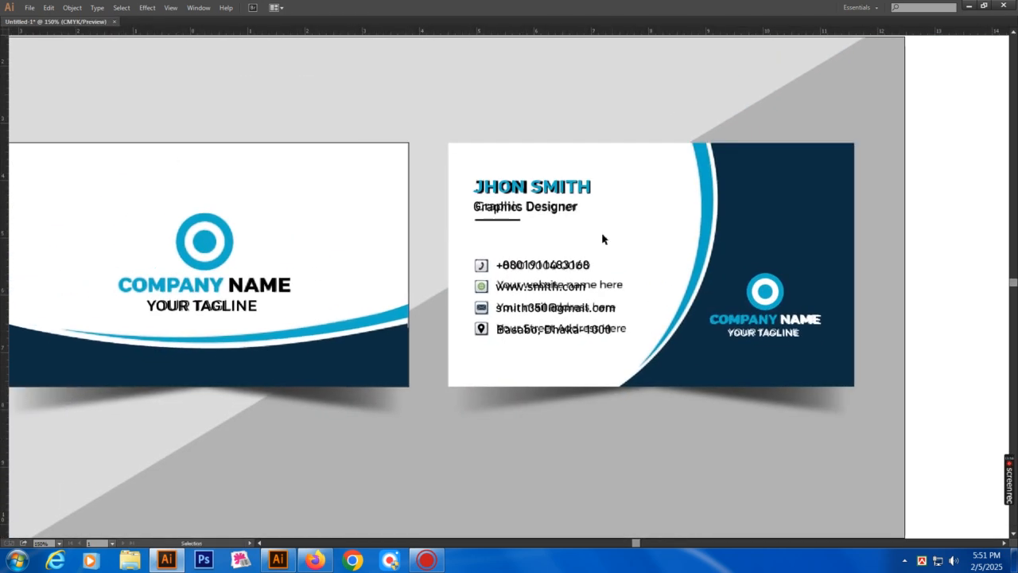
left_click_drag(724, 249, 635, 233)
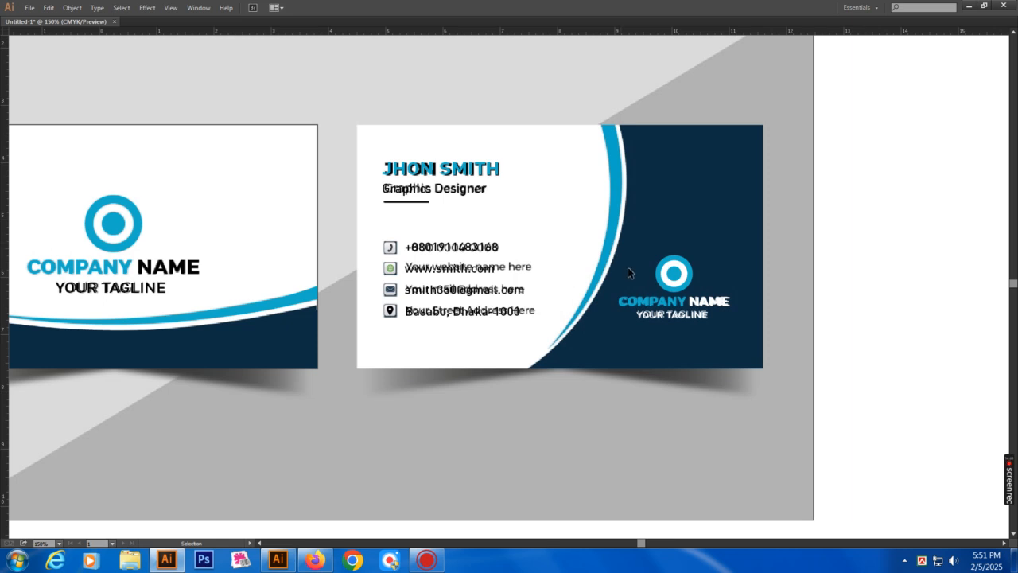
left_click_drag(449, 312, 567, 309)
left_click_drag(685, 301, 482, 317)
left_click_drag(245, 120, 872, 465)
left_click(408, 301, "ctrl+alt")
left_click_drag(392, 214, 400, 240)
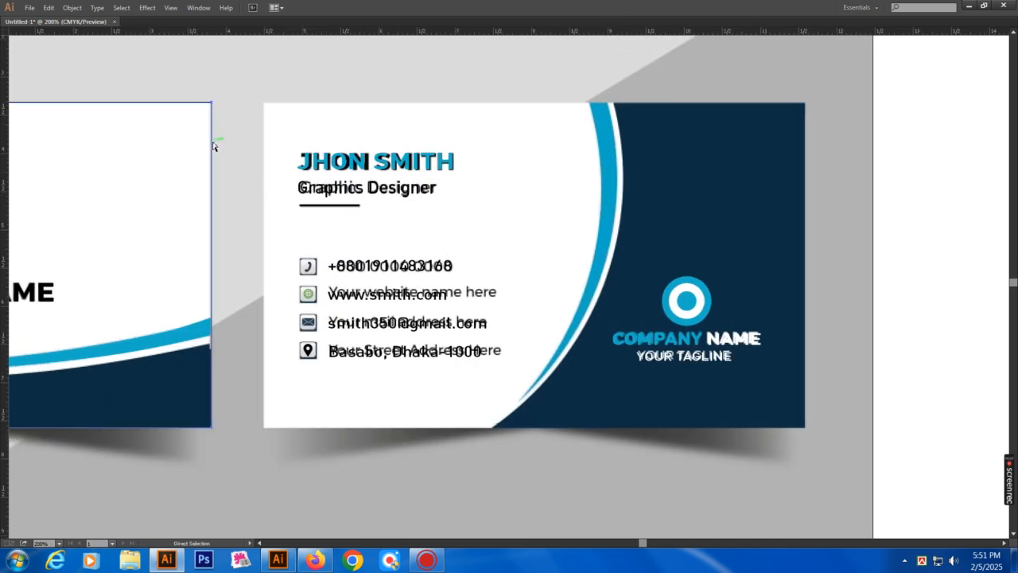
key("a")
left_click_drag(284, 167, 798, 224)
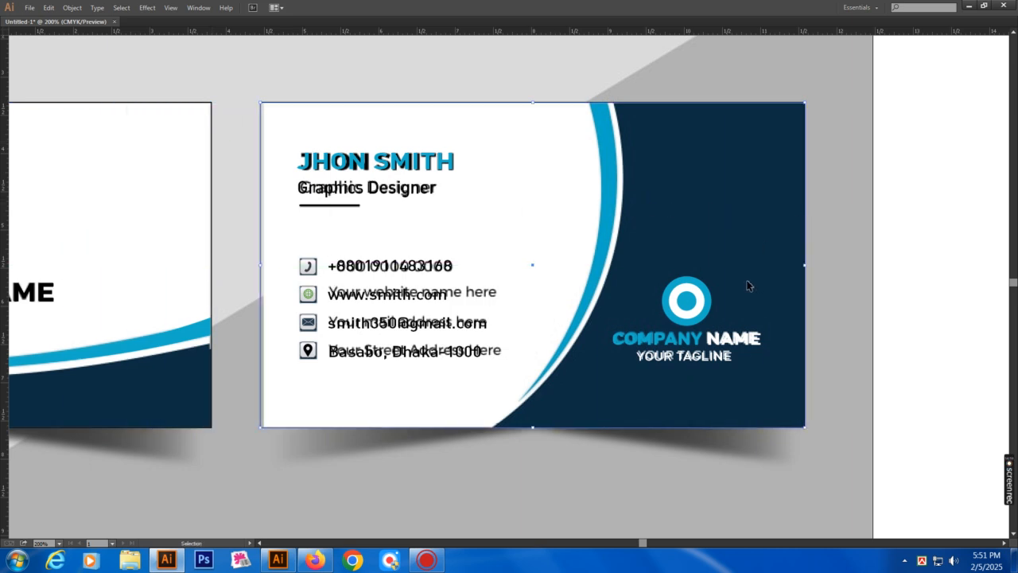
Deselect the outline, bring the panels back and zoom out to view both cards
left_click(547, 461)
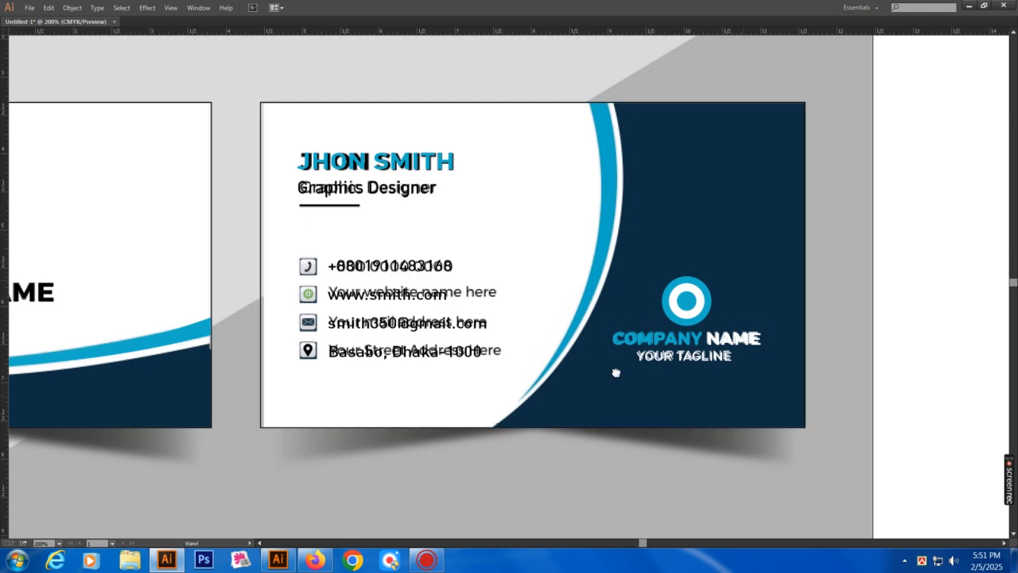
left_click_drag(615, 371, 550, 353)
key("ctrl+minus")
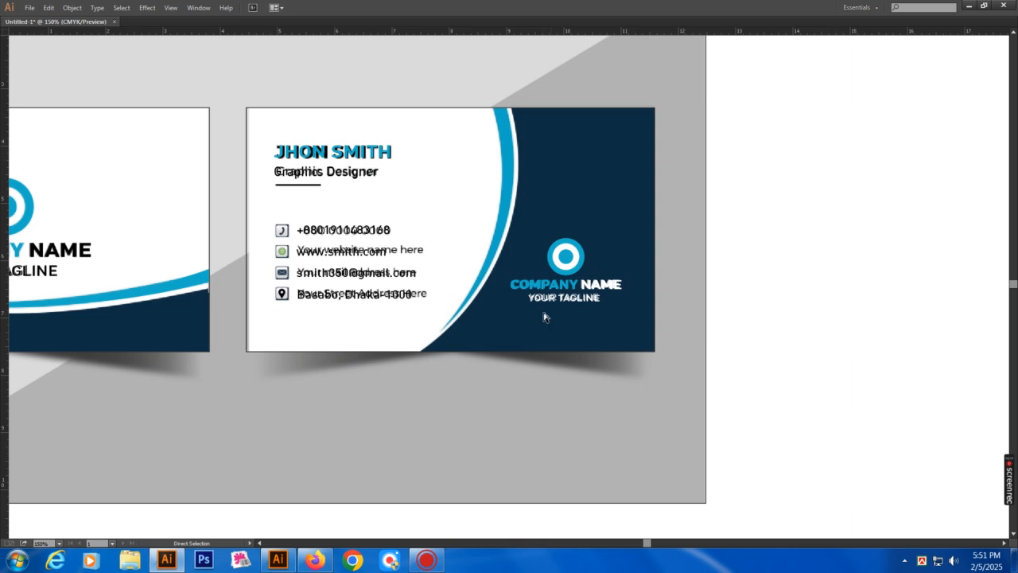
key("Tab")
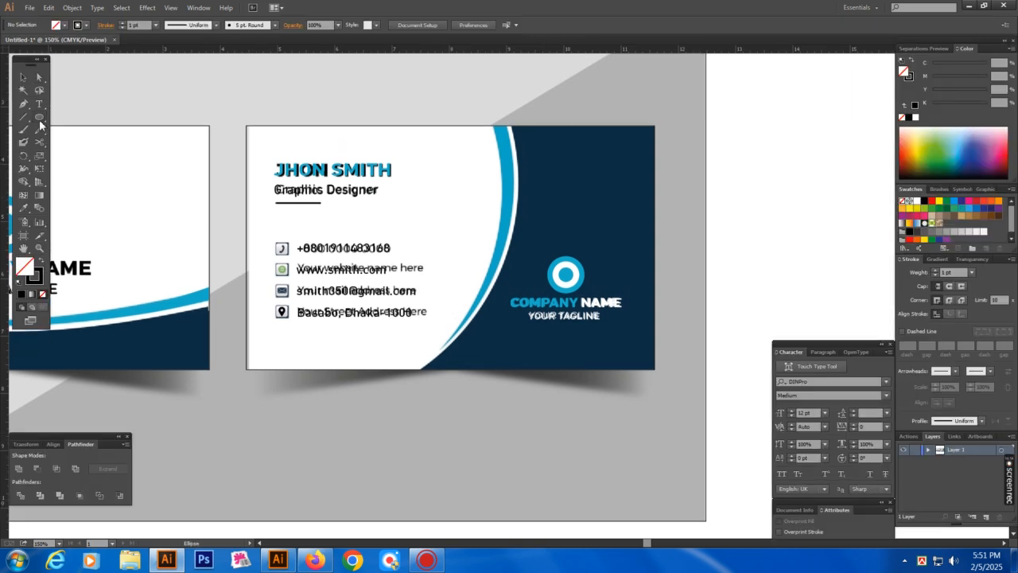
key("ctrl+minus")
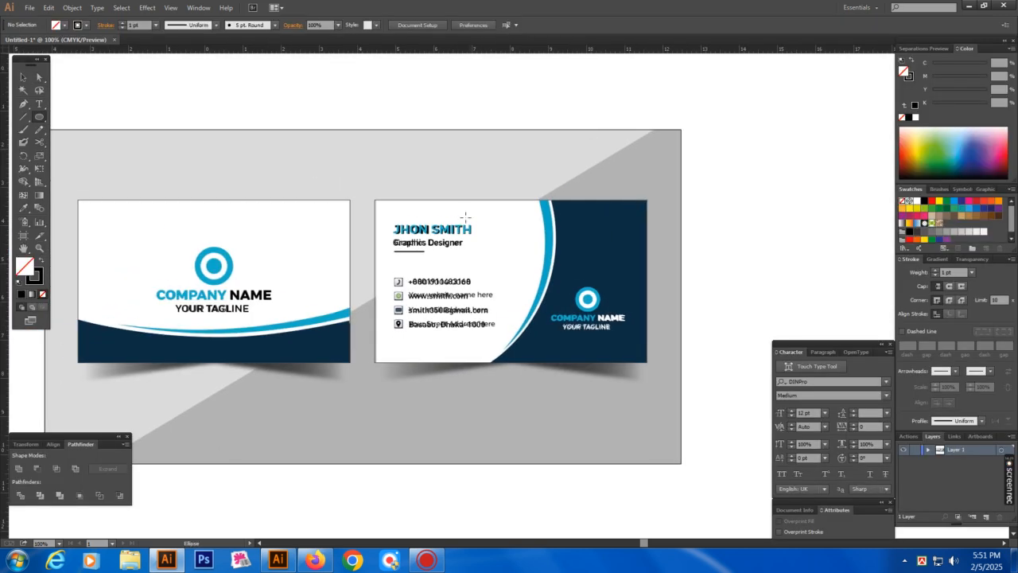
Draw an ellipse over the right card and resize it to follow the blue curve
left_click_drag(343, 111, 551, 374)
key("v")
key("ctrl+space")
left_click_drag(228, 123, 660, 372)
mouse_move(637, 262)
left_mouse_down()
mouse_move(514, 347)
mouse_move(544, 373)
left_mouse_up()
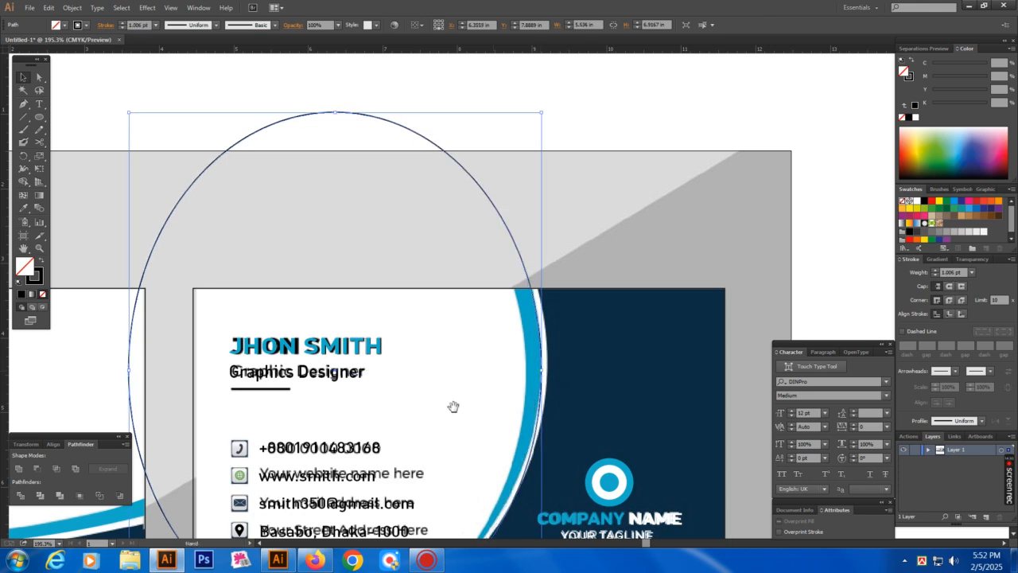
left_click_drag(438, 435, 482, 222)
left_click_drag(380, 417, 380, 407)
Alt-drag a copy of the ellipse slightly left and stretch it taller from the bottom
scroll(473, 302, "up", 3)
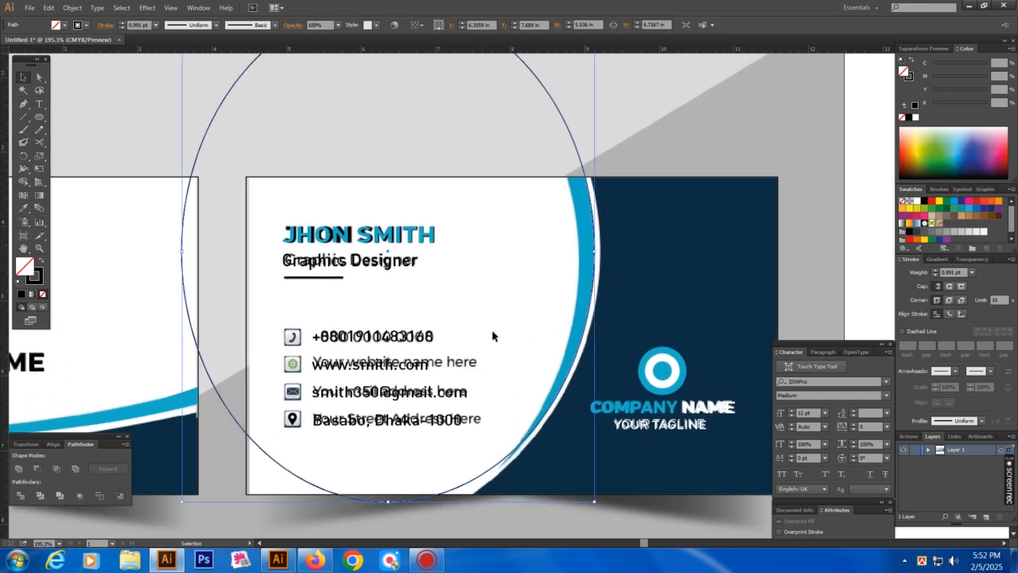
left_click_drag(590, 297, 564, 316)
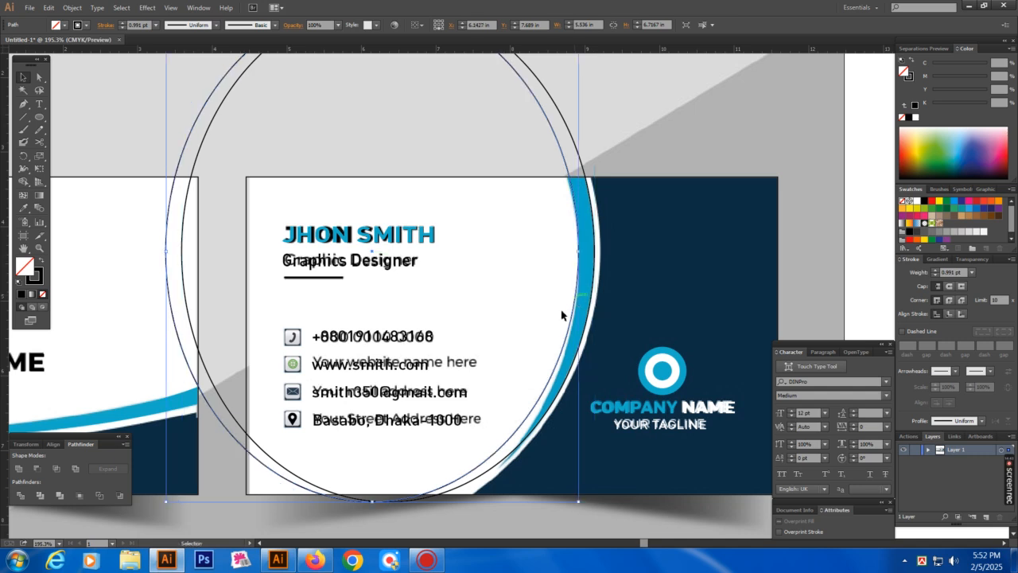
scroll(404, 407, "down", 3)
left_click_drag(391, 407, 392, 422)
scroll(516, 183, "up", 5)
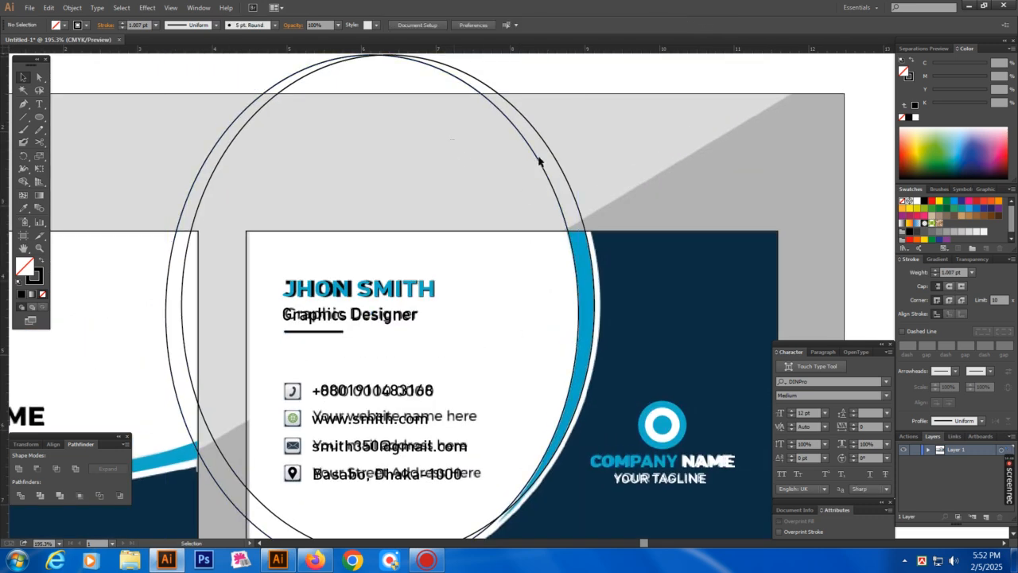
left_click_drag(429, 169, 498, 205)
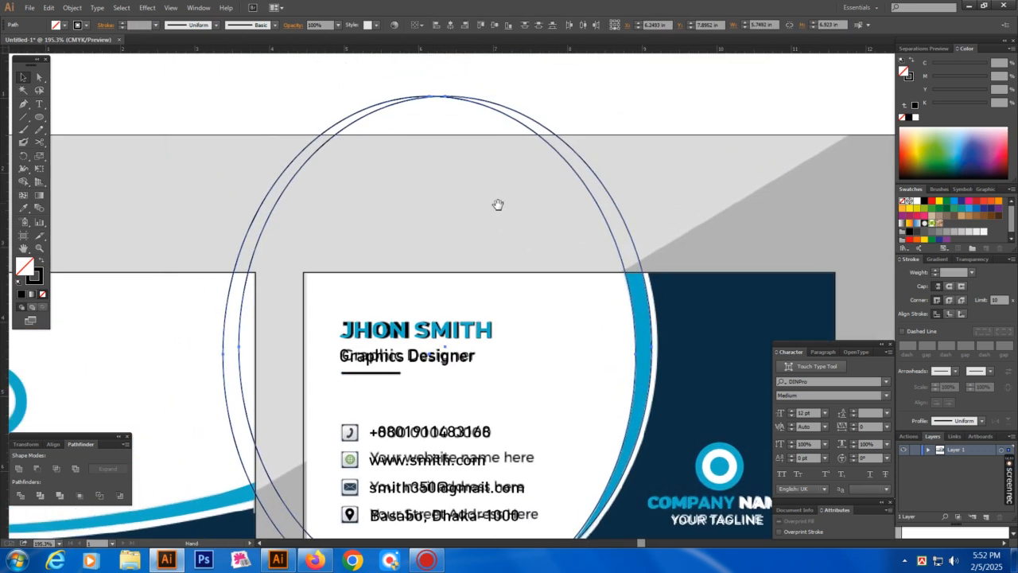
Apply Pathfinder Divide to the ellipses and delete the unwanted upper-left arc pieces
left_click(20, 495)
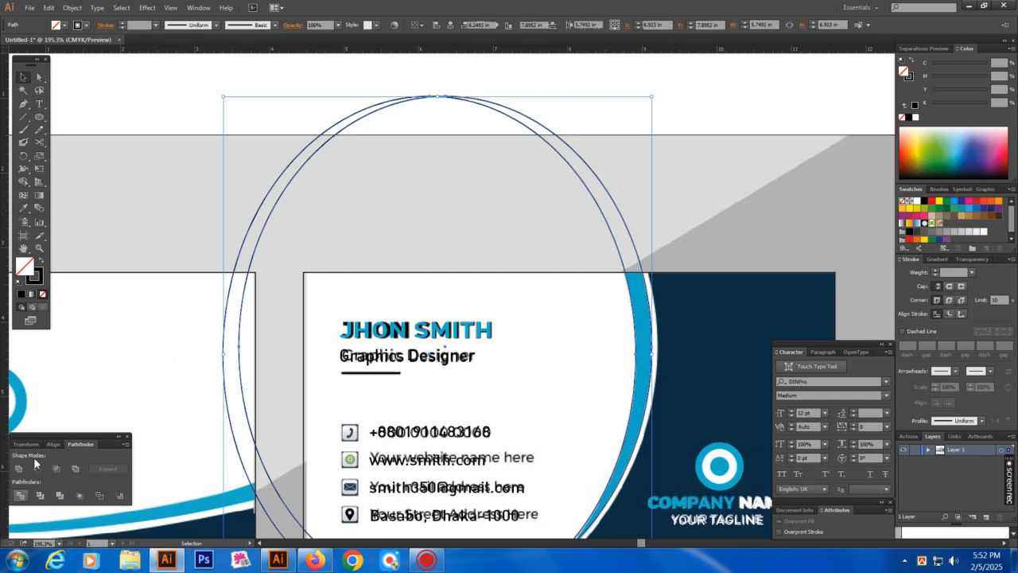
left_click(236, 182)
key("a")
left_click_drag(236, 182, 295, 209)
key("Delete")
key("Delete")
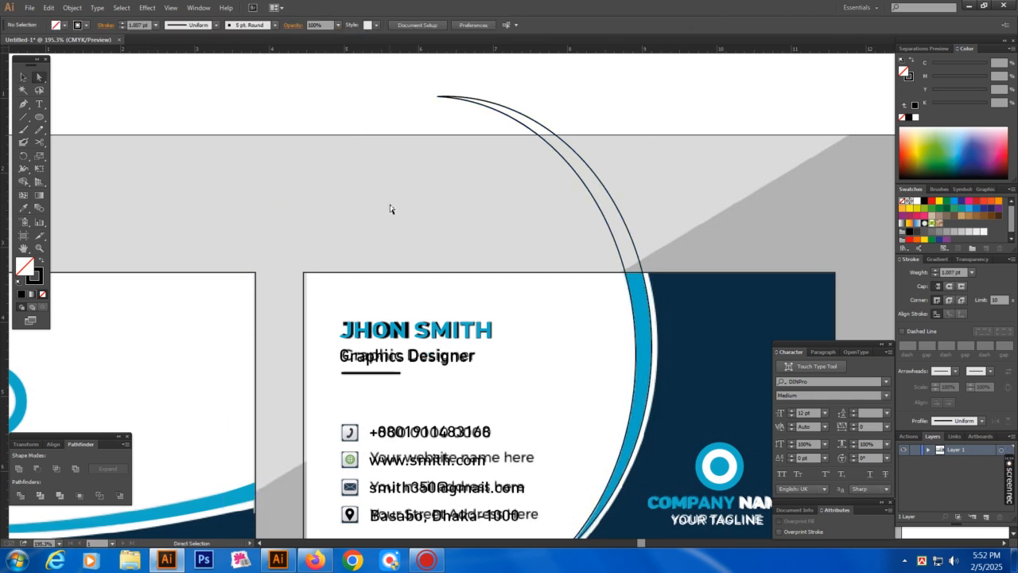
Draw a new large ellipse over the right card
left_click_drag(547, 500, 524, 295)
left_click(587, 286, "ctrl+alt")
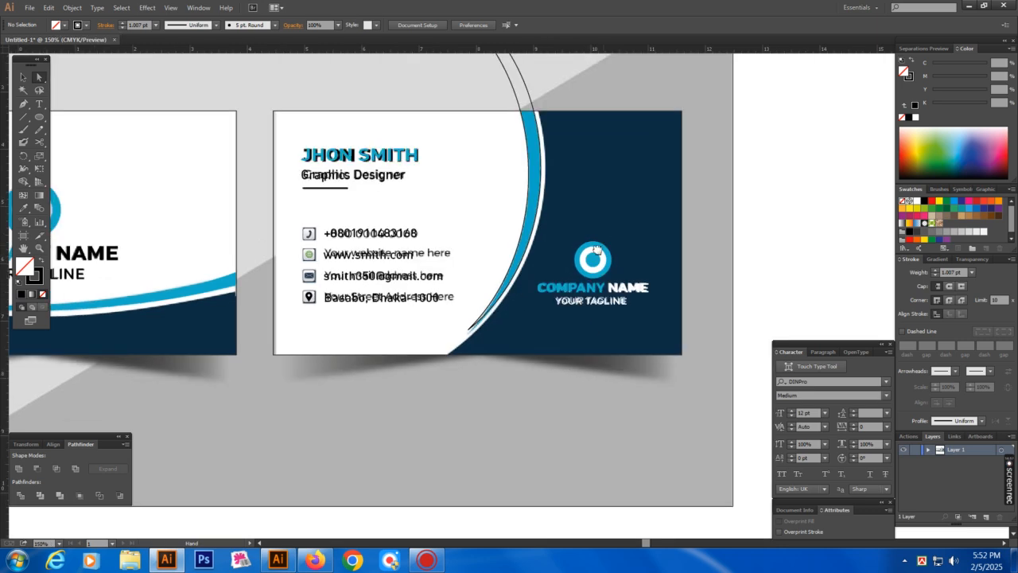
left_click_drag(619, 226, 561, 297)
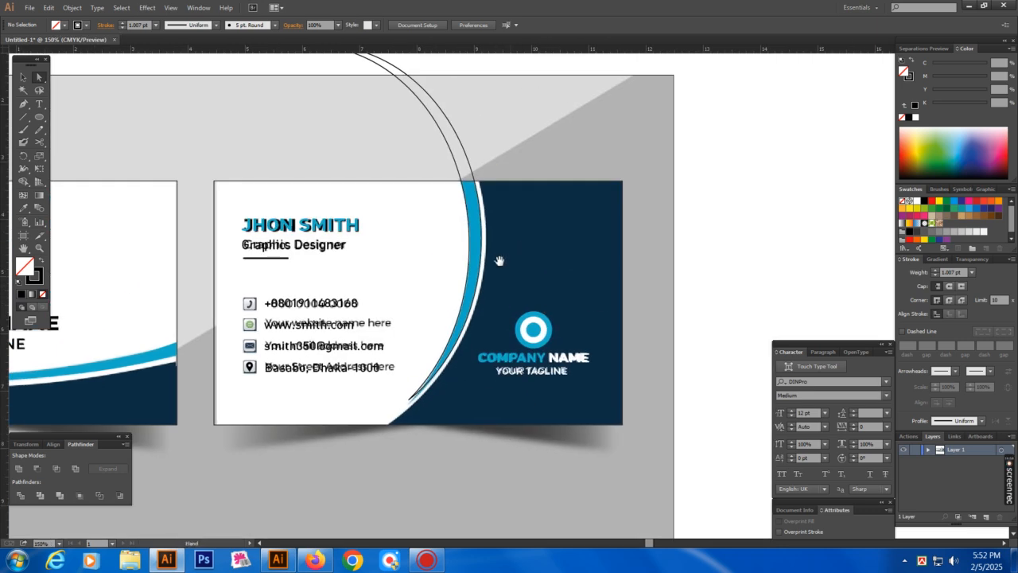
key("l")
left_click_drag(229, 76, 485, 436)
Widen the ellipse to the left and stretch its top taller along the card curve
key("v")
mouse_move(346, 79)
left_mouse_down()
mouse_move(354, 86)
mouse_move(368, 64)
mouse_move(359, 140)
mouse_move(372, 106)
left_mouse_up()
scroll(381, 369, "down", 3)
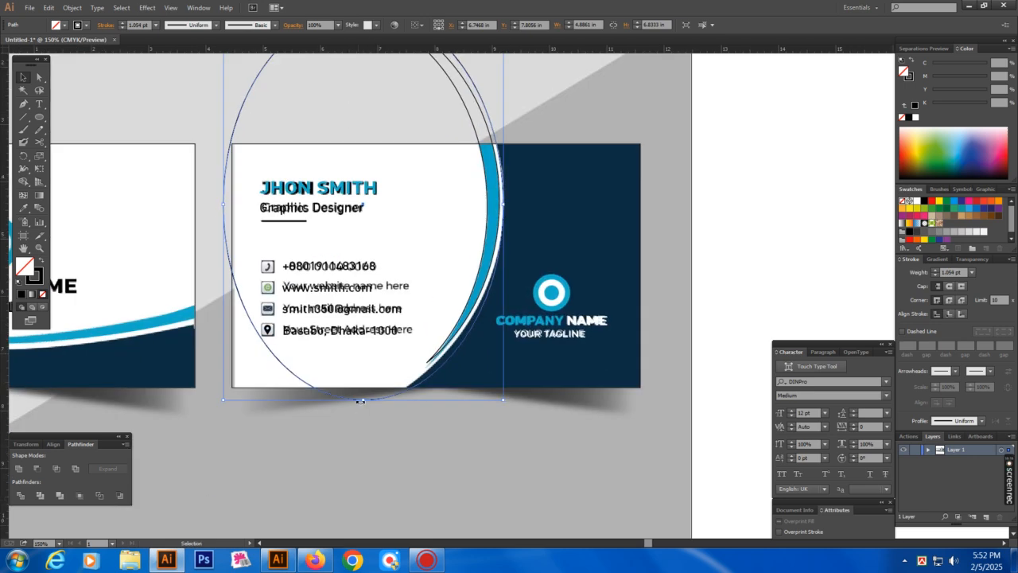
left_click_drag(224, 208, 182, 220)
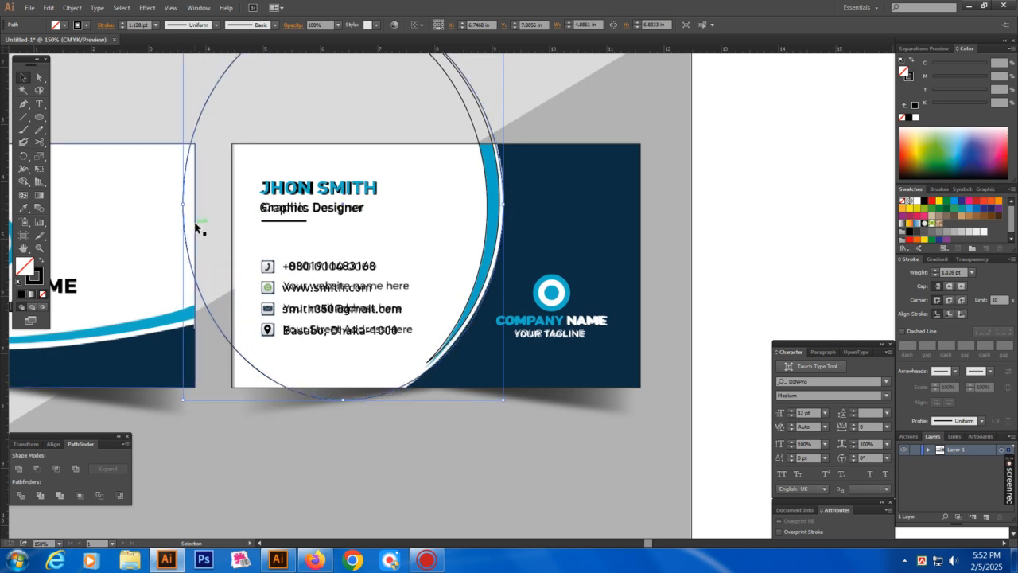
scroll(491, 236, "up", 2)
left_click_drag(351, 73, 358, 71)
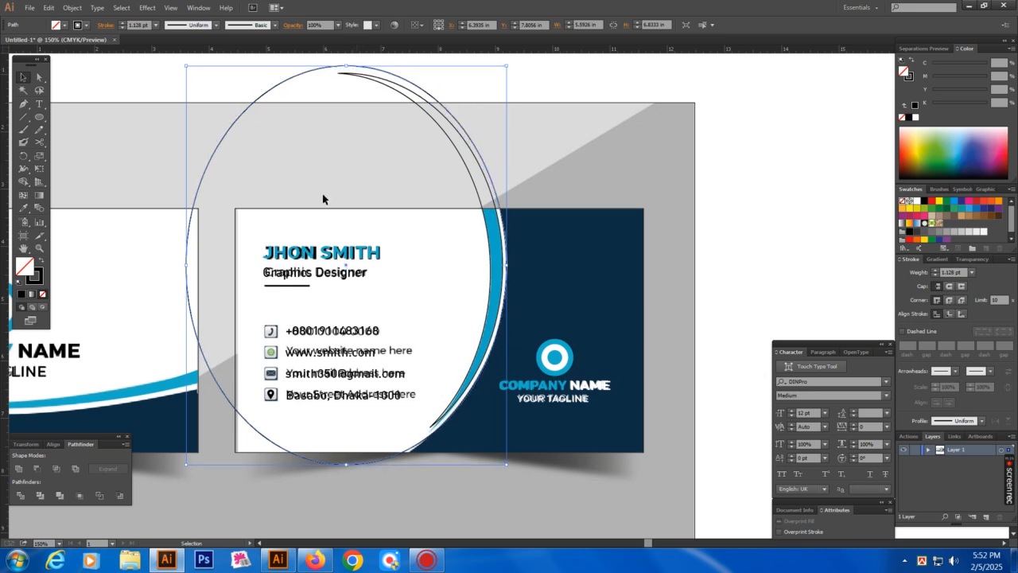
scroll(333, 250, "up", 2)
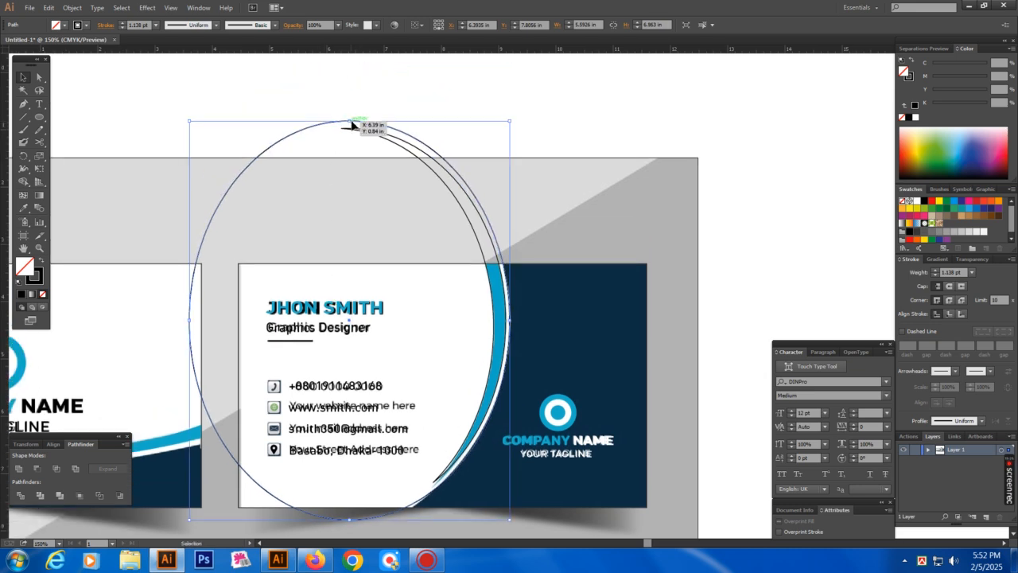
left_click_drag(351, 121, 367, 119)
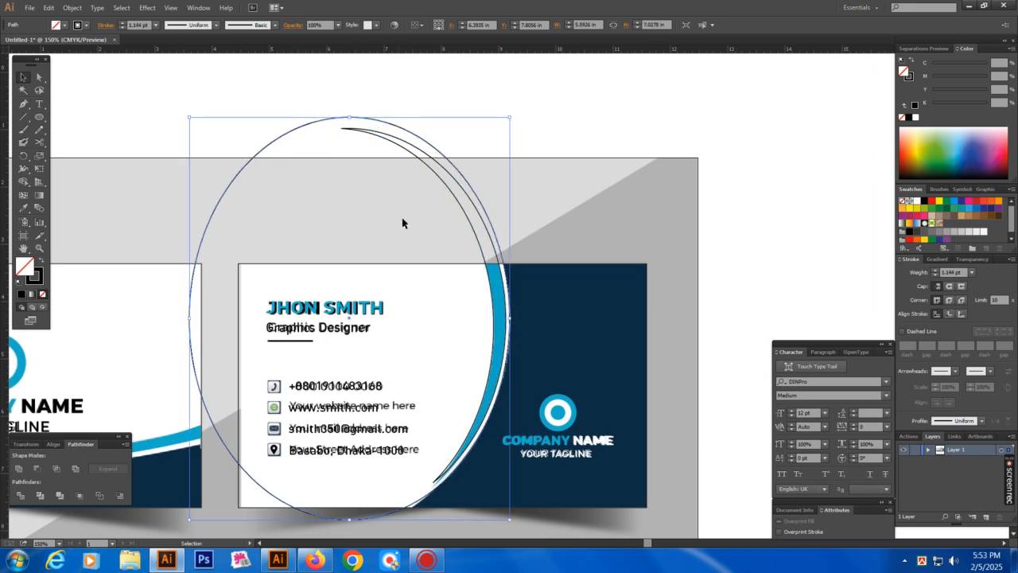
Enlarge the ellipse at the bottom and sides to about 6.04 in by 7.14 in
scroll(404, 220, "down", 5)
left_click_drag(359, 373, 359, 379)
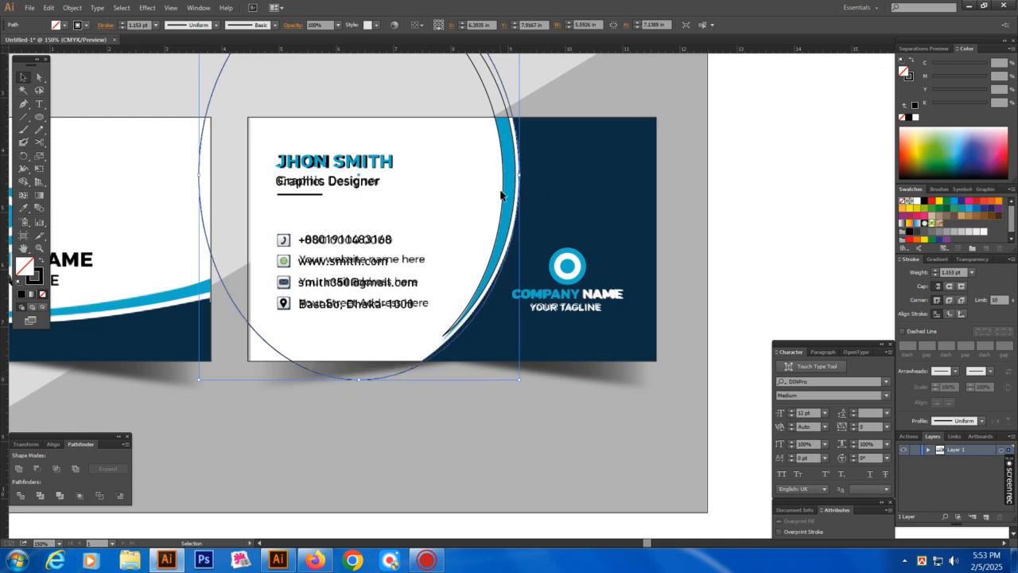
mouse_move(519, 176)
left_mouse_down()
mouse_move(538, 182)
mouse_move(522, 175)
left_mouse_up()
left_click_drag(524, 221, 546, 265)
left_click_drag(219, 218, 198, 222)
left_click_drag(390, 261, 354, 322)
Scissors-cut the ellipse at its upper right and bottom, then delete the left portion
key("c")
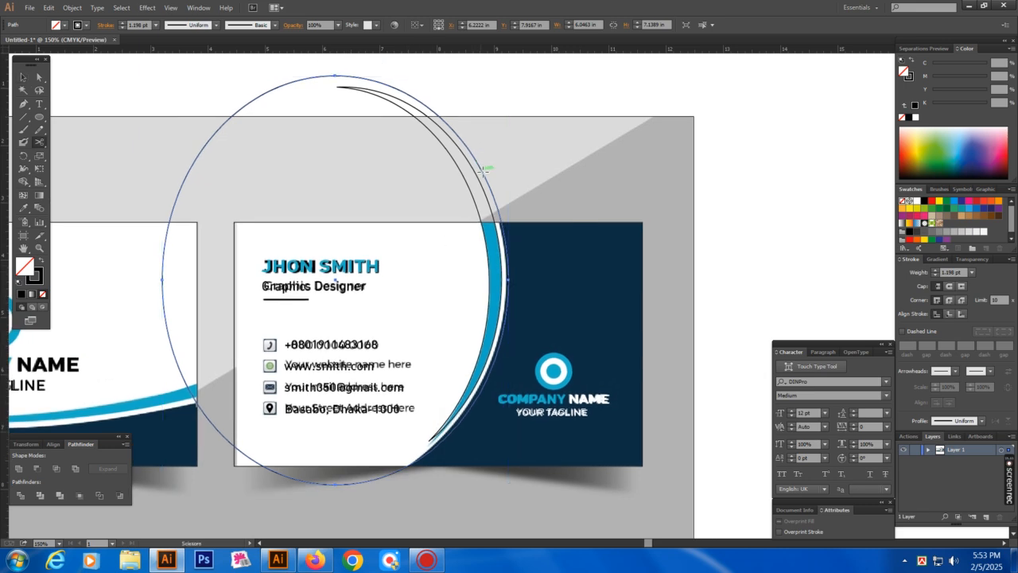
left_click(483, 170)
left_click(366, 482)
key("a")
left_click(321, 485)
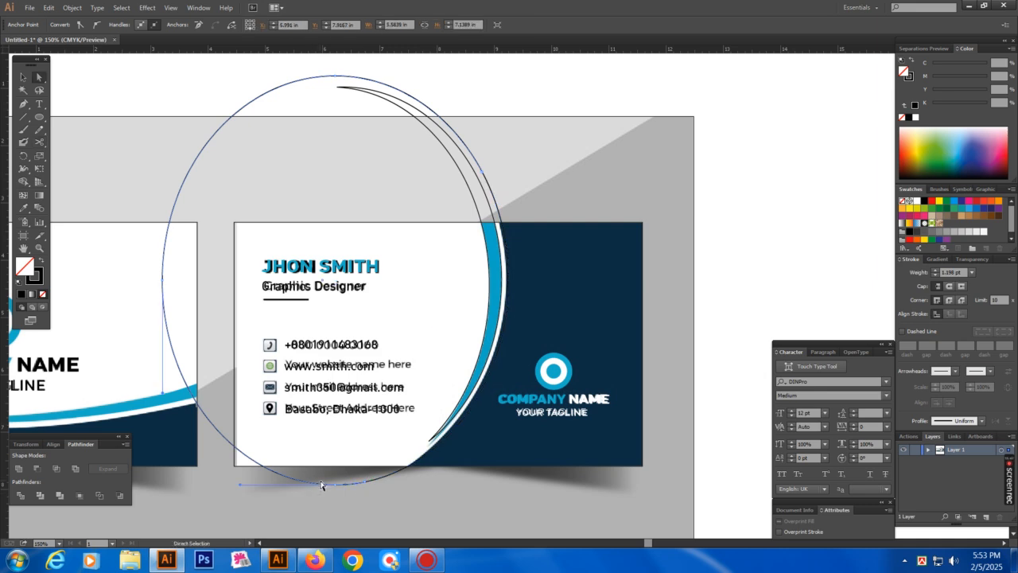
key("Delete")
Extend the arc with the Pen into a closed shape around the card's right side
key("p")
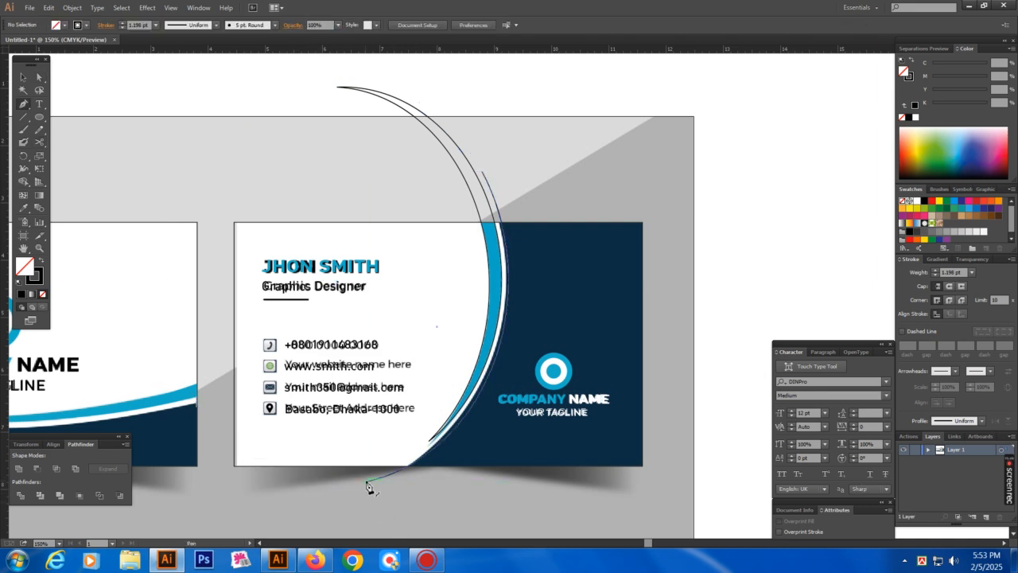
left_click(366, 482)
left_click(658, 479)
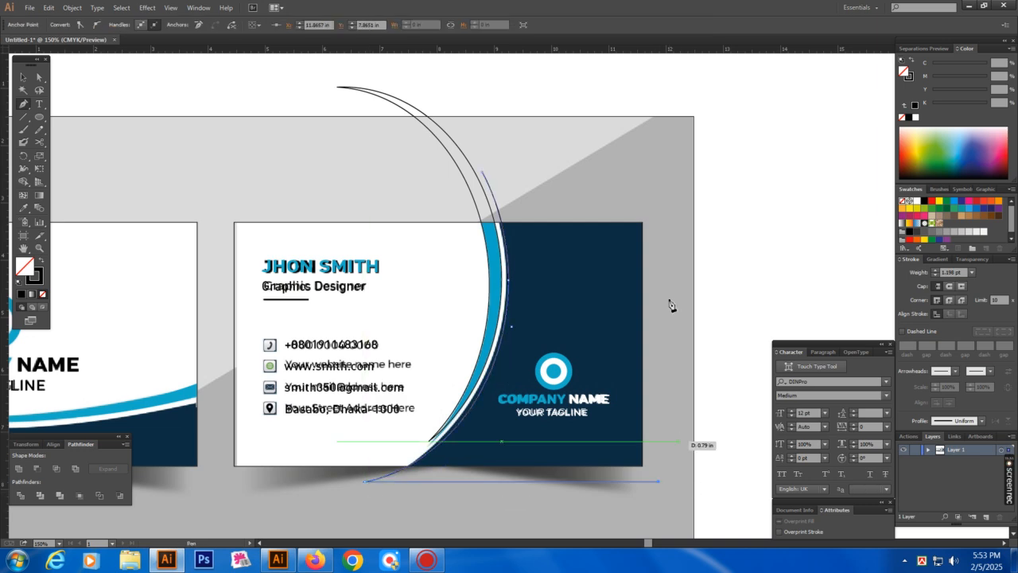
left_click(660, 176)
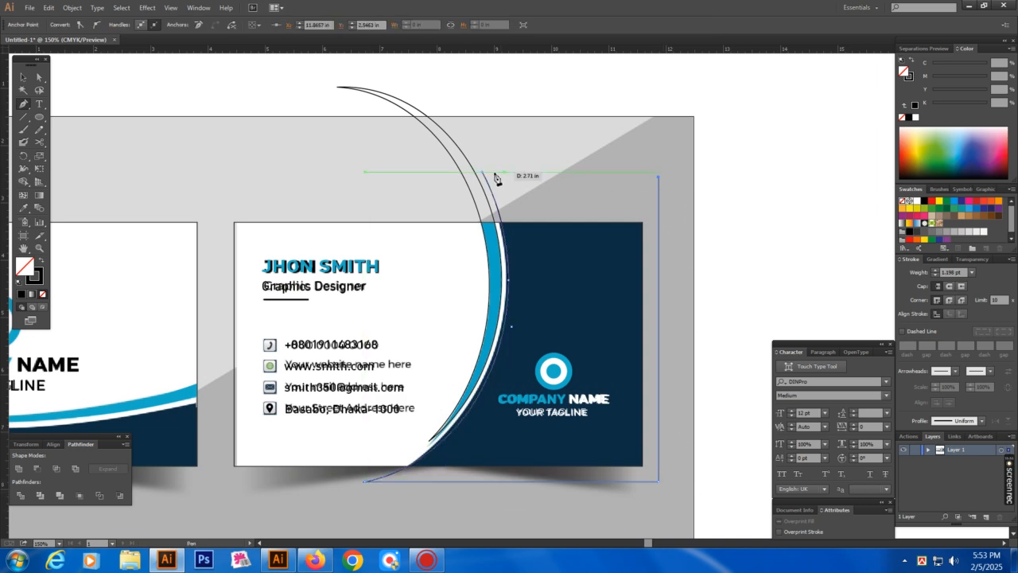
left_click(482, 172)
key("v")
left_click(610, 193)
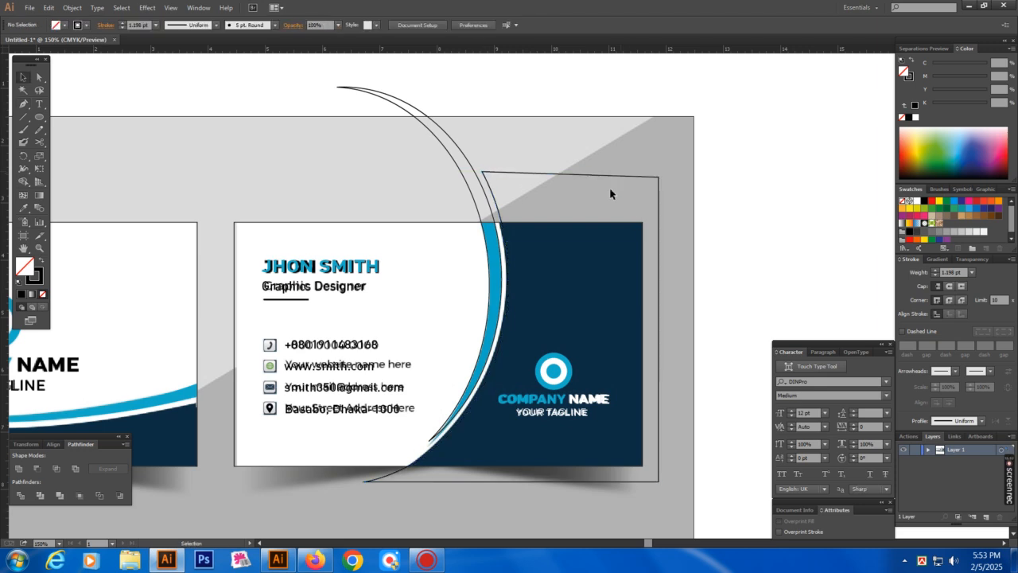
left_click(459, 168)
Eyedropper the left card's cyan onto the arc and select the new right-side shape
left_click_drag(369, 287, 488, 261)
key("i")
left_click(295, 368)
left_click_drag(536, 284, 471, 291)
left_click_drag(589, 136, 603, 183)
Fill the right-side shape with the card's navy using the Eyedropper
key("i")
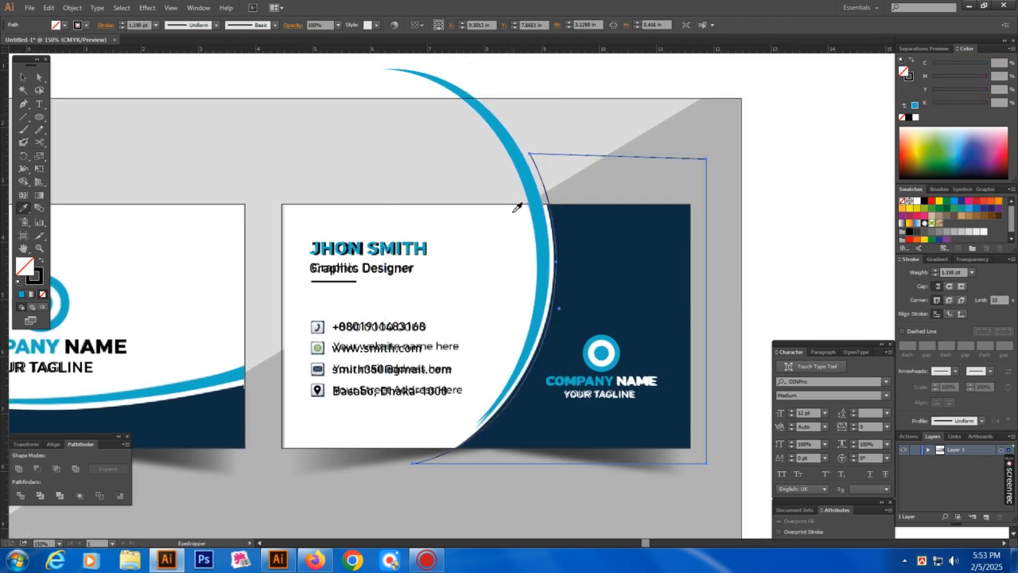
left_click(230, 368)
key("ctrl+shift+a")
key("a")
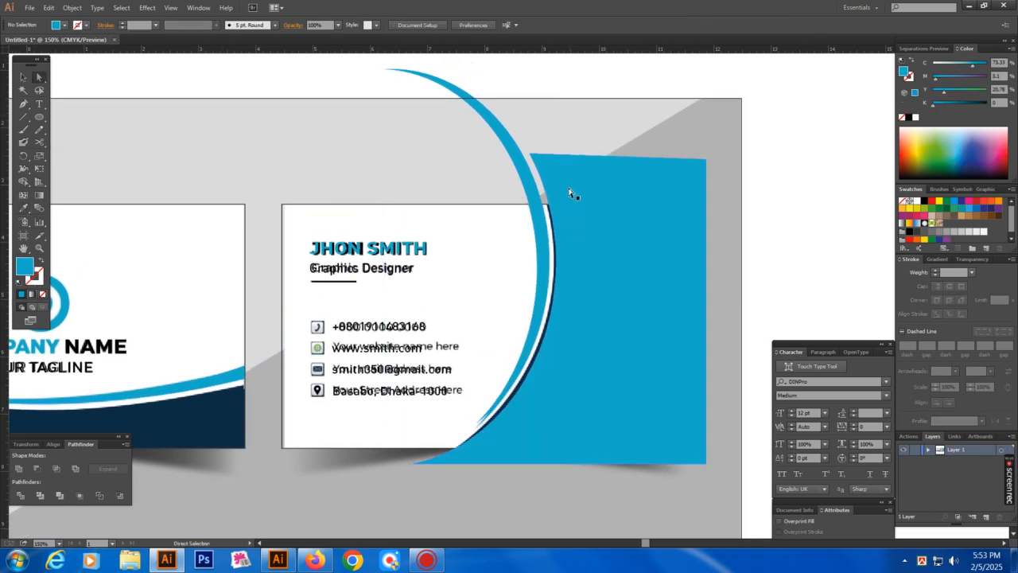
left_click(569, 193)
key("i")
left_click(192, 413)
key("ctrl+shift+a")
key("v")
Set the name text on the card to black
key("Tab")
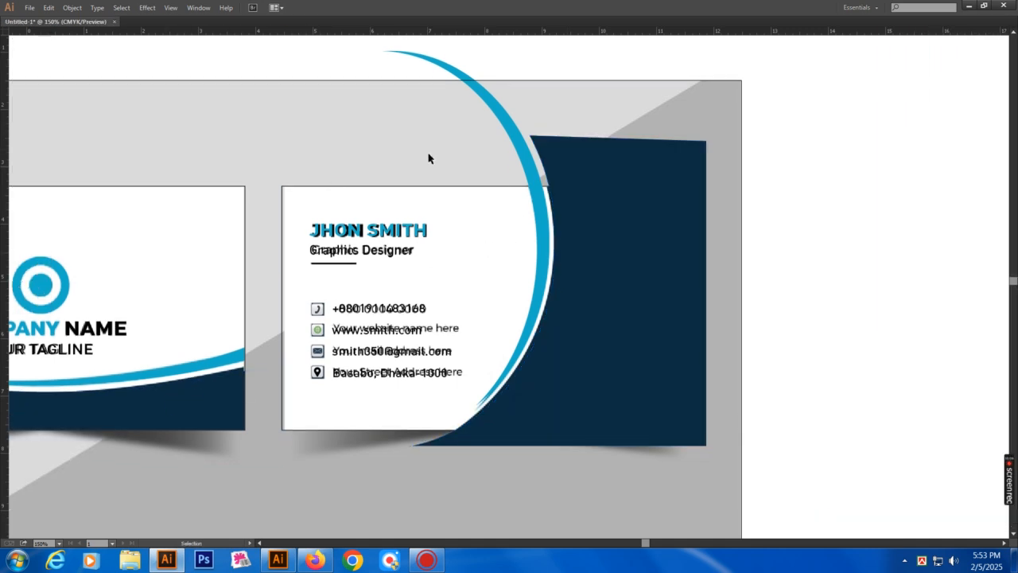
key("Tab")
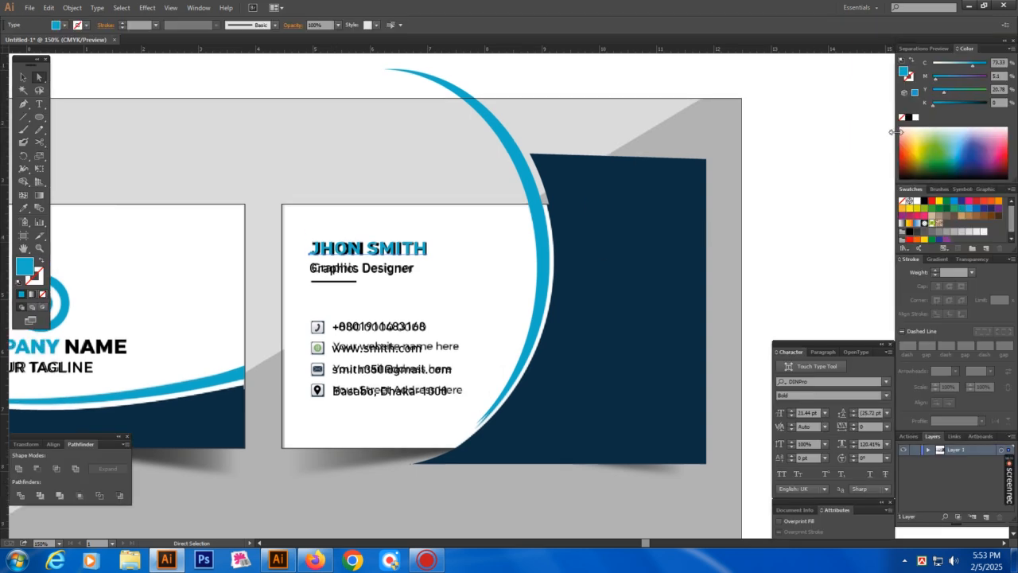
left_click(909, 118)
key("Tab")
Select the card rectangle with all its artwork and clip it with Ctrl+7
left_click_drag(284, 163, 777, 470)
left_click_drag(486, 206, 487, 210)
left_click(473, 168)
left_click(493, 214)
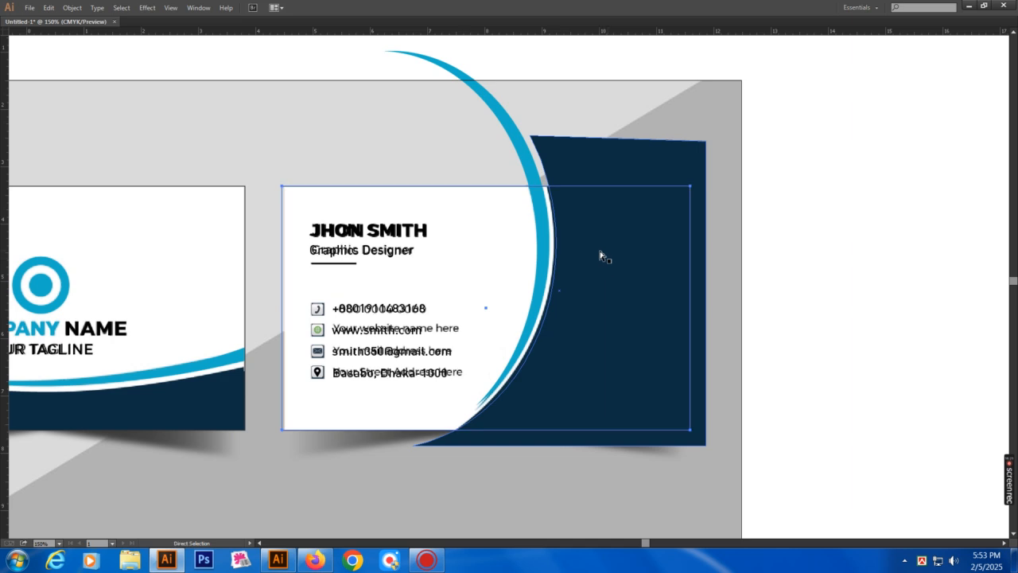
key("ctrl+a")
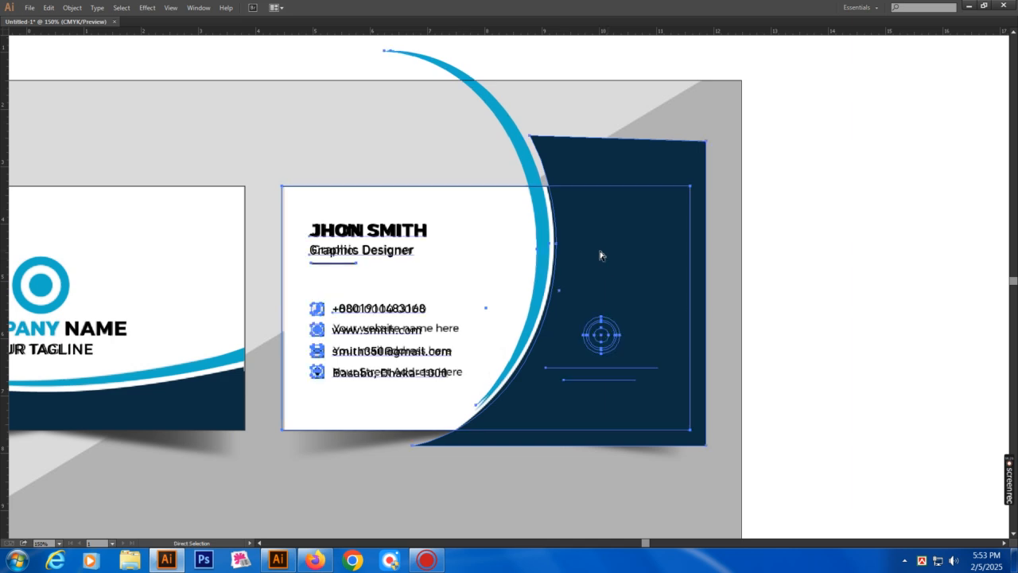
key("ctrl+7")
Send the navy shape and arc backward so the company logo sits on top
left_click(777, 288)
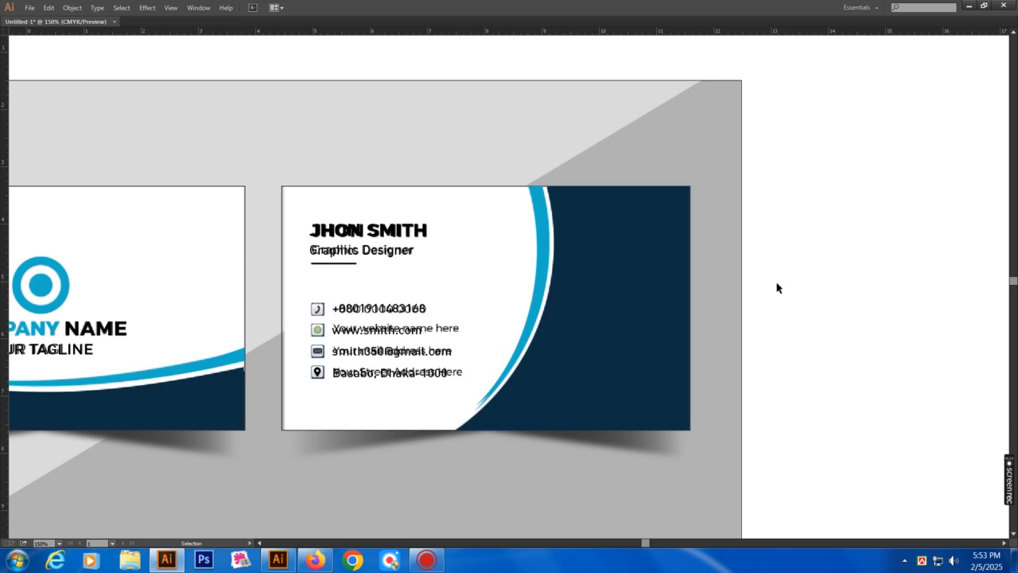
left_click(567, 292)
key("v")
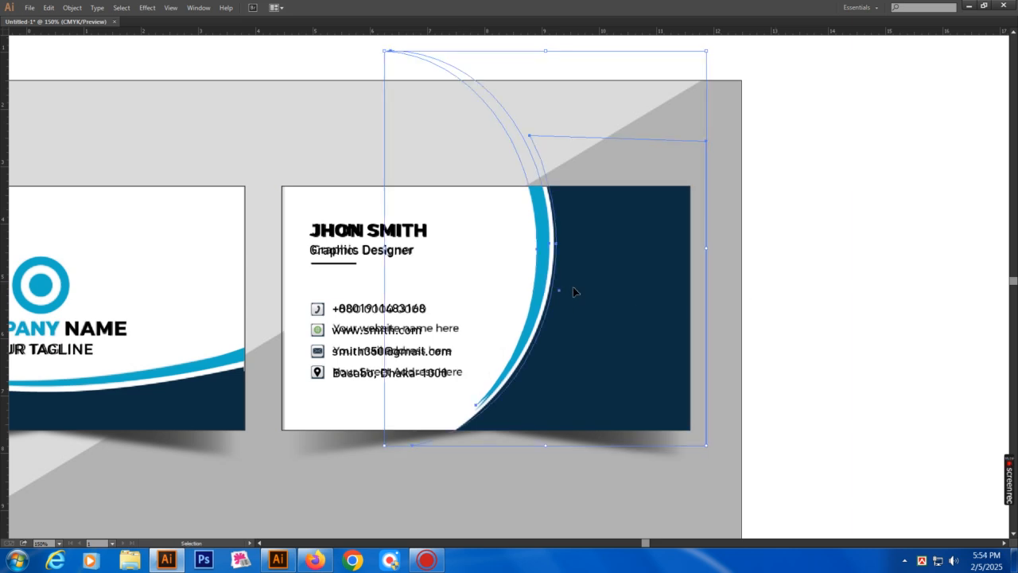
key("ctrl+shift+[")
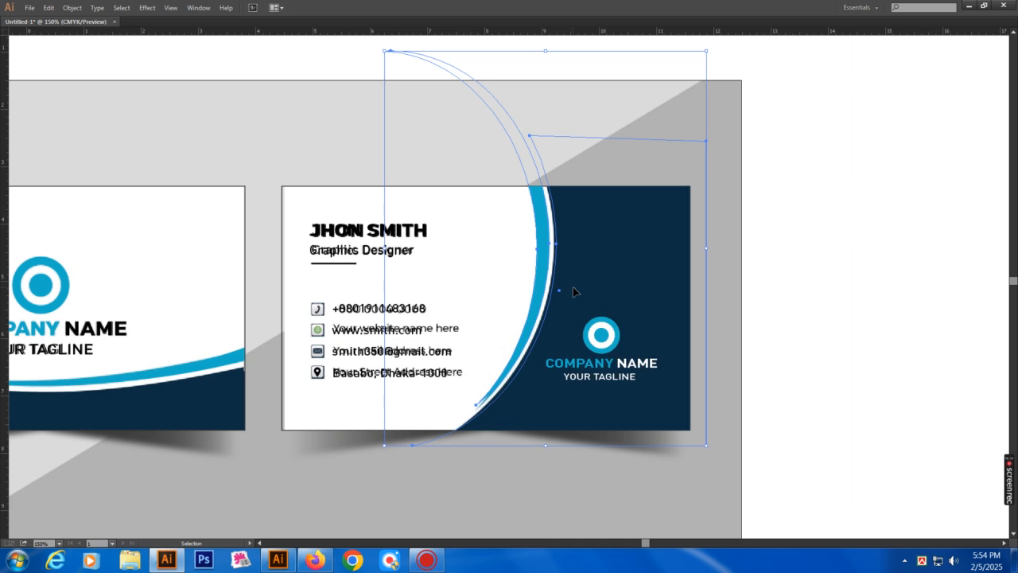
left_click(888, 289)
key("ctrl+minus")
key("ctrl+minus")
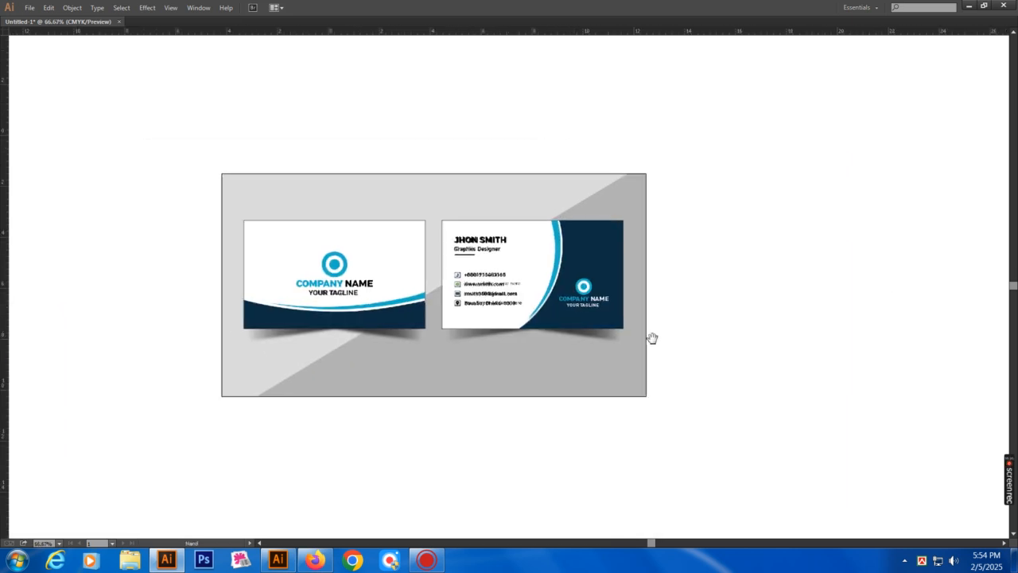
Select the background mockup image and undo its accidental deletion
key("ctrl+alt+2")
left_click(742, 345)
left_click(642, 367)
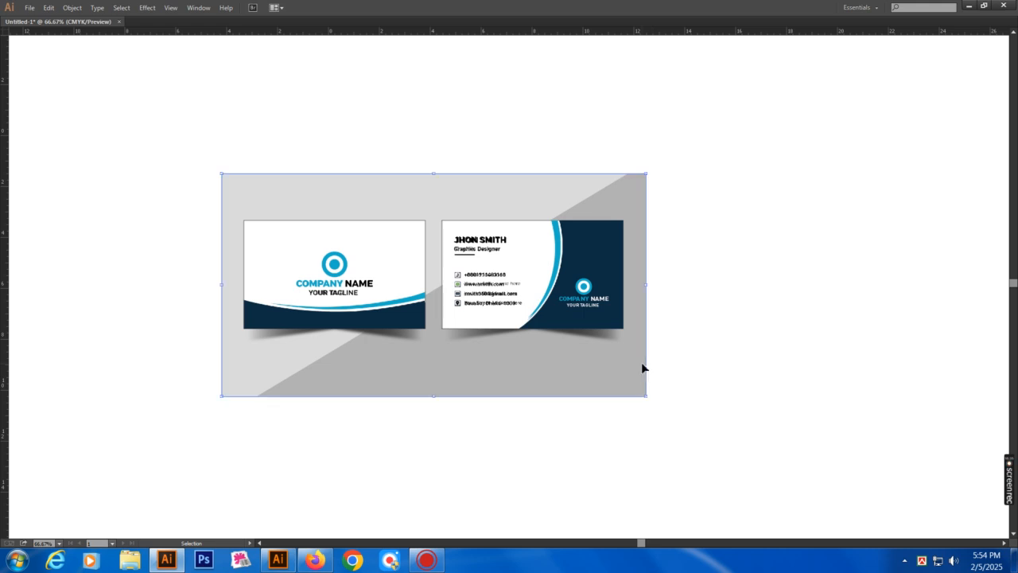
key("Delete")
left_click_drag(205, 173, 734, 398)
left_click_drag(652, 425, 654, 255)
key("ctrl+z")
key("ctrl+minus")
key("ctrl+minus")
Frame both recreated cards beneath the original mockup for side-by-side comparison
left_click(743, 292)
key("ctrl+a")
key("ctrl+shift+h")
left_click(746, 295)
left_click_drag(228, 99, 781, 466)
left_click_drag(678, 464, 688, 412)
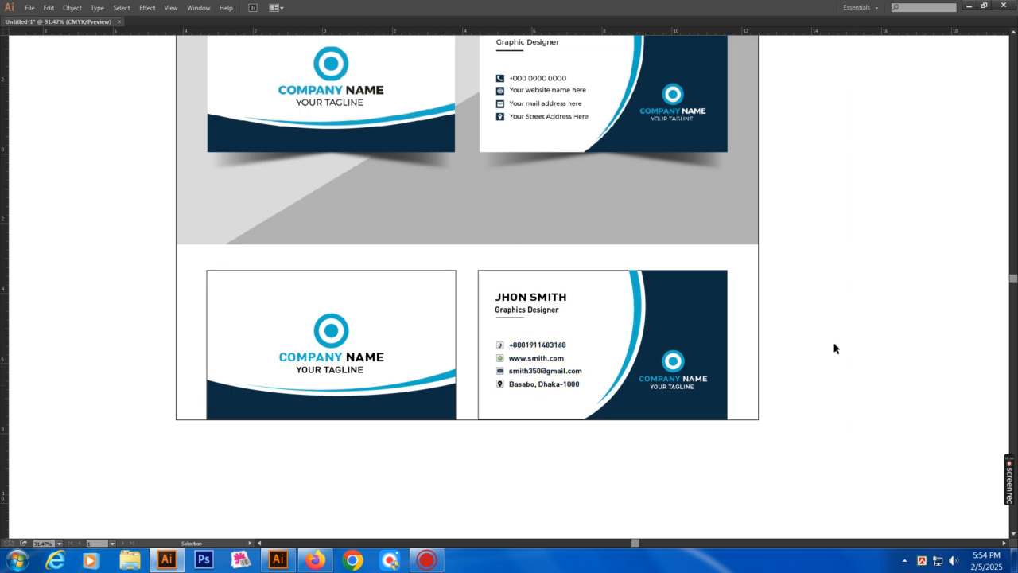
left_click_drag(854, 328, 860, 356)
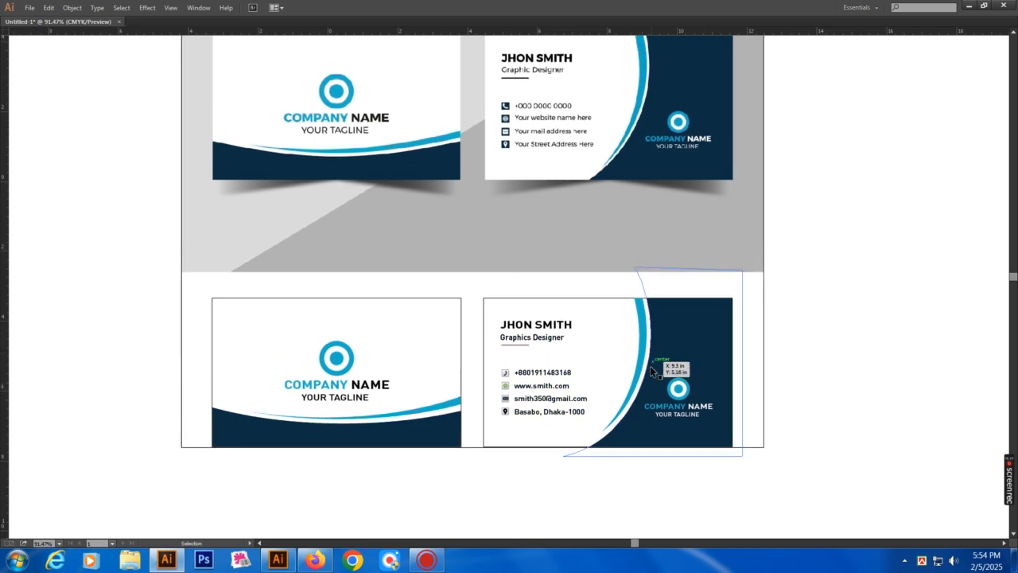
scroll(760, 288, "up", 1)
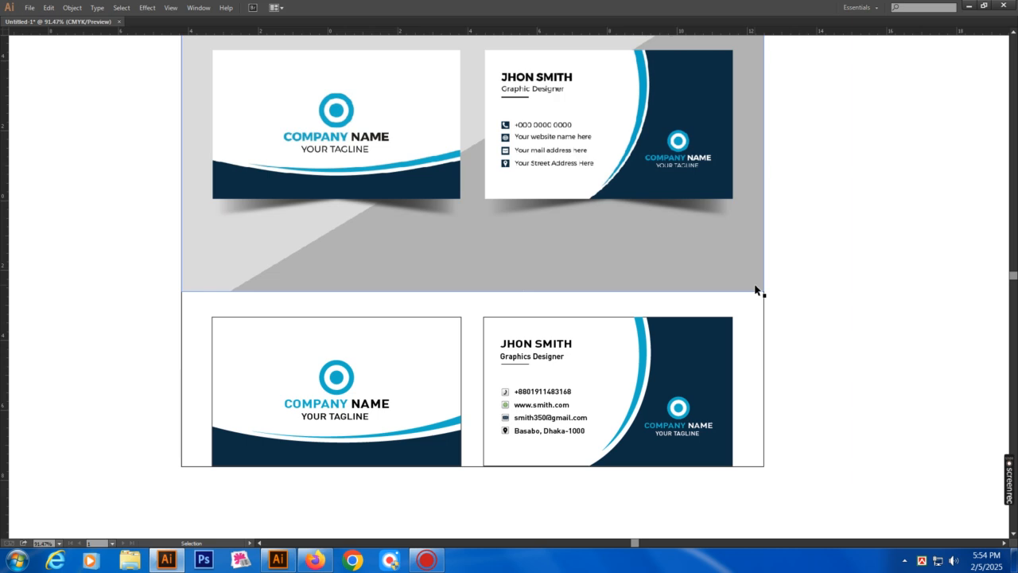
left_click(750, 308)
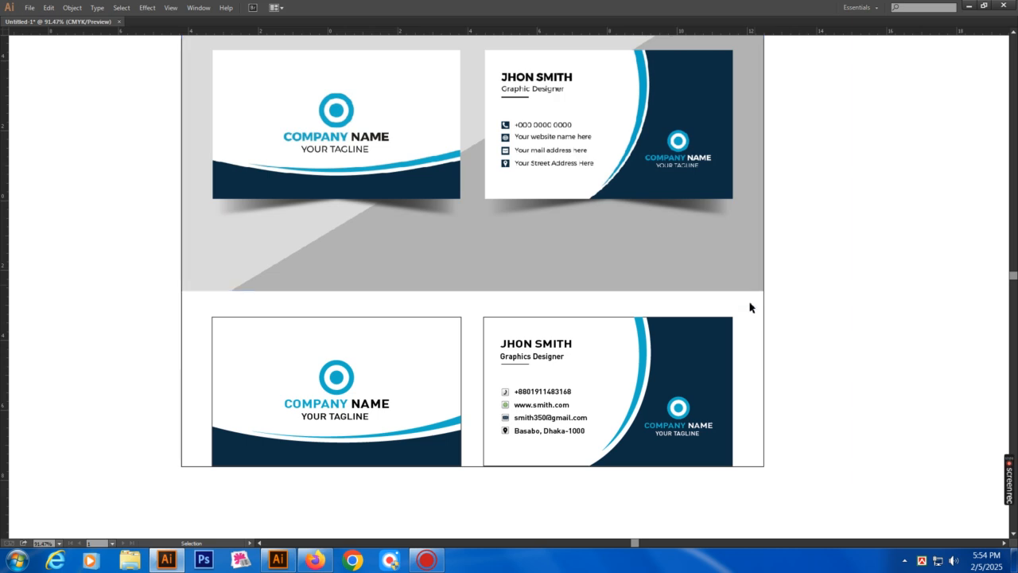
left_click_drag(818, 298, 829, 315)
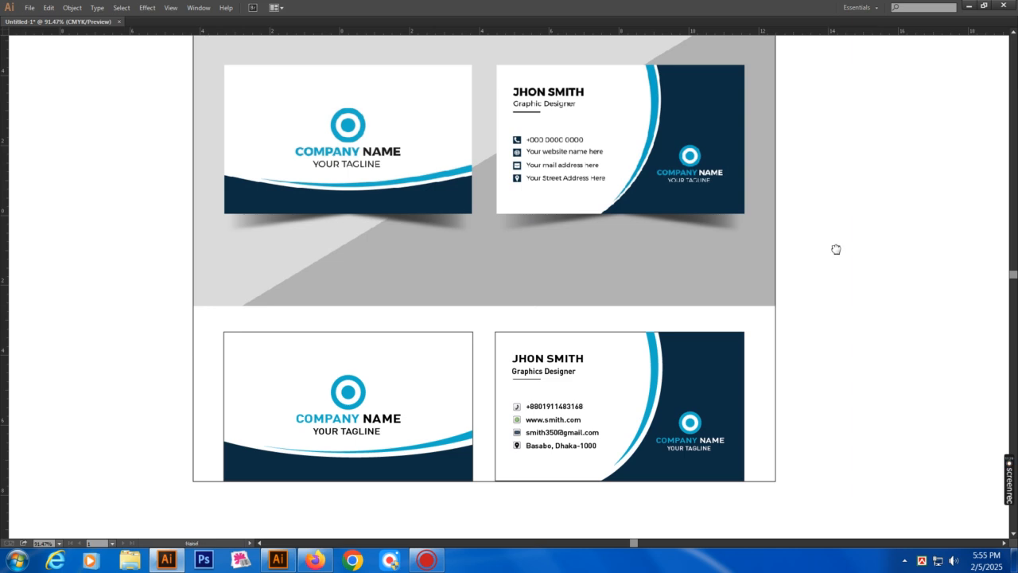
left_click_drag(839, 250, 838, 277)
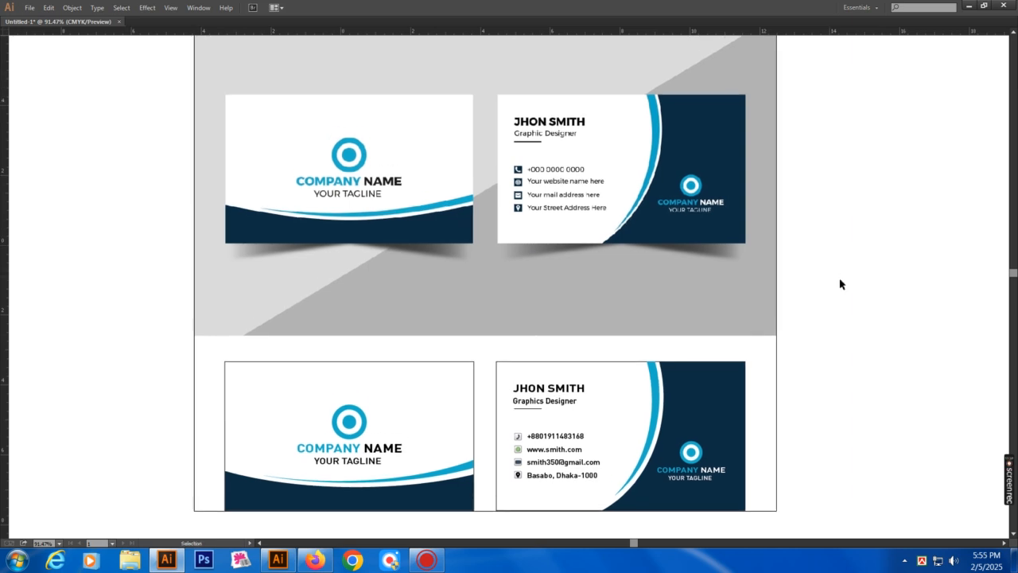